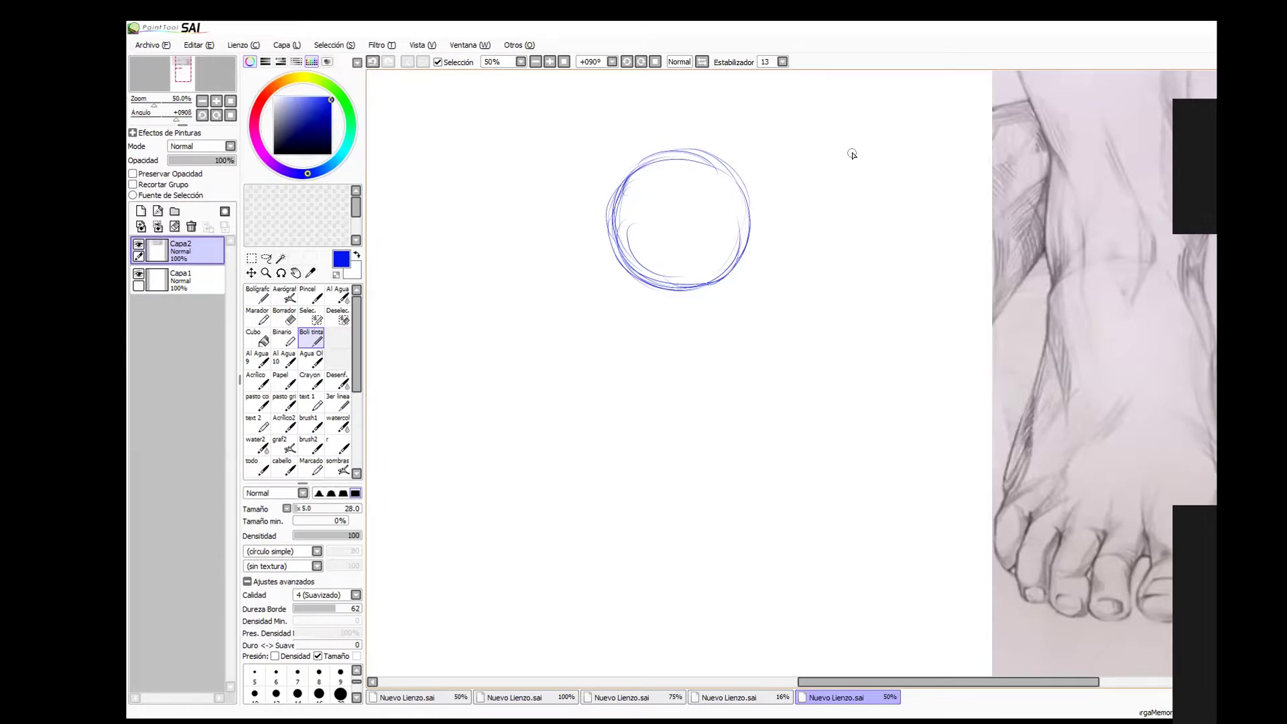
Sketch an arched instep curve across the lower part of the blue ankle circle, extending past both of its sides.
mouse_move(613, 287)
mouse_down()
mouse_move(661, 262)
mouse_move(609, 291)
mouse_move(694, 256)
mouse_move(763, 314)
mouse_up()
drag(706, 254, 762, 333)
drag(637, 267, 604, 302)
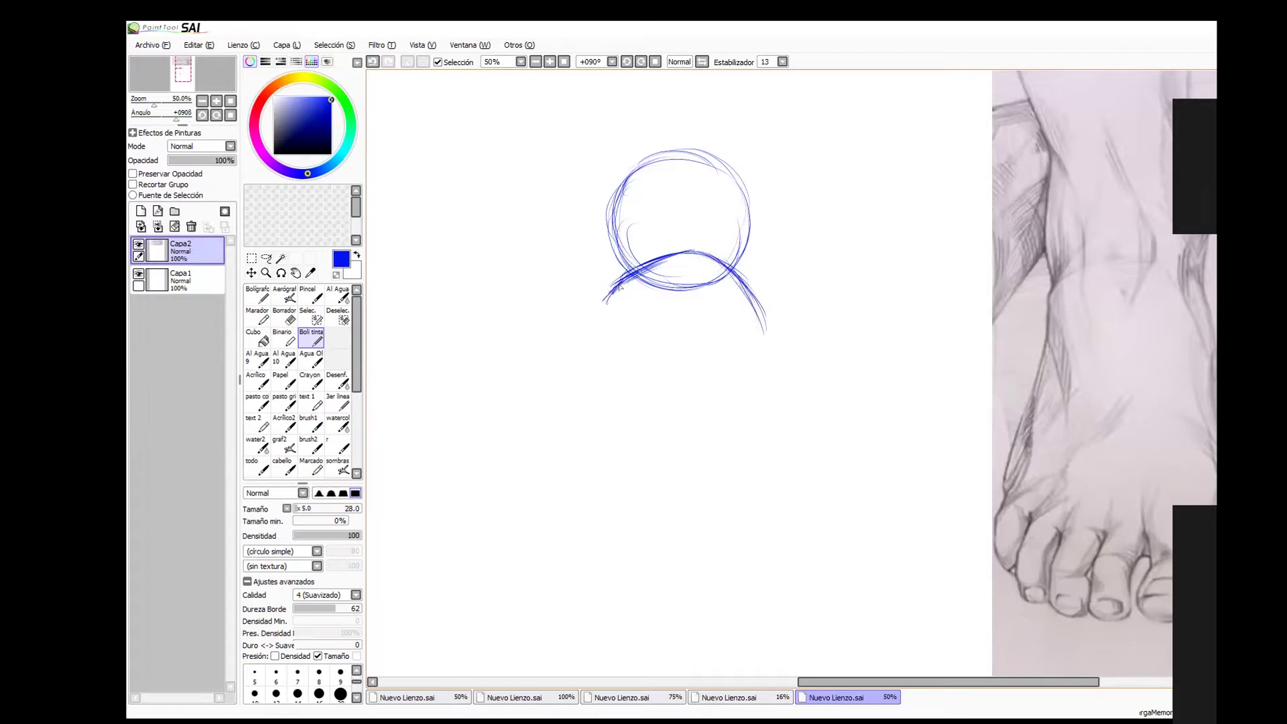
On a new layer, trace the ankle arcs over the reference foot and reinforce the sketch's circle with a second arc below it.
click(142, 211)
mouse_move(1054, 289)
mouse_down()
mouse_move(1166, 263)
mouse_move(1214, 311)
mouse_move(1113, 224)
mouse_move(1169, 231)
mouse_move(1213, 292)
mouse_up()
mouse_move(637, 267)
mouse_down()
mouse_move(602, 302)
mouse_move(762, 336)
mouse_move(776, 350)
mouse_up()
mouse_move(604, 258)
mouse_down()
mouse_move(603, 212)
mouse_move(633, 167)
mouse_move(669, 156)
mouse_move(760, 214)
mouse_move(740, 276)
mouse_up()
mouse_move(622, 191)
mouse_down()
mouse_move(667, 145)
mouse_move(745, 287)
mouse_up()
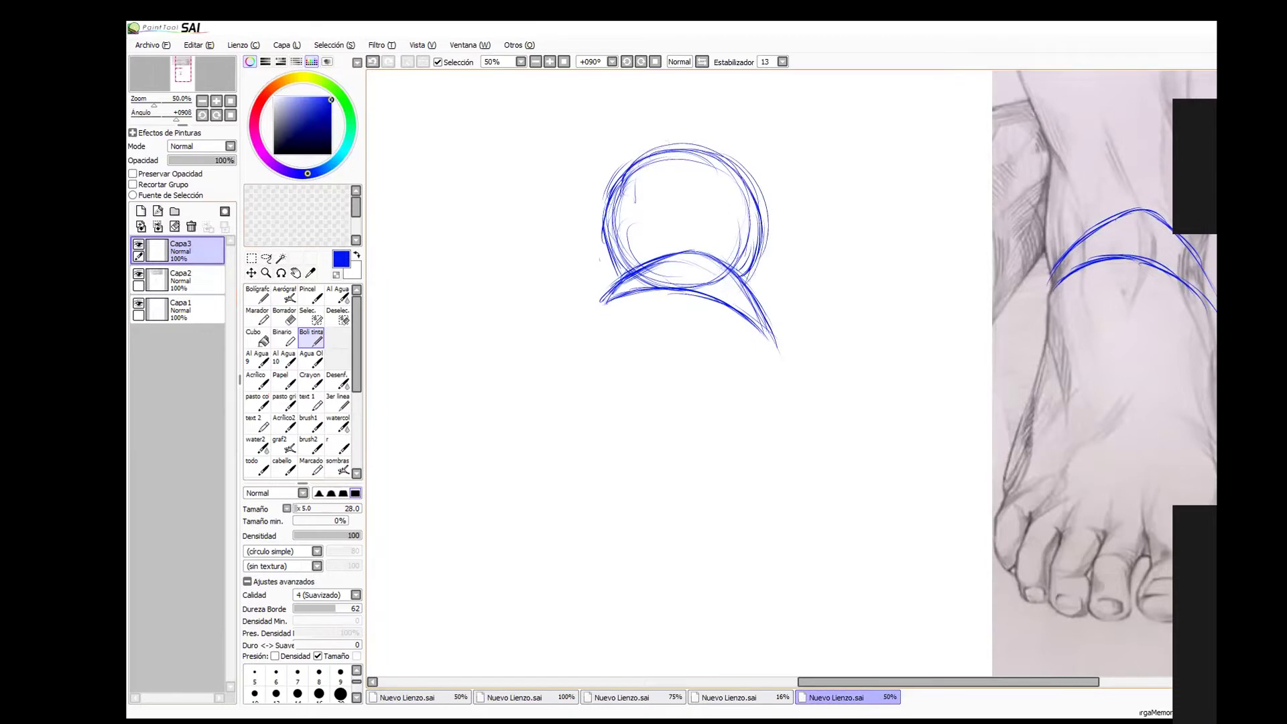
Trace the upper midfoot section on the reference and sketch the matching flared block with an arched base under the ankle circle.
mouse_move(1052, 289)
mouse_down()
mouse_move(1028, 395)
mouse_move(1145, 377)
mouse_move(1189, 392)
mouse_move(1217, 417)
mouse_up()
mouse_move(607, 301)
mouse_down()
mouse_move(579, 429)
mouse_move(585, 409)
mouse_move(658, 399)
mouse_move(756, 424)
mouse_move(789, 443)
mouse_up()
drag(1065, 290, 1182, 301)
drag(1022, 387, 1216, 394)
key(ctrl+z)
drag(604, 325, 721, 302)
mouse_move(567, 435)
mouse_down()
mouse_move(659, 392)
mouse_move(791, 436)
mouse_move(610, 410)
mouse_up()
drag(607, 322, 565, 436)
drag(764, 335, 812, 478)
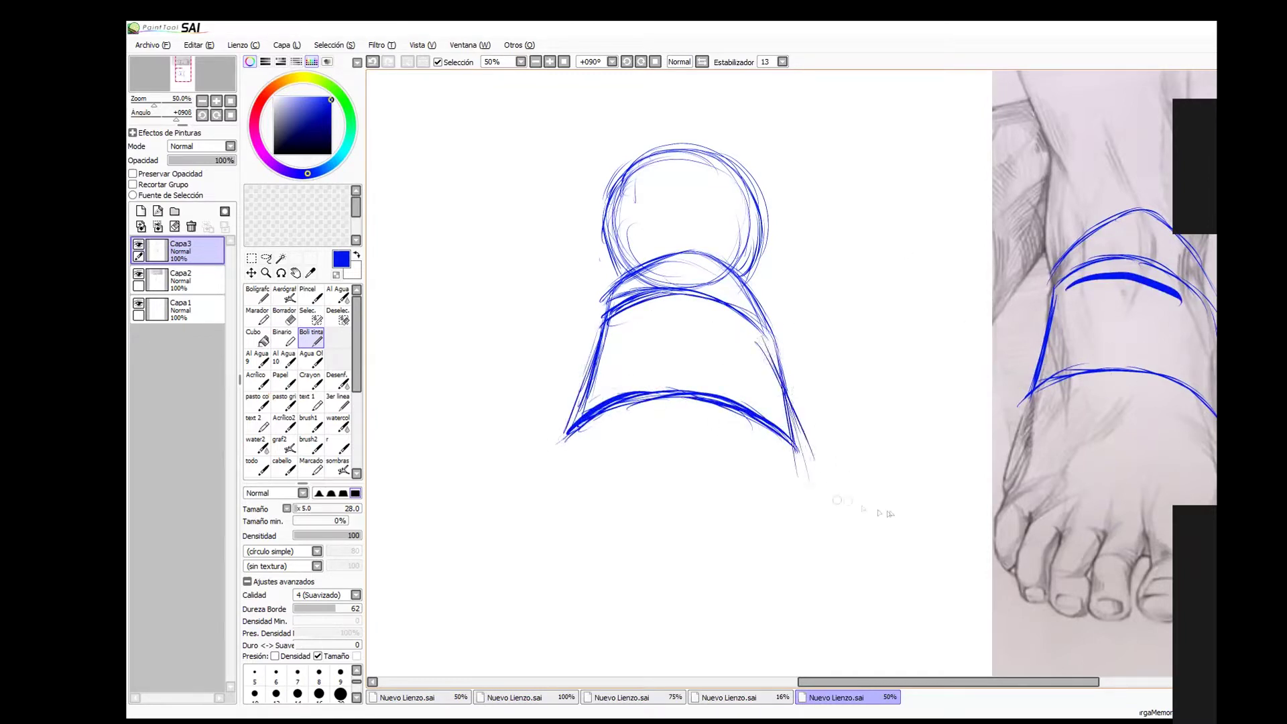
Redraw the upper midfoot block's sides narrower and erase the flared outer lines, keeping Capa3 as the drawing layer.
drag(611, 330, 582, 417)
drag(765, 332, 787, 453)
key(e)
drag(584, 336, 566, 439)
drag(785, 362, 812, 462)
drag(791, 393, 807, 492)
key(n)
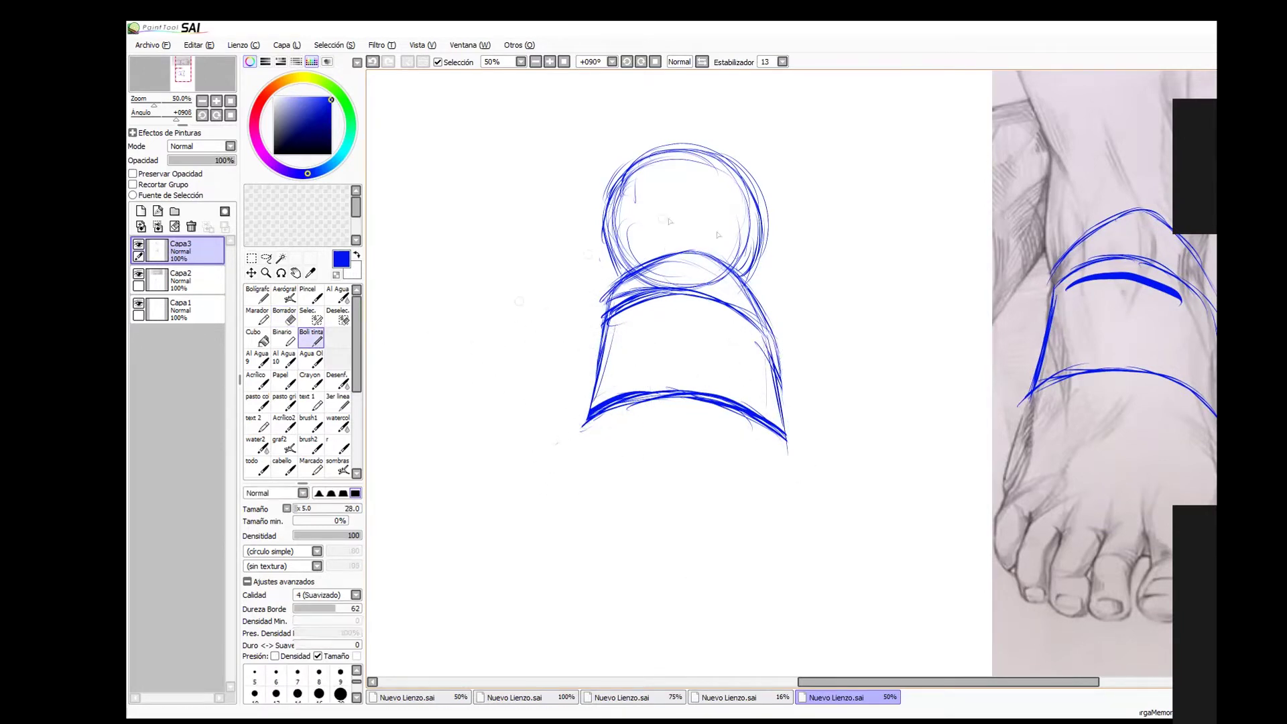
click(138, 280)
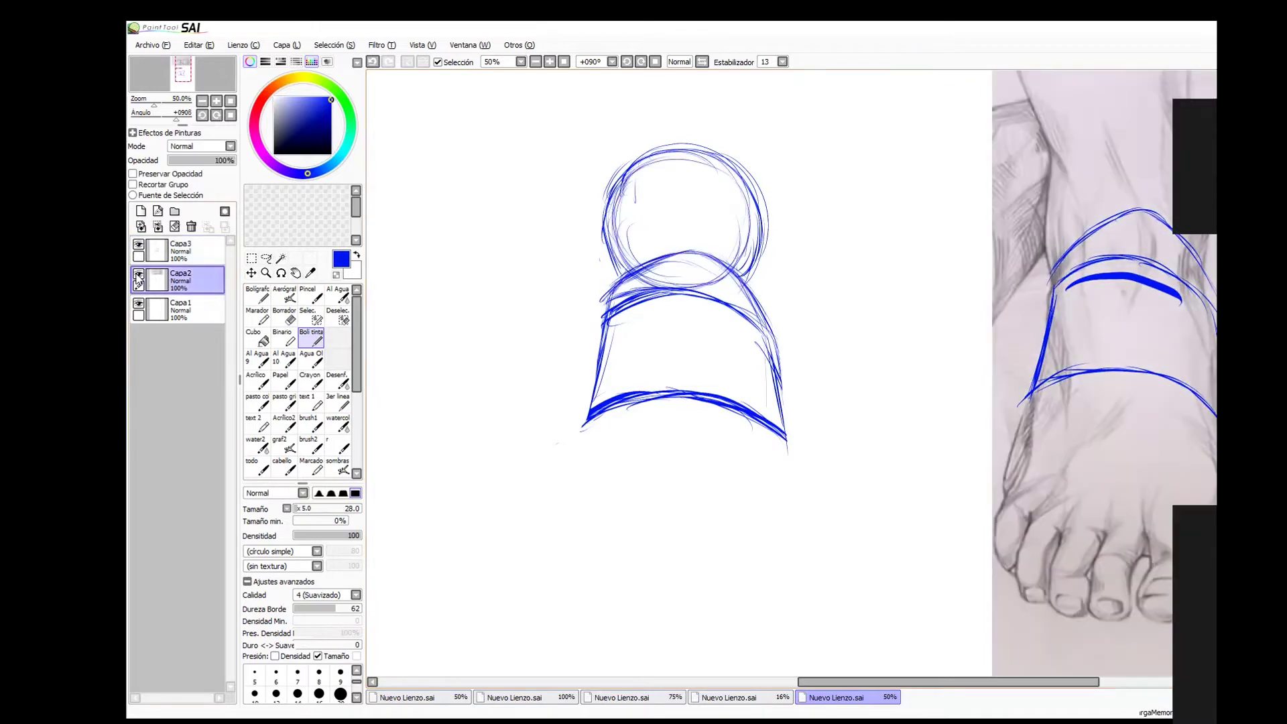
click(161, 250)
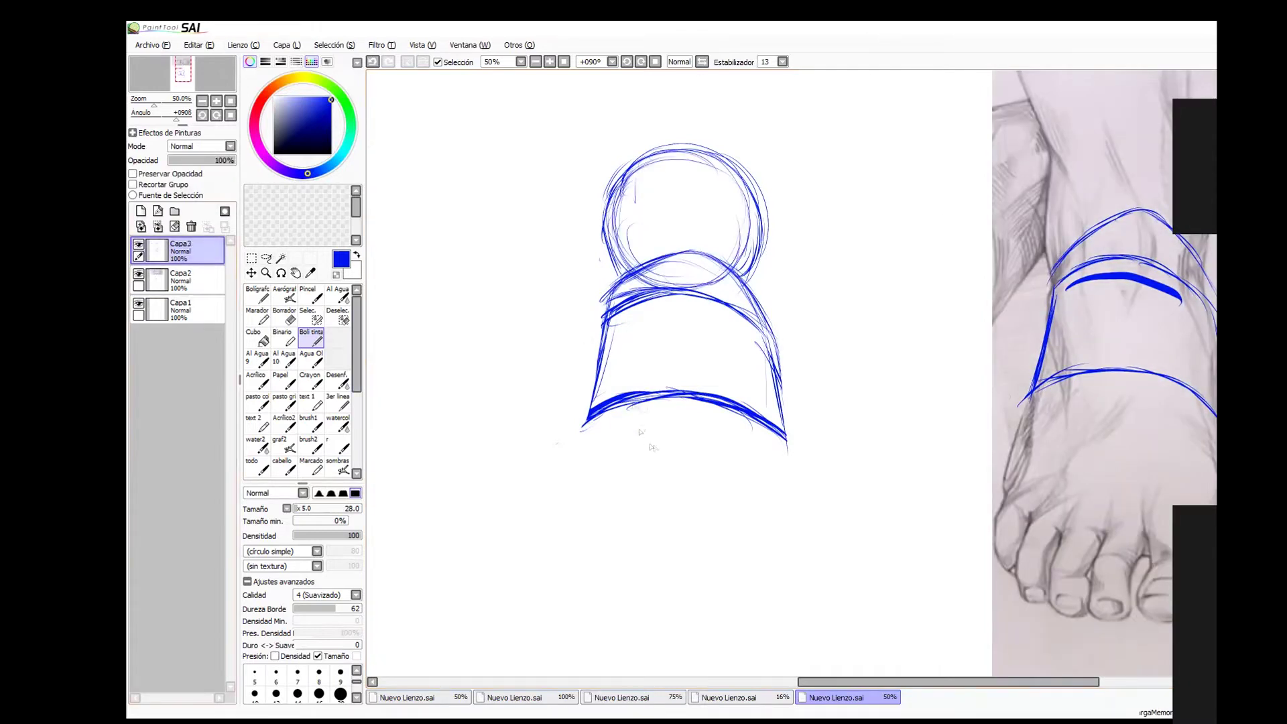
Trace the next foot section on the reference and sketch the matching block with an arched base below the first block.
mouse_move(1032, 399)
mouse_down()
mouse_move(1014, 476)
mouse_move(1073, 459)
mouse_move(1215, 496)
mouse_up()
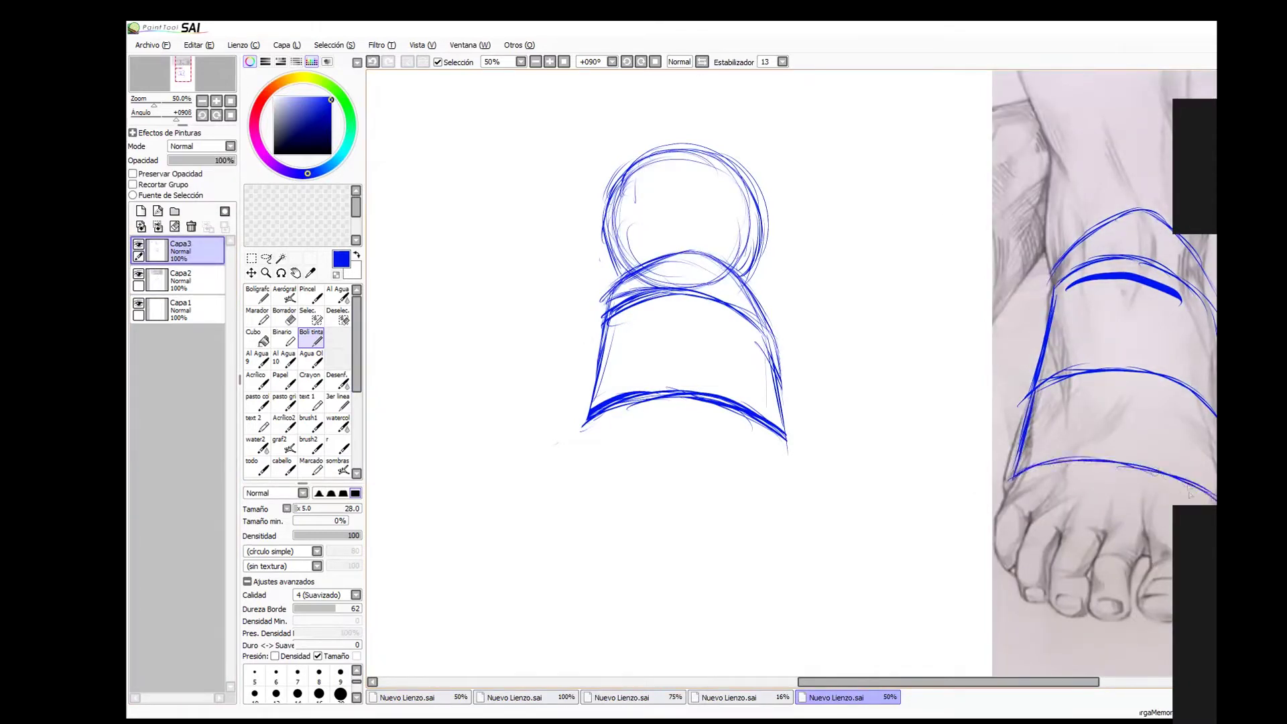
mouse_move(590, 419)
mouse_down()
mouse_move(573, 516)
mouse_move(617, 510)
mouse_move(789, 543)
mouse_move(784, 436)
mouse_up()
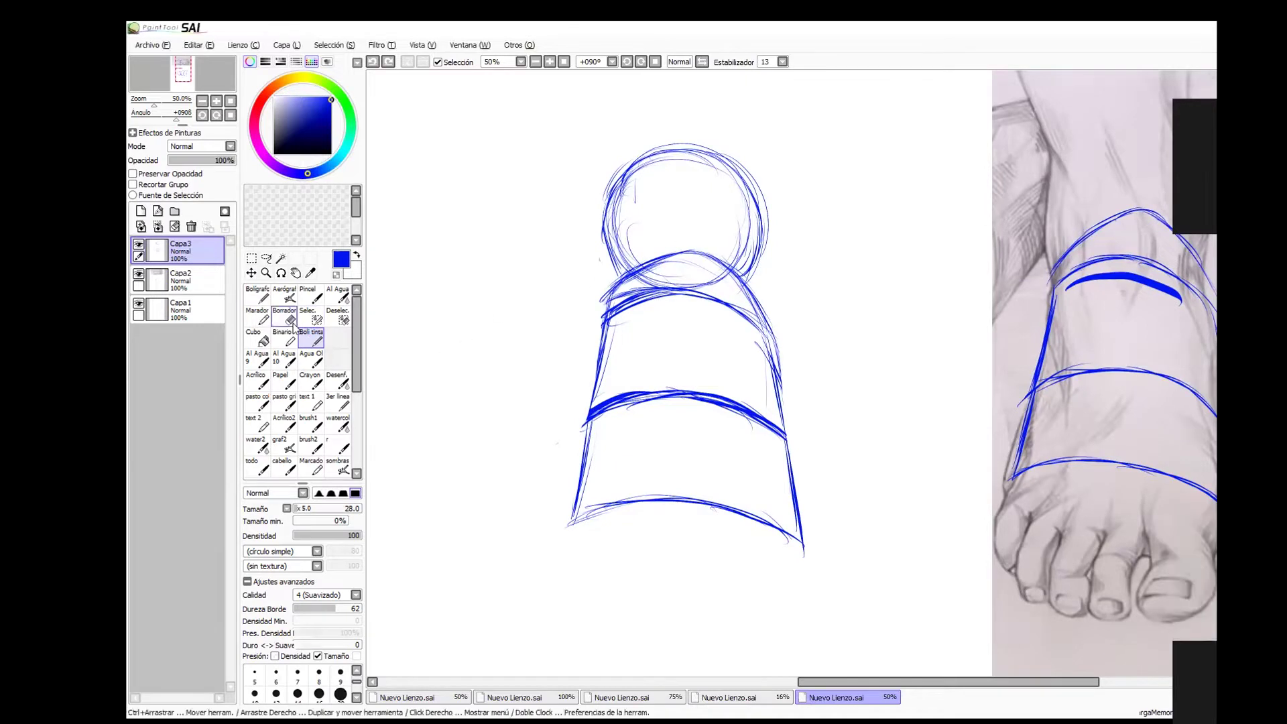
key(e)
key(n)
Sketch the toe-base band with slanted ends below the lower block, and trace the same band on the reference.
mouse_move(1011, 477)
mouse_down()
mouse_move(1029, 518)
mouse_move(1083, 520)
mouse_up()
mouse_move(570, 529)
mouse_down()
mouse_move(594, 565)
mouse_move(651, 560)
mouse_move(779, 588)
mouse_up()
drag(804, 555, 778, 576)
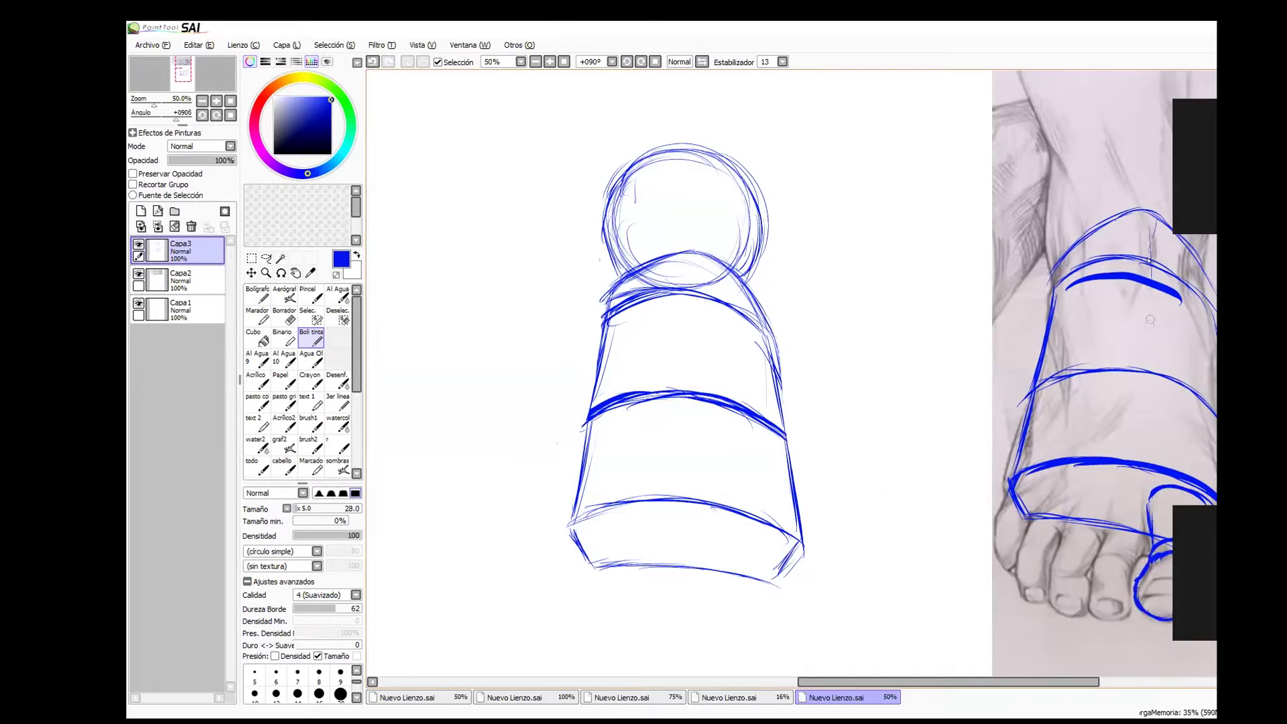
Sketch a vertical guide line down the foot and block in the big toe's base segment beside it.
drag(705, 240, 704, 584)
mouse_move(732, 526)
mouse_down()
mouse_move(768, 536)
mouse_move(780, 579)
mouse_move(769, 593)
mouse_move(717, 528)
mouse_move(732, 567)
mouse_move(783, 583)
mouse_up()
drag(777, 527, 785, 583)
drag(718, 573, 784, 592)
drag(716, 551, 718, 577)
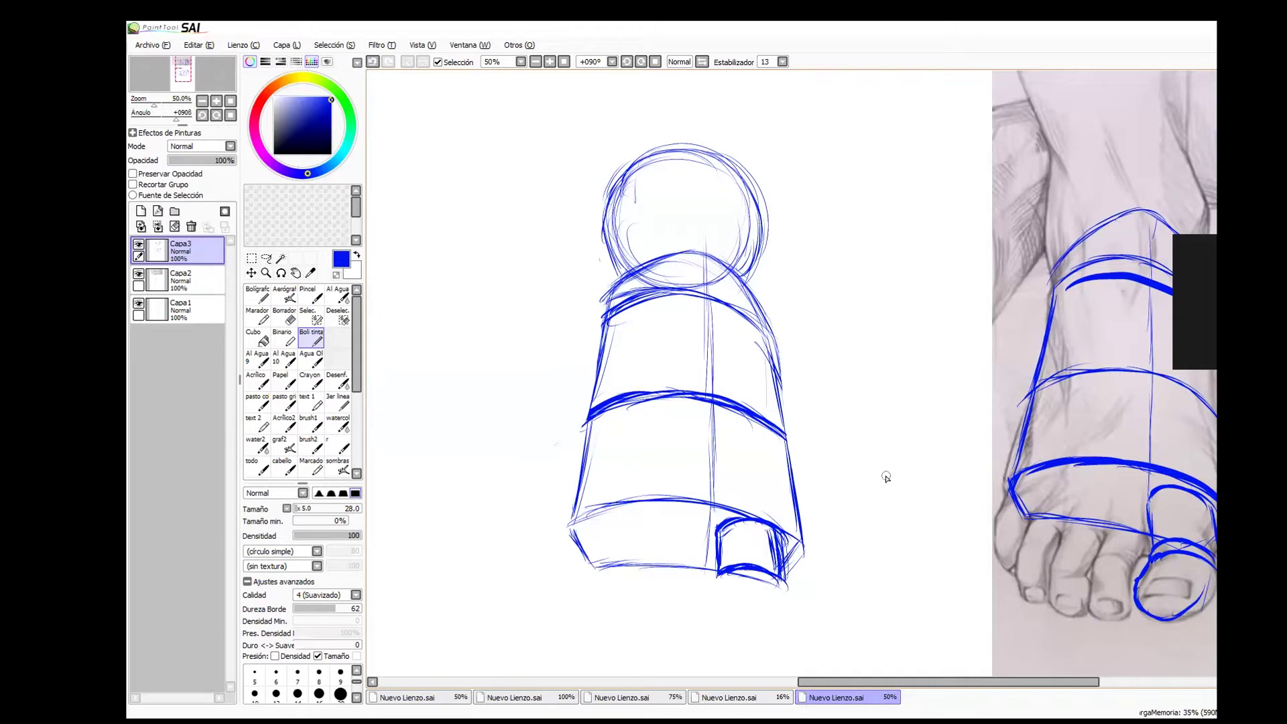
Draw the knuckle arcs of the four small toes on the reference and along the sketch's toe-base band.
mouse_move(1108, 521)
mouse_down()
mouse_move(1114, 484)
mouse_move(1131, 478)
mouse_move(1140, 526)
mouse_up()
mouse_move(1080, 484)
mouse_down()
mouse_move(1107, 483)
mouse_move(1049, 483)
mouse_up()
mouse_move(676, 521)
mouse_down()
mouse_move(705, 527)
mouse_move(582, 530)
mouse_up()
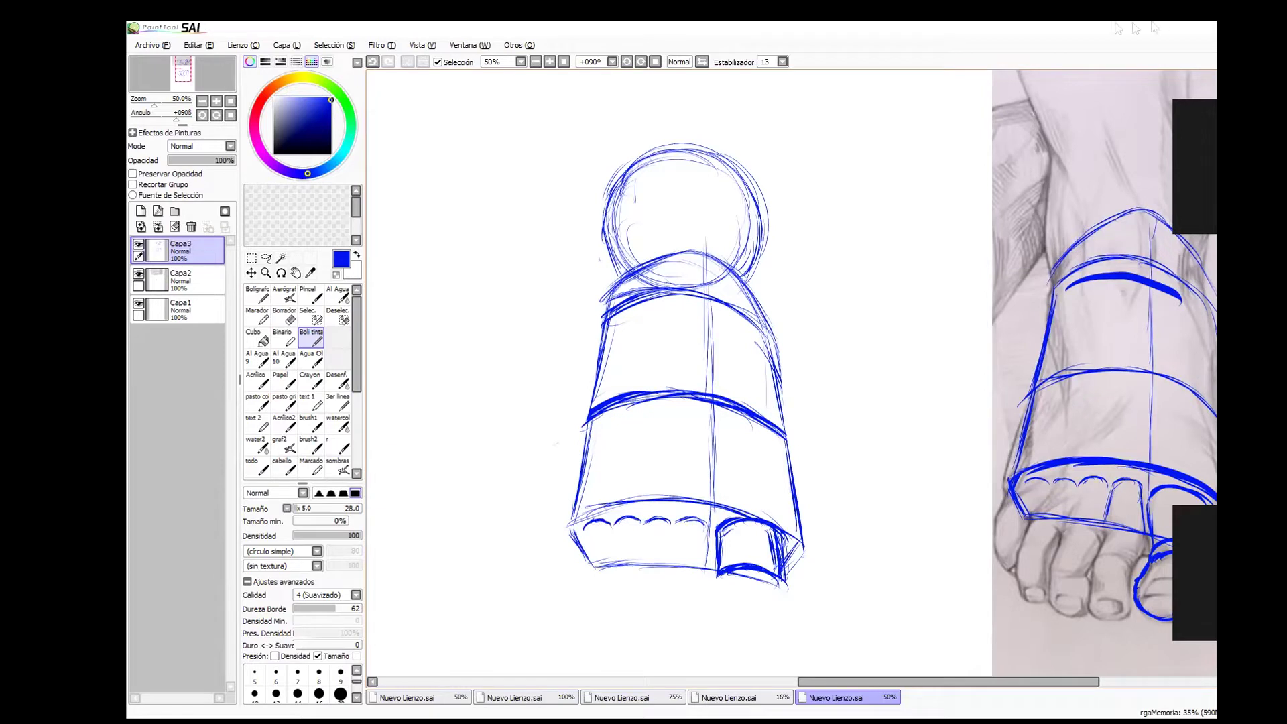
Complete the four small toes' base segments with slanted sides and curved lower edges, on both the reference and the sketch.
drag(1082, 483, 1066, 529)
drag(1066, 531, 1141, 539)
drag(1053, 482, 1030, 515)
drag(1030, 517, 1063, 530)
drag(1029, 478, 1031, 517)
mouse_move(685, 521)
mouse_down()
mouse_move(670, 572)
mouse_move(708, 571)
mouse_move(634, 567)
mouse_move(663, 575)
mouse_up()
mouse_move(620, 523)
mouse_down()
mouse_move(599, 571)
mouse_move(632, 575)
mouse_up()
drag(590, 519, 571, 556)
drag(569, 553, 599, 568)
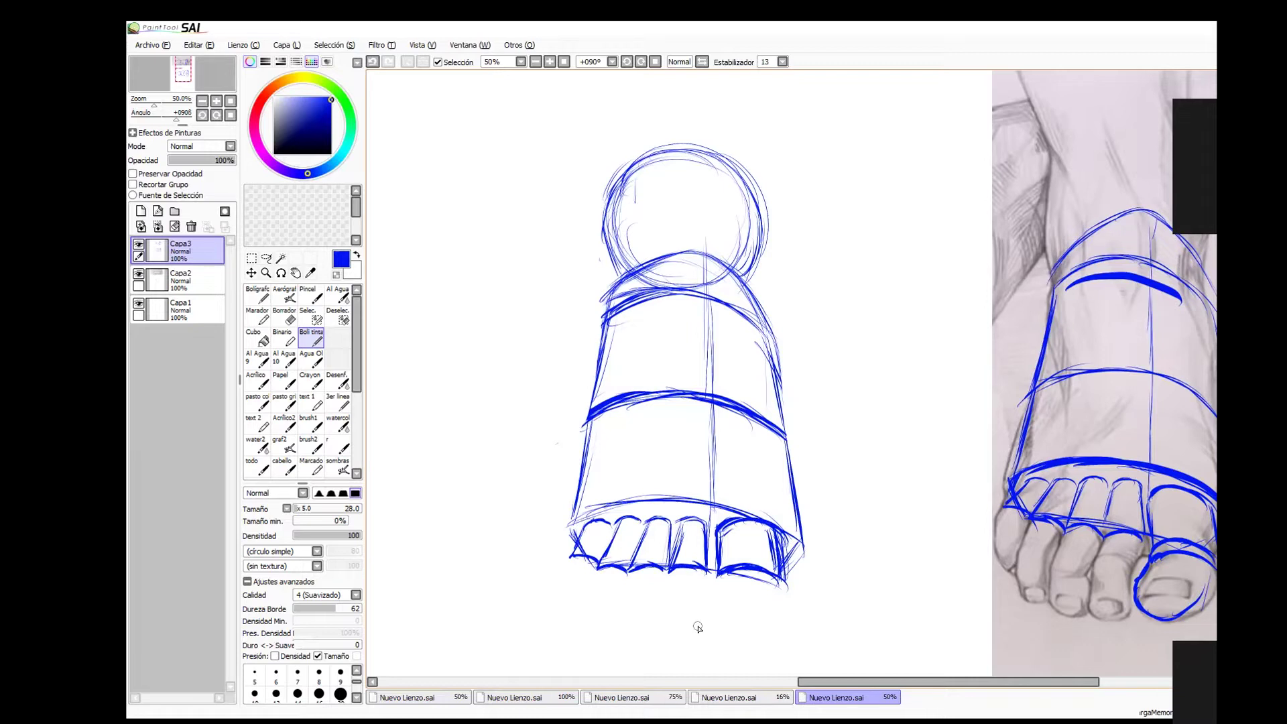
Sketch the big toe's rounded tip below its base segment.
mouse_move(736, 582)
mouse_down()
mouse_move(706, 601)
mouse_move(716, 627)
mouse_move(723, 612)
mouse_move(742, 635)
mouse_move(768, 622)
mouse_move(749, 648)
mouse_move(784, 608)
mouse_move(724, 614)
mouse_up()
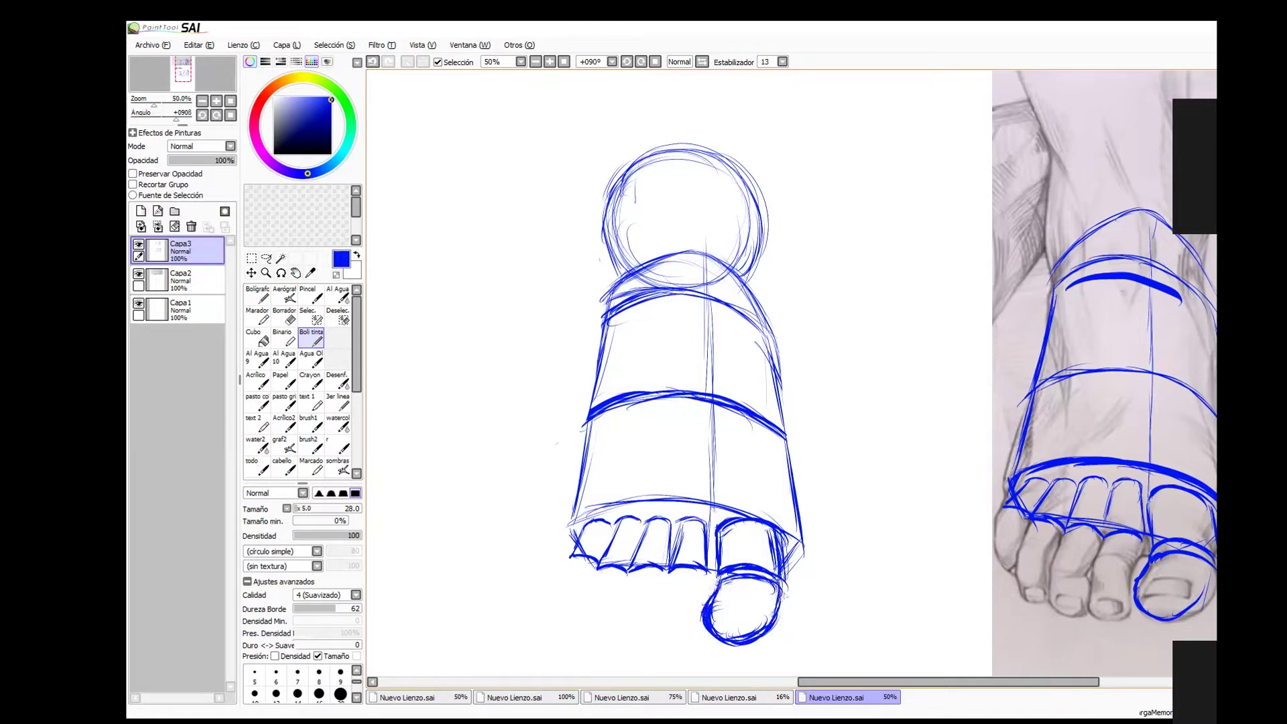
drag(777, 572, 783, 606)
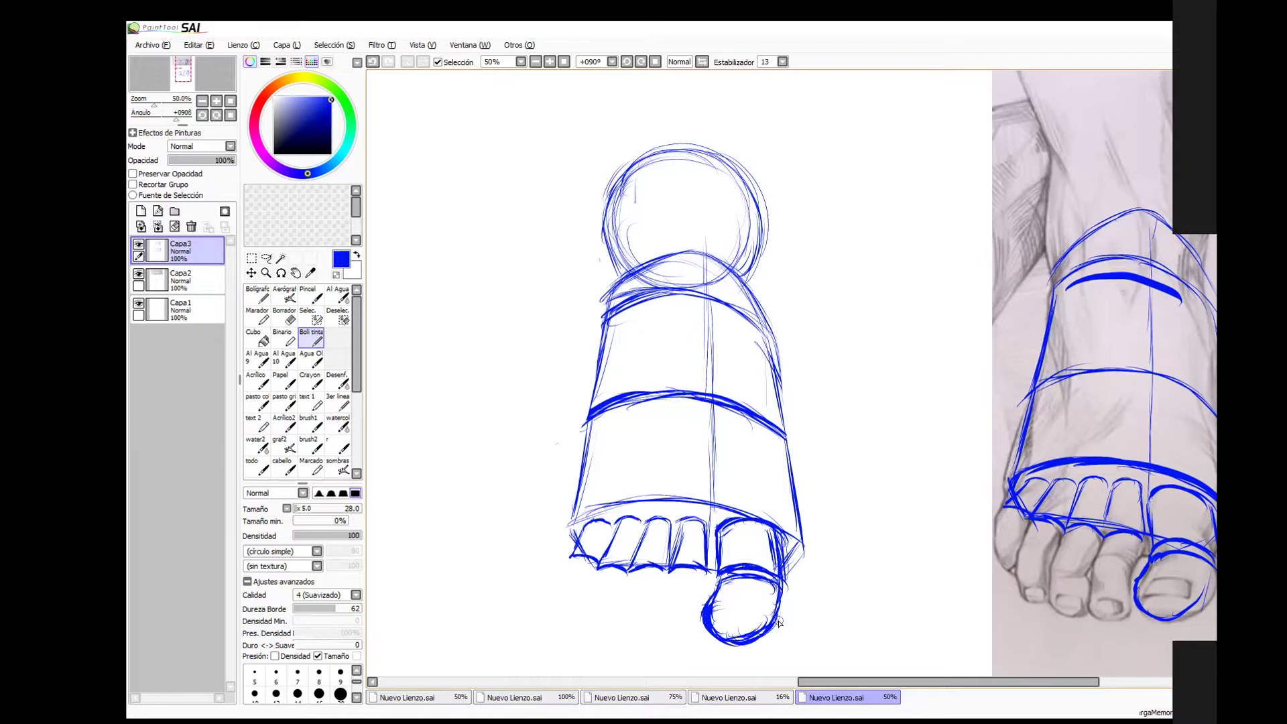
In the blank area beside the front view, sketch a side-view ankle circle with a triangular wedge overlapping its lower edge.
drag(937, 320, 1103, 311)
drag(966, 339, 1206, 348)
mouse_move(814, 145)
mouse_down()
mouse_move(798, 264)
mouse_move(728, 194)
mouse_up()
key(ctrl+z)
drag(727, 239, 706, 262)
mouse_move(722, 230)
mouse_down()
mouse_move(690, 266)
mouse_move(800, 293)
mouse_move(792, 282)
mouse_up()
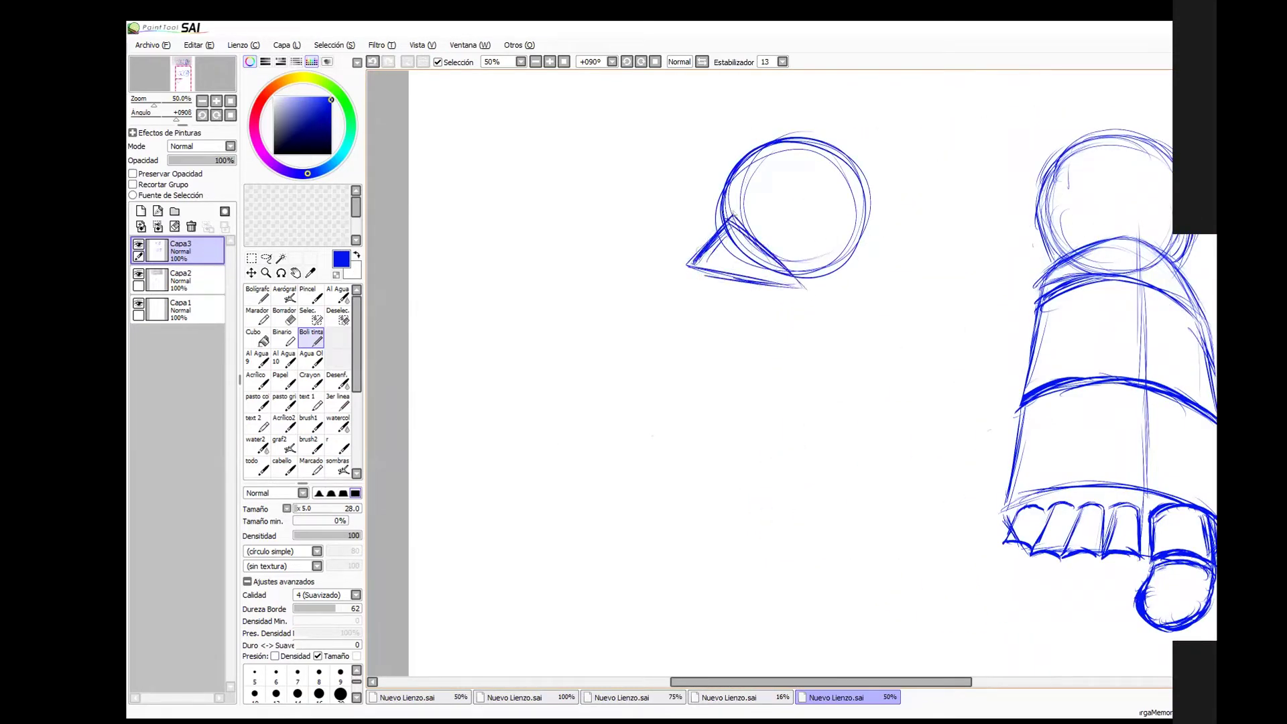
drag(691, 262, 823, 296)
Sketch the side view's midfoot block below the wedge and a large heel circle behind it.
mouse_move(685, 265)
mouse_down()
mouse_move(585, 313)
mouse_move(718, 427)
mouse_up()
drag(805, 292, 802, 424)
drag(717, 428, 811, 437)
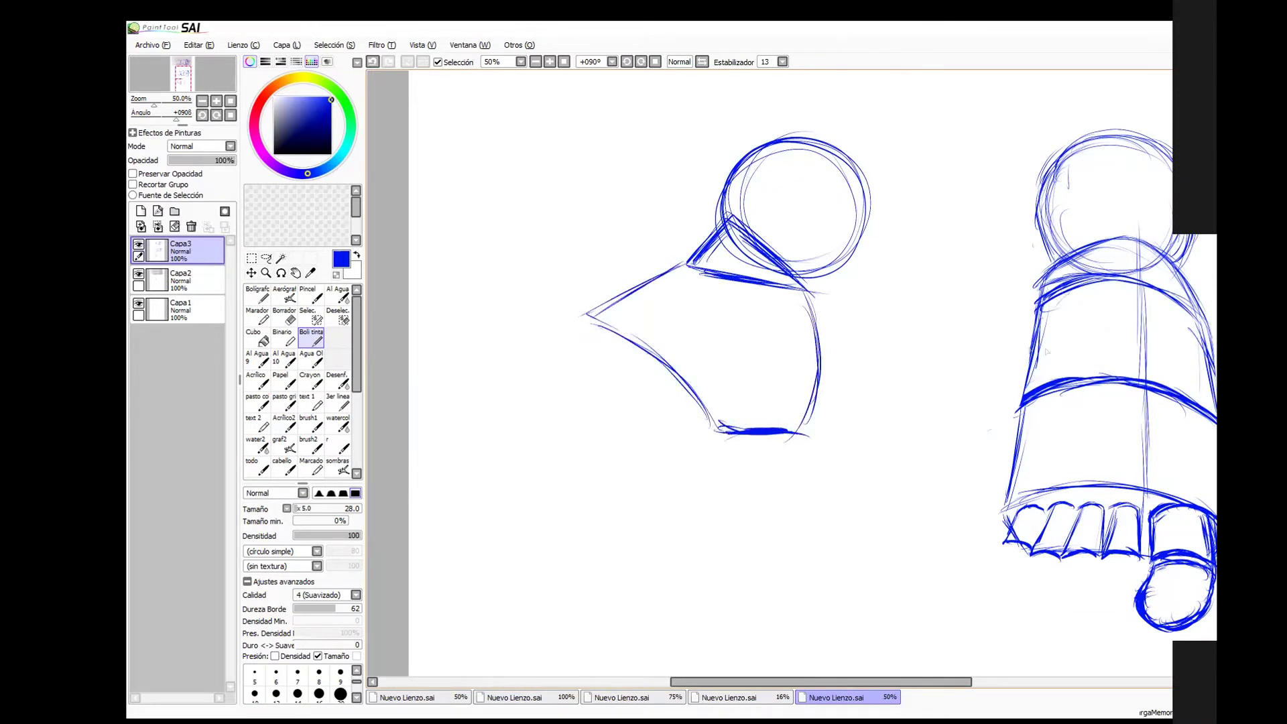
mouse_move(811, 267)
mouse_down()
mouse_move(835, 437)
mouse_move(891, 302)
mouse_move(883, 394)
mouse_up()
drag(915, 336, 761, 403)
Extend the side view forward with a tapering forefoot section and a rounded toe.
drag(587, 315, 524, 356)
mouse_move(524, 356)
mouse_down()
mouse_move(566, 396)
mouse_move(570, 425)
mouse_up()
drag(570, 426, 699, 429)
drag(620, 435, 734, 431)
mouse_move(536, 364)
mouse_down()
mouse_move(598, 424)
mouse_move(582, 435)
mouse_up()
drag(529, 355, 477, 364)
mouse_move(479, 365)
mouse_down()
mouse_move(504, 419)
mouse_move(630, 430)
mouse_move(466, 370)
mouse_move(440, 395)
mouse_move(504, 422)
mouse_move(414, 384)
mouse_move(429, 417)
mouse_move(550, 425)
mouse_up()
Draw the side view's leg lines and contour the Achilles, heel and sole.
drag(721, 94, 732, 153)
drag(878, 86, 861, 167)
mouse_move(900, 86)
mouse_down()
mouse_move(879, 188)
mouse_move(906, 265)
mouse_up()
mouse_move(895, 224)
mouse_down()
mouse_move(927, 316)
mouse_move(844, 433)
mouse_up()
mouse_move(786, 433)
mouse_down()
mouse_move(837, 447)
mouse_move(892, 439)
mouse_up()
drag(831, 441, 924, 366)
drag(913, 416, 927, 358)
mouse_move(501, 421)
mouse_down()
mouse_move(557, 439)
mouse_move(722, 422)
mouse_up()
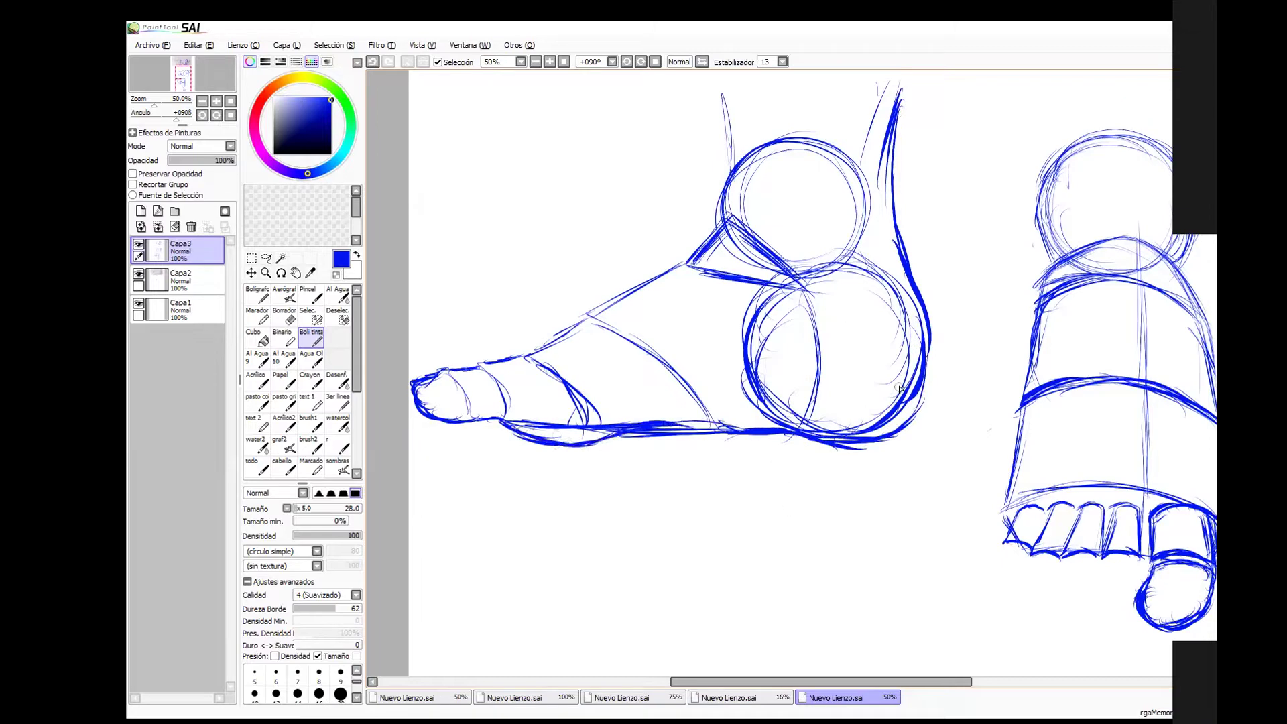
drag(1052, 451, 883, 490)
drag(858, 458, 931, 451)
key(ctrl+z)
key(ctrl+z)
key(ctrl+z)
Sketch the middle segments of the two small toes nearest the big toe in the front view, and trace them on the reference.
mouse_move(1214, 381)
mouse_down()
mouse_move(923, 364)
mouse_move(950, 337)
mouse_up()
drag(1206, 490, 1209, 501)
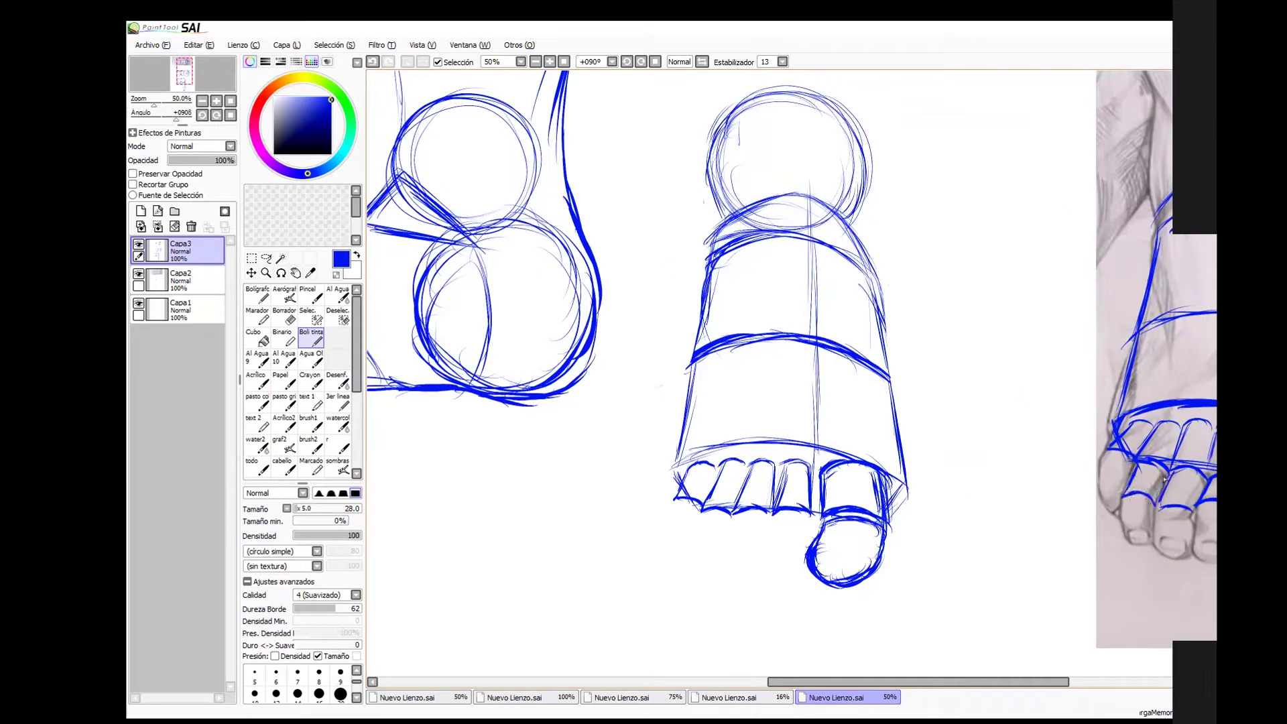
mouse_move(771, 525)
mouse_down()
mouse_move(791, 544)
mouse_move(814, 517)
mouse_move(764, 542)
mouse_move(730, 519)
mouse_move(724, 547)
mouse_move(760, 540)
mouse_up()
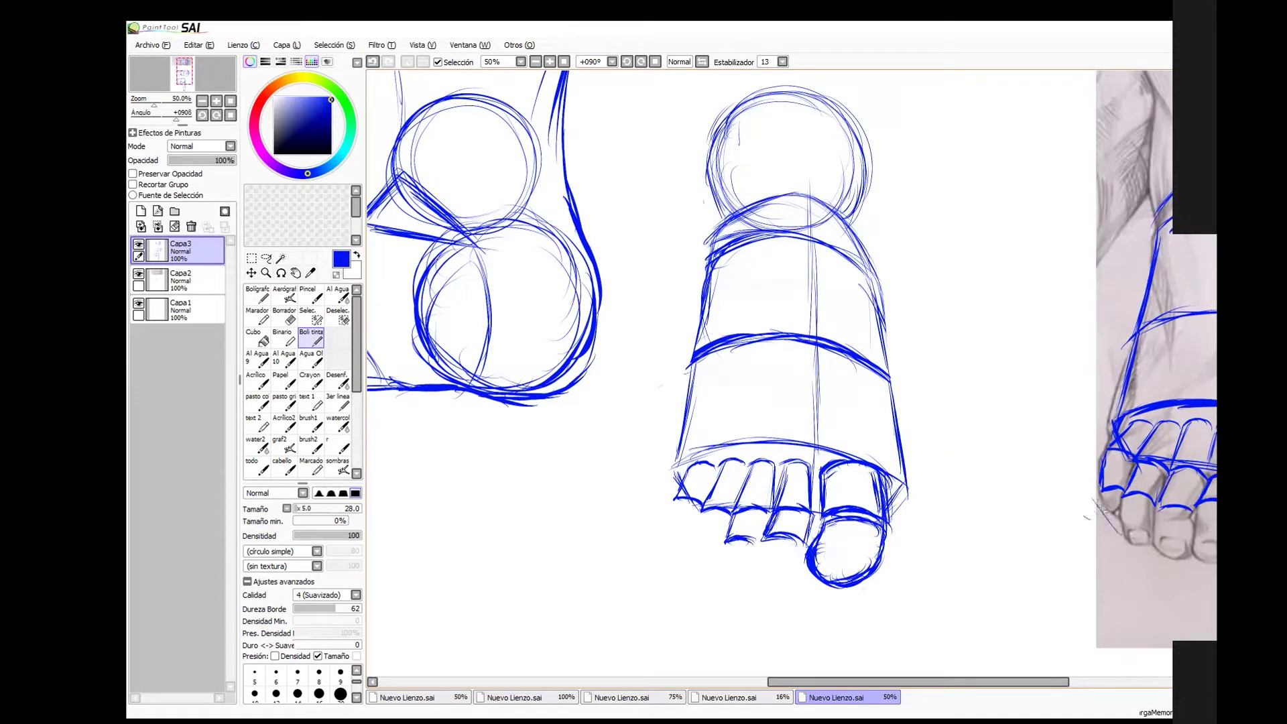
Sketch a sweeping guide arc around the front view's toe tips and add the middle segments of the two outermost toes.
mouse_move(654, 529)
mouse_down()
mouse_move(730, 580)
mouse_move(898, 569)
mouse_move(941, 528)
mouse_up()
mouse_move(637, 487)
mouse_down()
mouse_move(667, 543)
mouse_move(938, 536)
mouse_up()
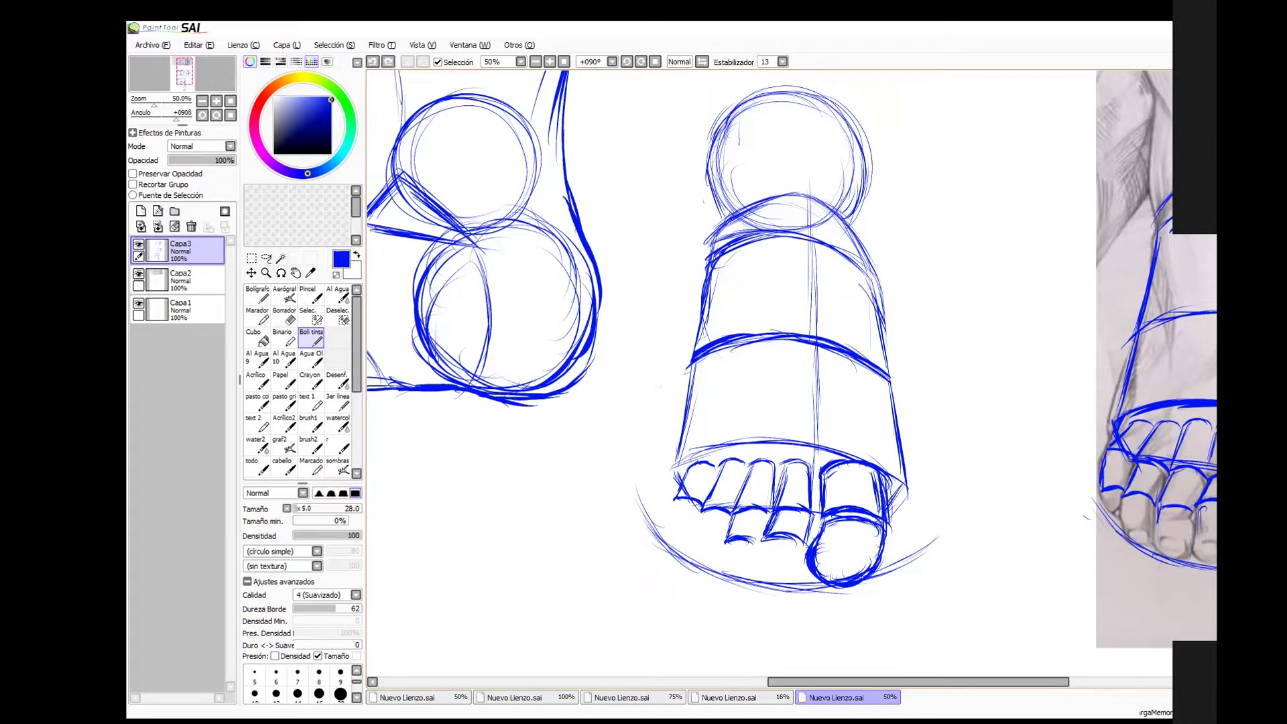
mouse_move(702, 512)
mouse_down()
mouse_move(689, 537)
mouse_move(721, 540)
mouse_up()
key(ctrl+z)
mouse_move(673, 500)
mouse_down()
mouse_move(679, 533)
mouse_move(697, 540)
mouse_up()
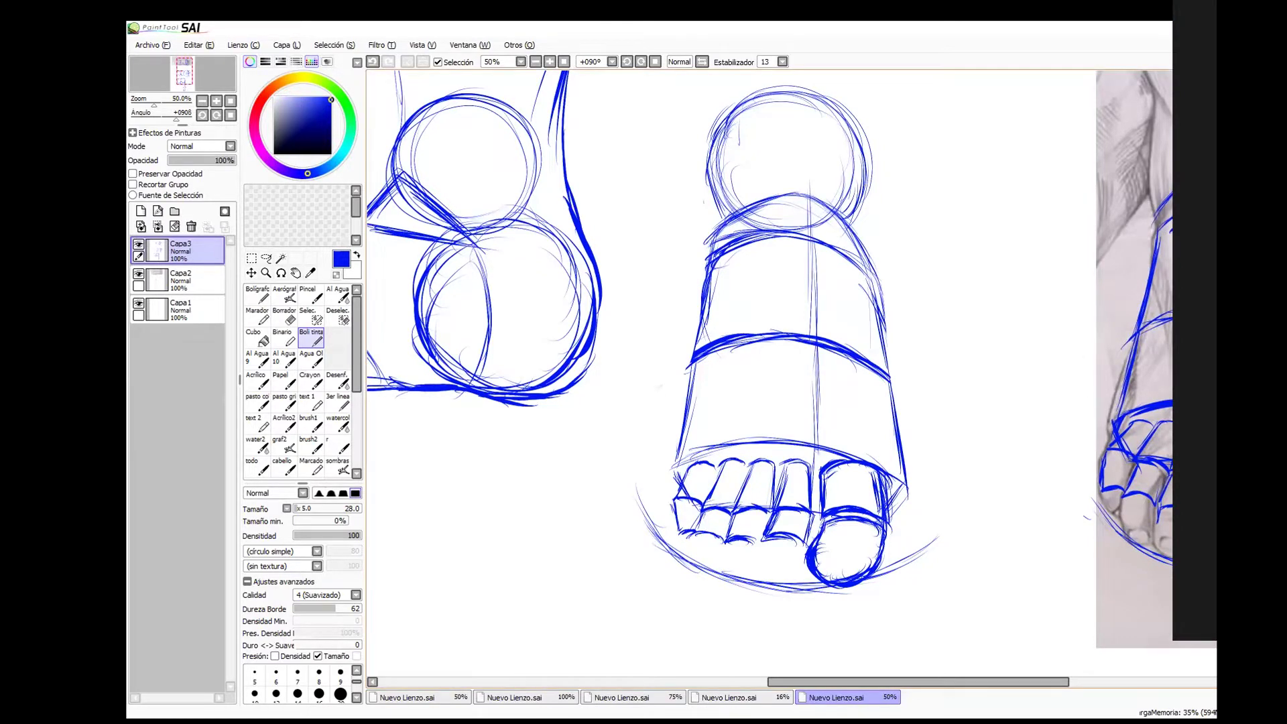
Sketch rounded tips for the four small toes in the front view, fitting them to the guide arc.
mouse_move(761, 537)
mouse_down()
mouse_move(762, 569)
mouse_move(797, 577)
mouse_move(812, 535)
mouse_up()
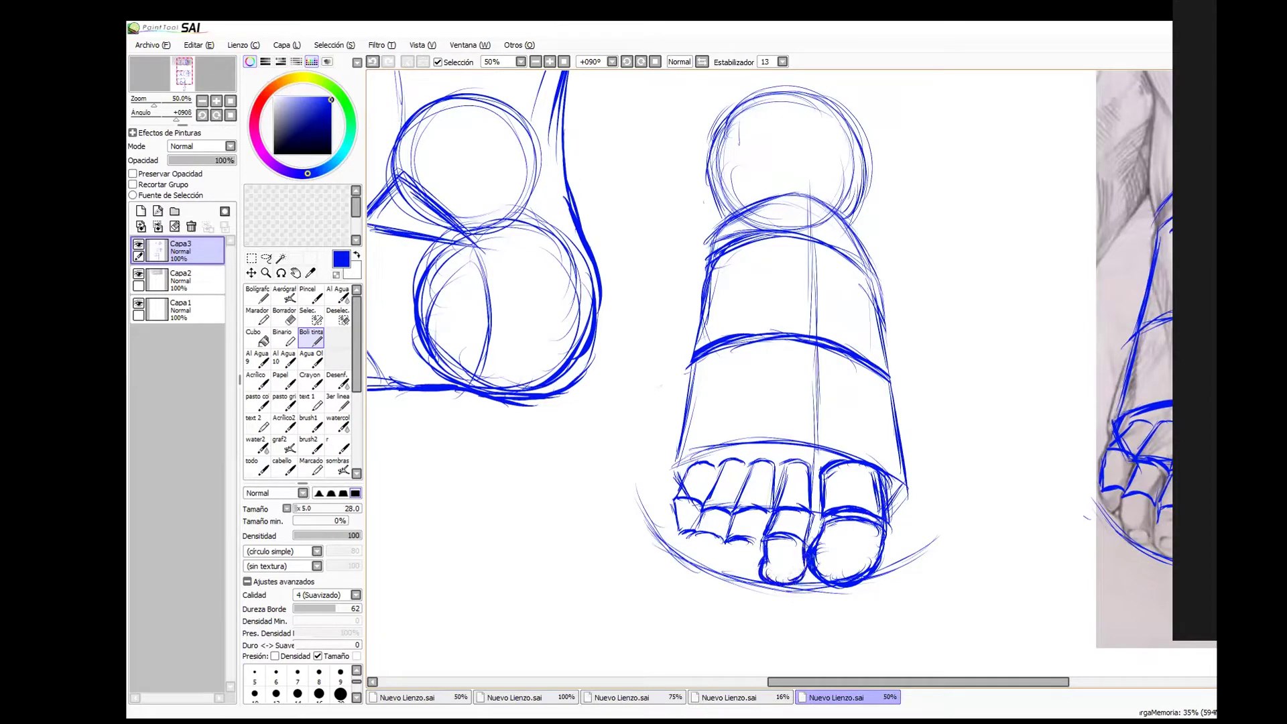
drag(1154, 531, 1170, 558)
drag(725, 560, 743, 575)
mouse_move(700, 534)
mouse_down()
mouse_move(725, 575)
mouse_move(700, 555)
mouse_move(709, 577)
mouse_move(726, 570)
mouse_up()
key(ctrl+z)
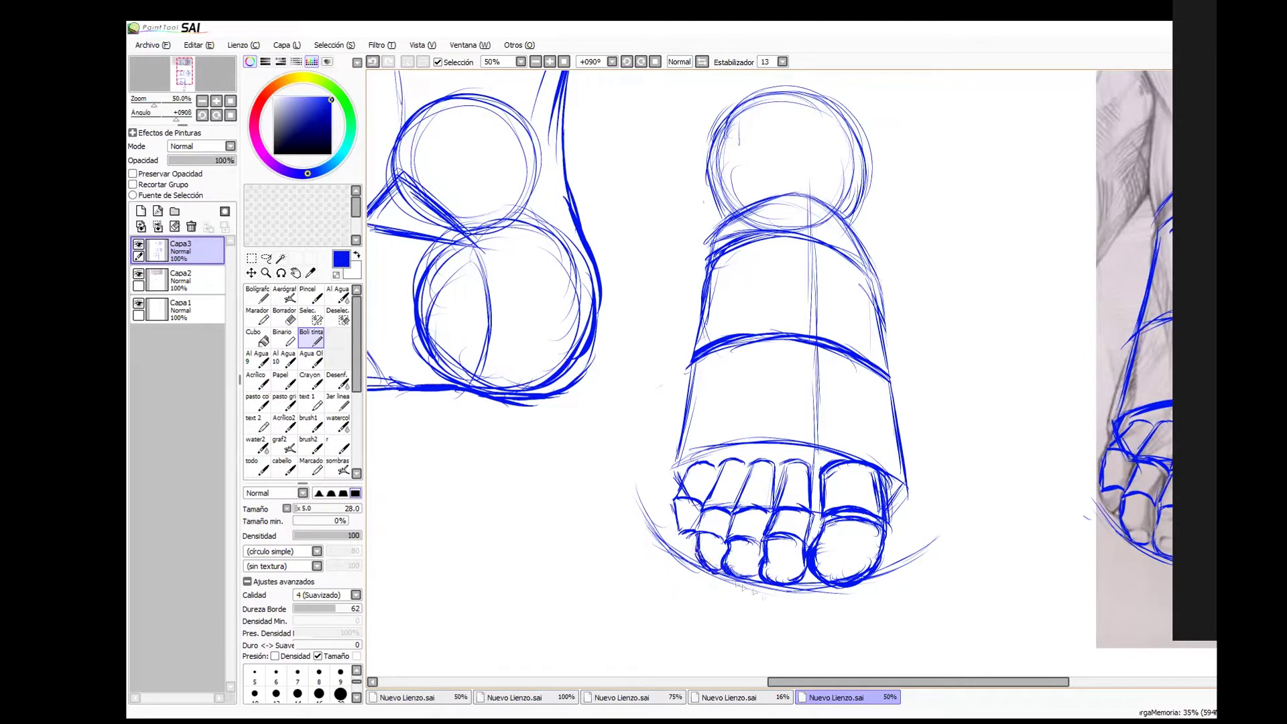
mouse_move(674, 534)
mouse_down()
mouse_move(672, 502)
mouse_move(682, 550)
mouse_up()
Set the drawing colour to black for the Boli tinta brush.
key(ctrl+space)
click(952, 463)
drag(966, 462, 867, 407)
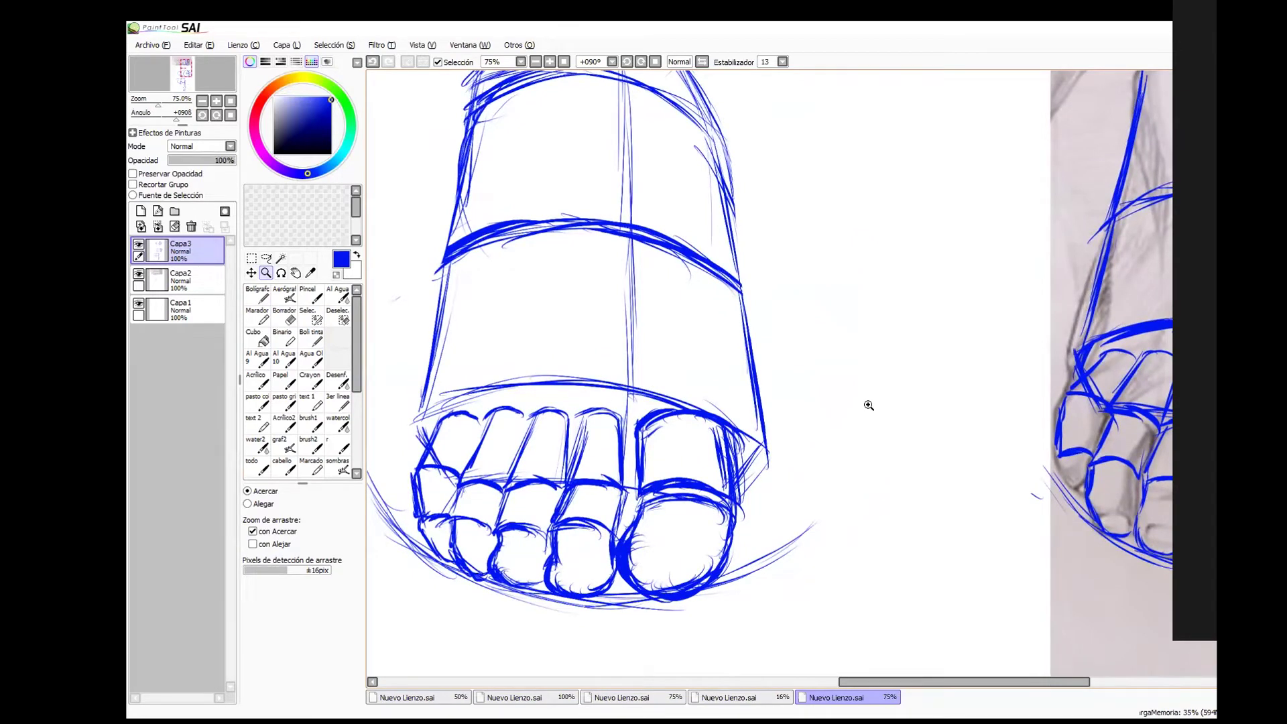
click(274, 153)
click(311, 337)
Try black outline strokes over the big toe's tip.
key(ctrl+z)
mouse_move(622, 544)
mouse_down()
mouse_move(664, 583)
mouse_move(722, 573)
mouse_up()
key(ctrl+z)
mouse_move(620, 585)
mouse_down()
mouse_move(716, 587)
mouse_move(737, 540)
mouse_up()
key(ctrl+z)
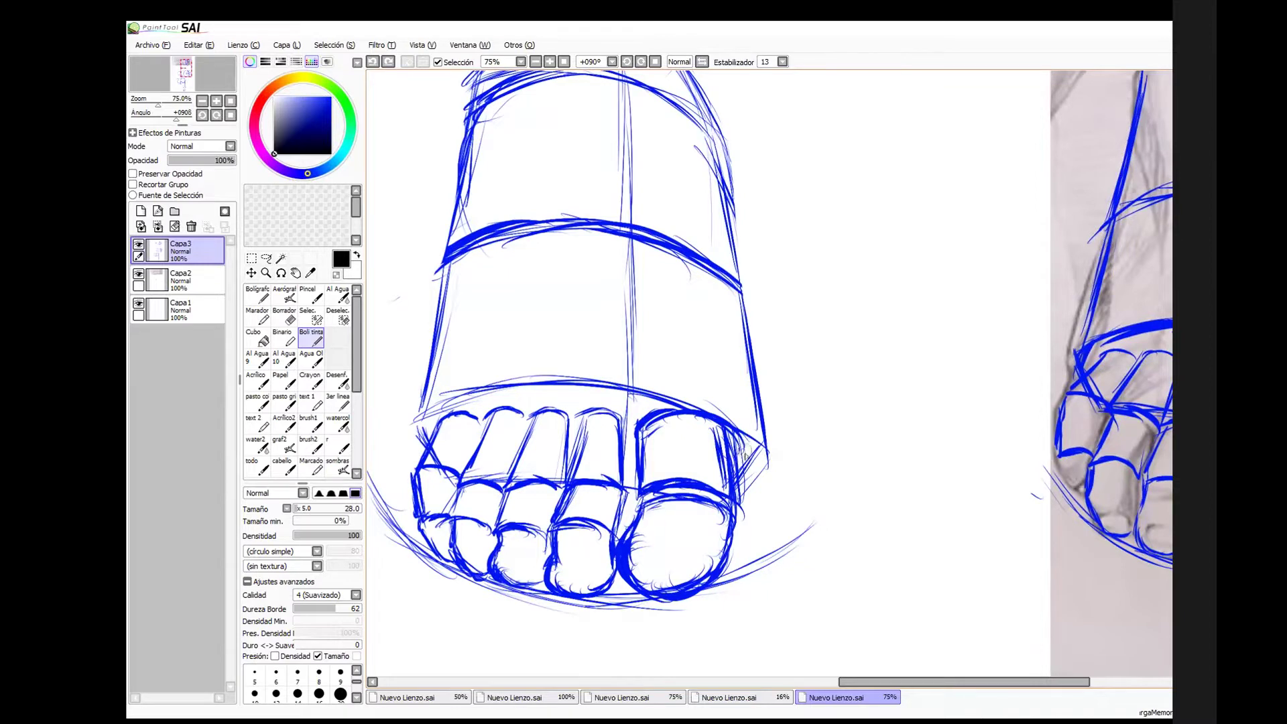
Try black strokes along the sides, top and lower edge of the big toe's base segment.
drag(726, 415, 736, 494)
key(ctrl+z)
drag(729, 414, 749, 500)
drag(736, 435, 753, 506)
drag(649, 490, 741, 501)
mouse_move(648, 415)
mouse_down()
mouse_move(656, 479)
mouse_move(726, 423)
mouse_up()
key(ctrl+z)
key(ctrl+z)
key(ctrl+z)
key(ctrl+z)
key(ctrl+z)
key(ctrl+z)
Try a small black foot sketch in the blank area between the front view and the reference.
drag(836, 166, 828, 267)
mouse_move(829, 268)
mouse_down()
mouse_move(983, 270)
mouse_move(966, 245)
mouse_up()
drag(885, 255, 909, 254)
mouse_move(838, 258)
mouse_down()
mouse_move(875, 260)
mouse_move(844, 262)
mouse_up()
drag(791, 258, 819, 269)
drag(893, 348, 706, 380)
key(ctrl+z)
key(ctrl+z)
key(ctrl+z)
key(ctrl+z)
key(ctrl+z)
key(ctrl+z)
key(ctrl+z)
key(ctrl+z)
Beside the front view, sketch a small black foot with a side line, a toe-base curve, the big toe and the second toe.
drag(848, 172, 999, 304)
mouse_move(937, 276)
mouse_down()
mouse_move(937, 315)
mouse_move(992, 292)
mouse_move(994, 323)
mouse_up()
mouse_move(937, 321)
mouse_down()
mouse_move(972, 313)
mouse_move(991, 326)
mouse_up()
mouse_move(941, 322)
mouse_down()
mouse_move(927, 346)
mouse_move(966, 386)
mouse_move(992, 305)
mouse_up()
drag(895, 280, 932, 272)
mouse_move(928, 275)
mouse_down()
mouse_move(900, 299)
mouse_move(891, 312)
mouse_move(920, 316)
mouse_move(885, 336)
mouse_up()
drag(887, 335, 920, 342)
mouse_move(885, 338)
mouse_down()
mouse_move(881, 361)
mouse_move(920, 381)
mouse_up()
Add a guide arc under the small black foot's toes, sketch the third toe's base segment and refine the big toe's edge.
mouse_move(771, 302)
mouse_down()
mouse_move(929, 387)
mouse_move(1042, 328)
mouse_up()
mouse_move(865, 268)
mouse_down()
mouse_move(871, 307)
mouse_move(856, 308)
mouse_up()
mouse_move(856, 305)
mouse_down()
mouse_move(886, 310)
mouse_move(858, 315)
mouse_up()
drag(934, 325, 930, 339)
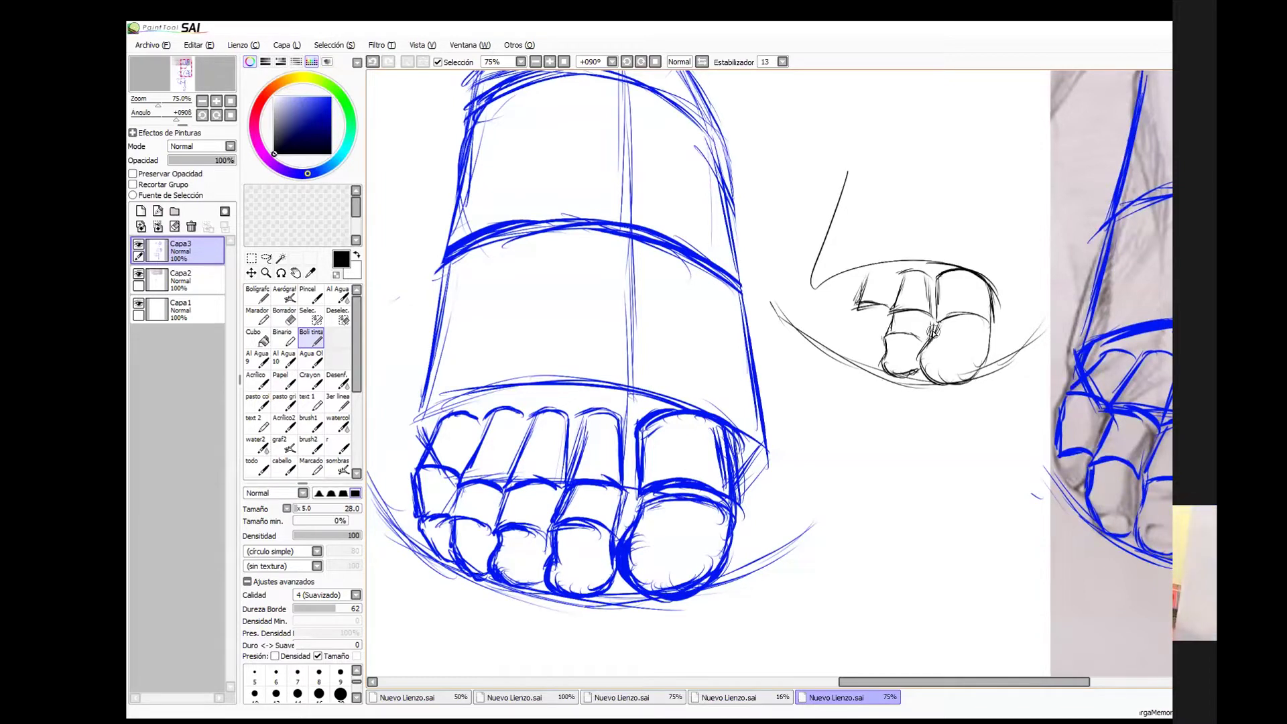
Try black outline strokes over the segments of the front view's two outermost toes.
mouse_move(457, 515)
mouse_down()
mouse_move(501, 555)
mouse_move(497, 577)
mouse_up()
key(ctrl+z)
key(ctrl+z)
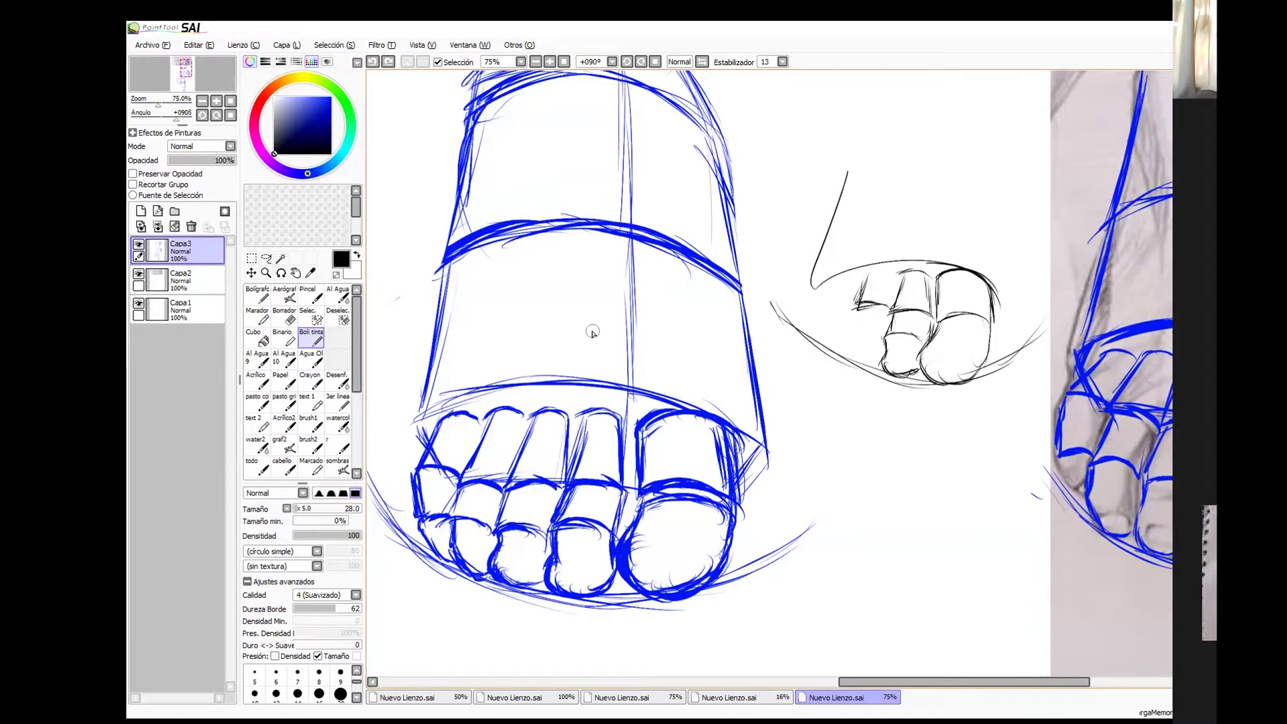
mouse_move(461, 474)
mouse_down()
mouse_move(419, 468)
mouse_move(448, 518)
mouse_move(437, 565)
mouse_move(448, 567)
mouse_move(418, 475)
mouse_up()
key(ctrl+z)
key(ctrl+z)
key(ctrl+z)
drag(418, 476, 443, 560)
key(ctrl+z)
key(ctrl+z)
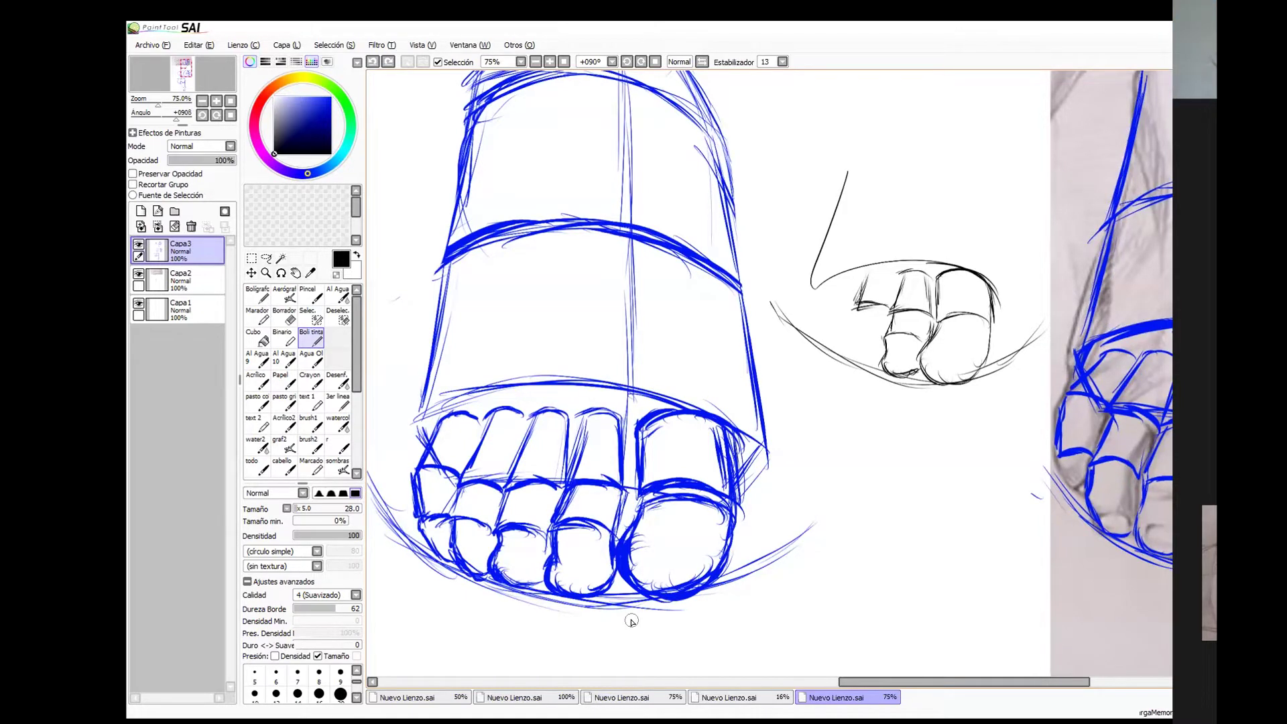
Draw the big toe's nail in black on the front view.
mouse_move(638, 556)
mouse_down()
mouse_move(695, 558)
mouse_move(638, 554)
mouse_move(691, 534)
mouse_move(698, 558)
mouse_up()
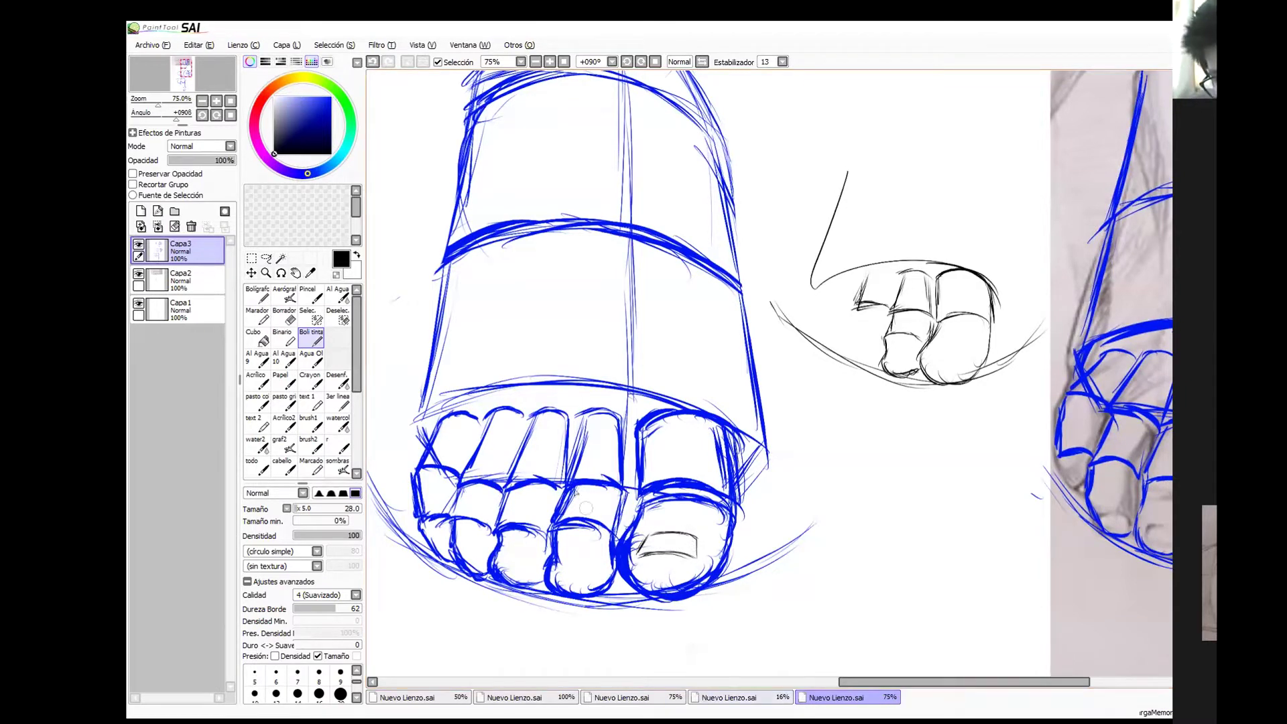
Draw black nails on the four smaller toes of the front view.
drag(499, 554, 547, 551)
mouse_move(453, 544)
mouse_down()
mouse_move(492, 548)
mouse_move(448, 543)
mouse_up()
mouse_move(560, 567)
mouse_down()
mouse_move(597, 579)
mouse_move(591, 610)
mouse_move(511, 551)
mouse_move(503, 562)
mouse_move(542, 566)
mouse_up()
mouse_move(645, 536)
mouse_down()
mouse_move(701, 549)
mouse_move(651, 535)
mouse_up()
key(ctrl+z)
drag(461, 554, 485, 559)
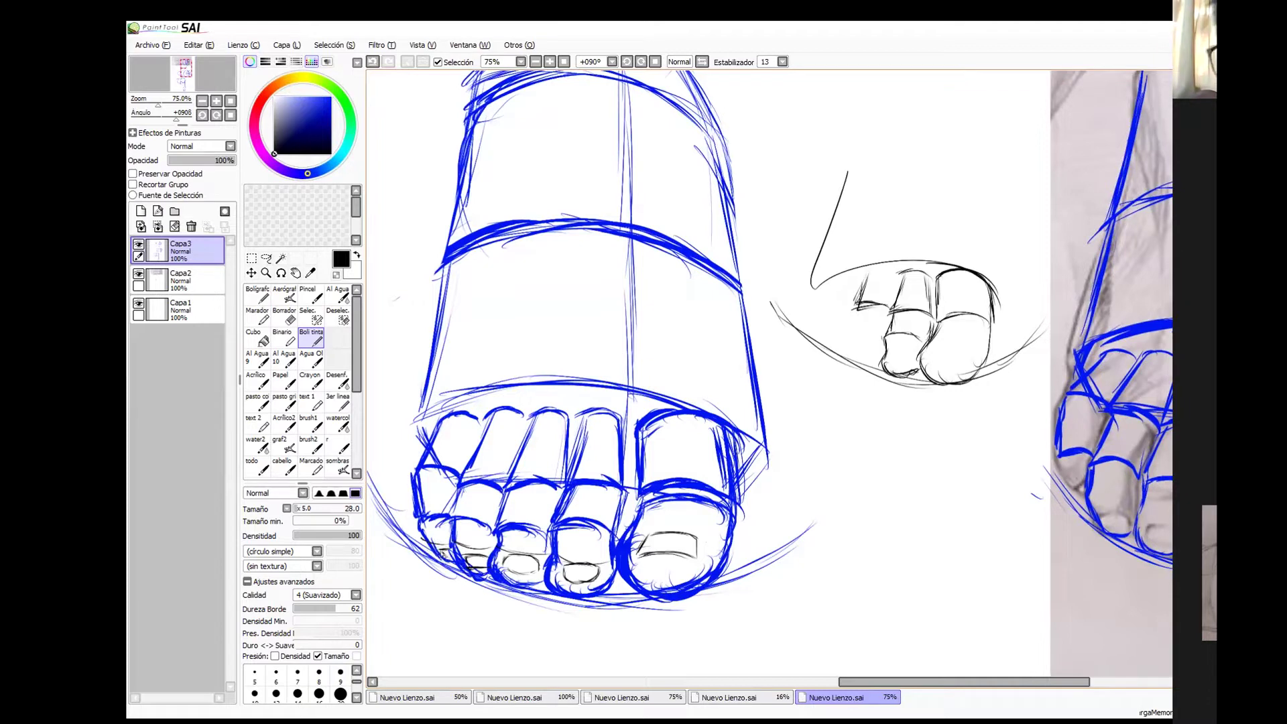
Refine the big toe's nail outline and ink the toe's rounded tip and outer side in thick black.
drag(640, 555, 698, 566)
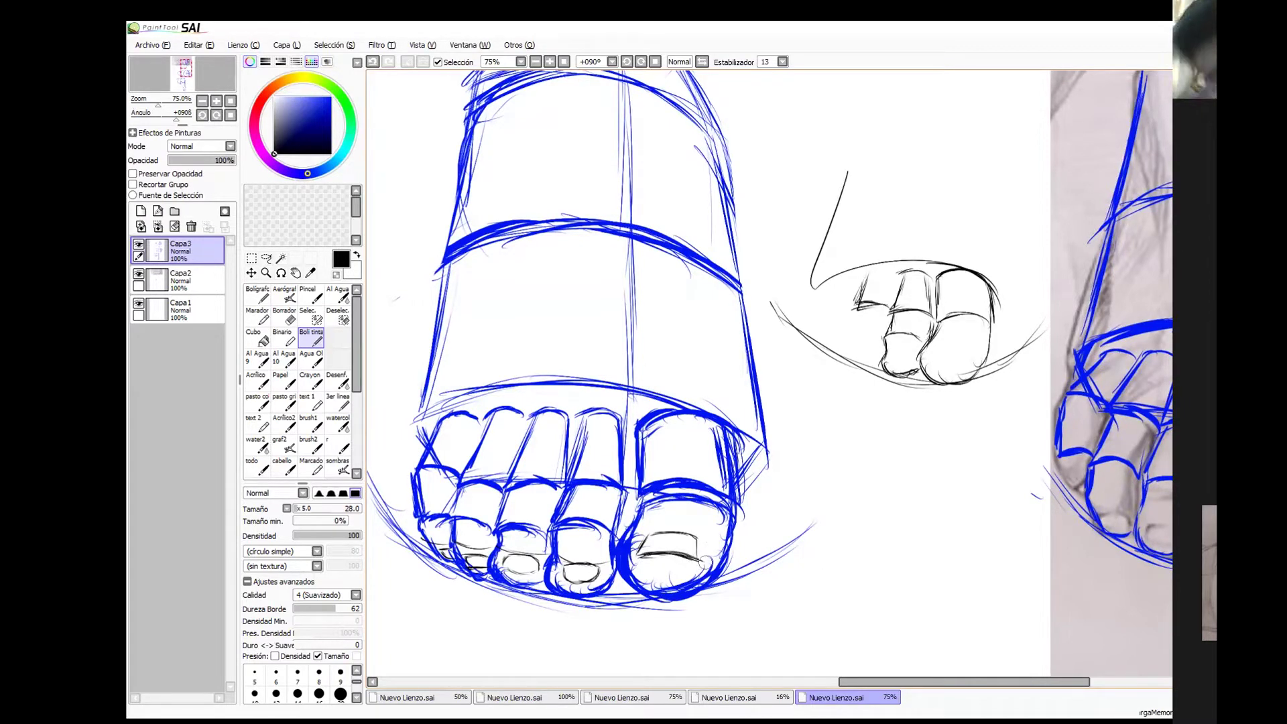
mouse_move(640, 555)
mouse_down()
mouse_move(701, 557)
mouse_move(705, 533)
mouse_move(700, 557)
mouse_move(690, 537)
mouse_move(699, 563)
mouse_move(691, 556)
mouse_move(706, 561)
mouse_up()
key(e)
click(310, 337)
mouse_move(625, 571)
mouse_down()
mouse_move(662, 599)
mouse_move(709, 594)
mouse_up()
drag(733, 511, 734, 563)
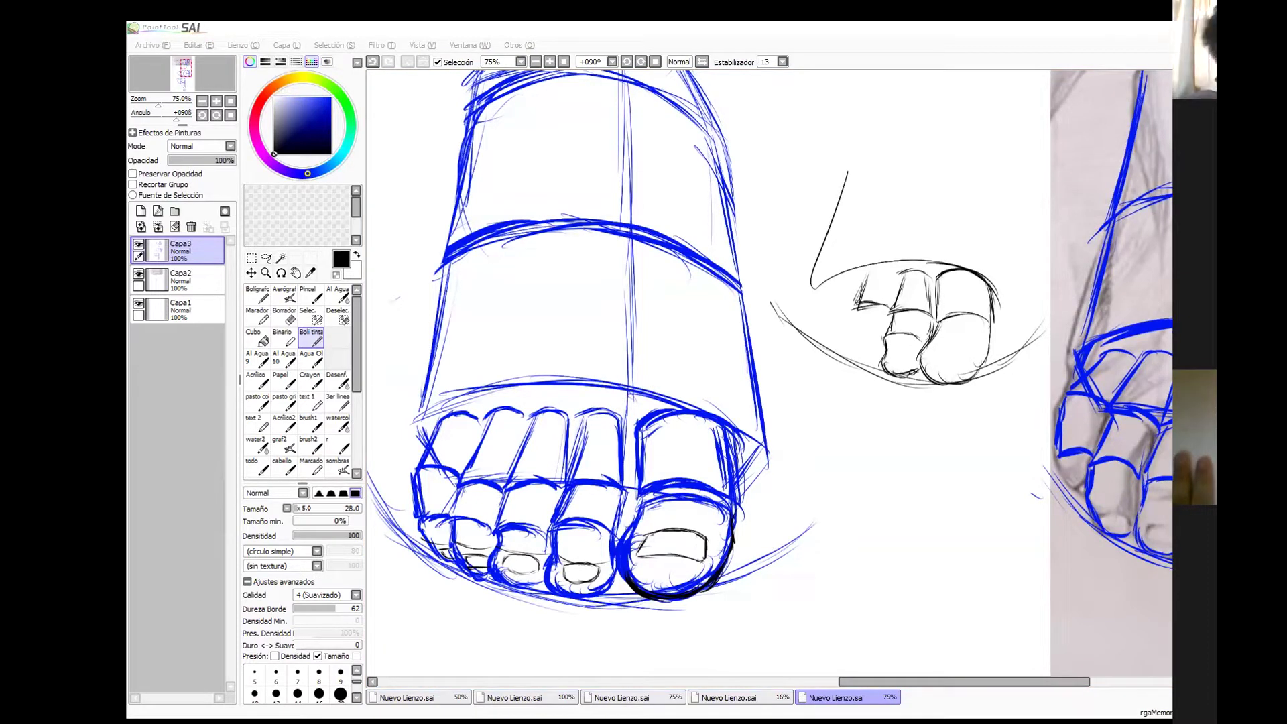
click(1143, 55)
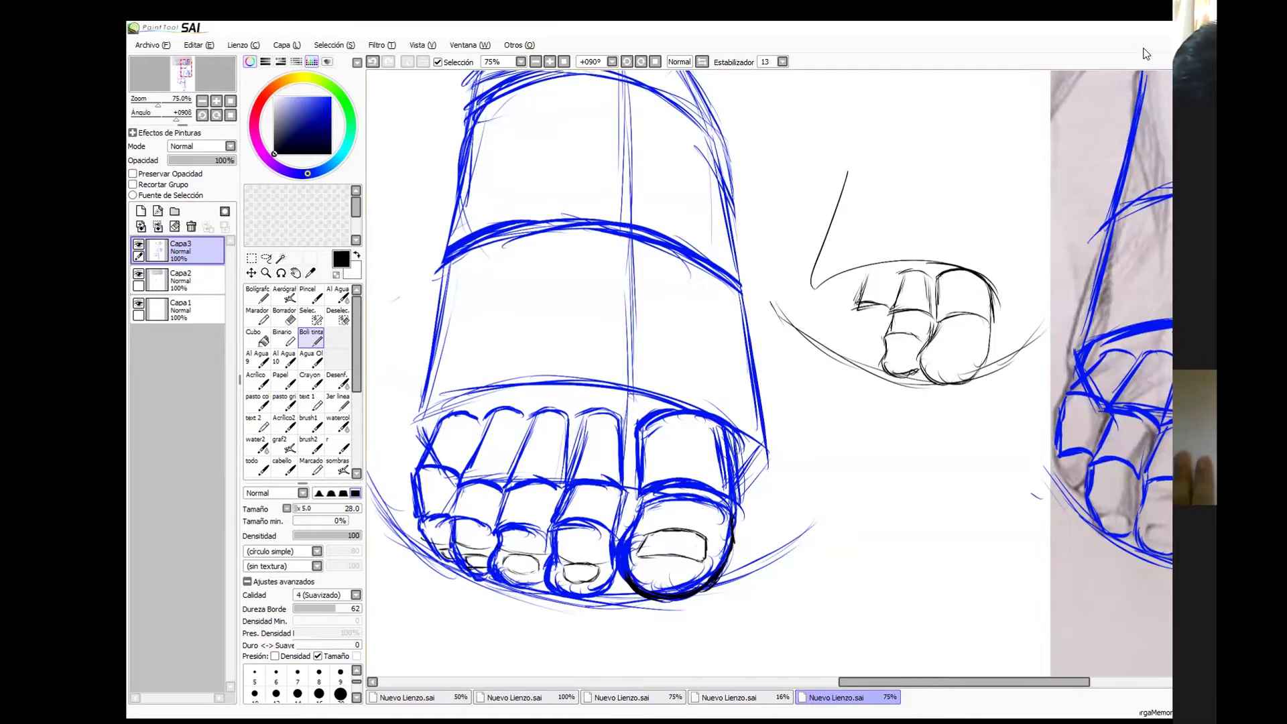
Erase the small black foot beside the front view and the blue construction lines over the reference drawing.
key(ctrl+space)
scroll(884, 265, down, 2)
scroll(883, 266, up, 1)
drag(884, 265, 849, 439)
click(285, 316)
mouse_move(758, 409)
mouse_down()
mouse_move(778, 463)
mouse_move(1033, 425)
mouse_move(958, 302)
mouse_up()
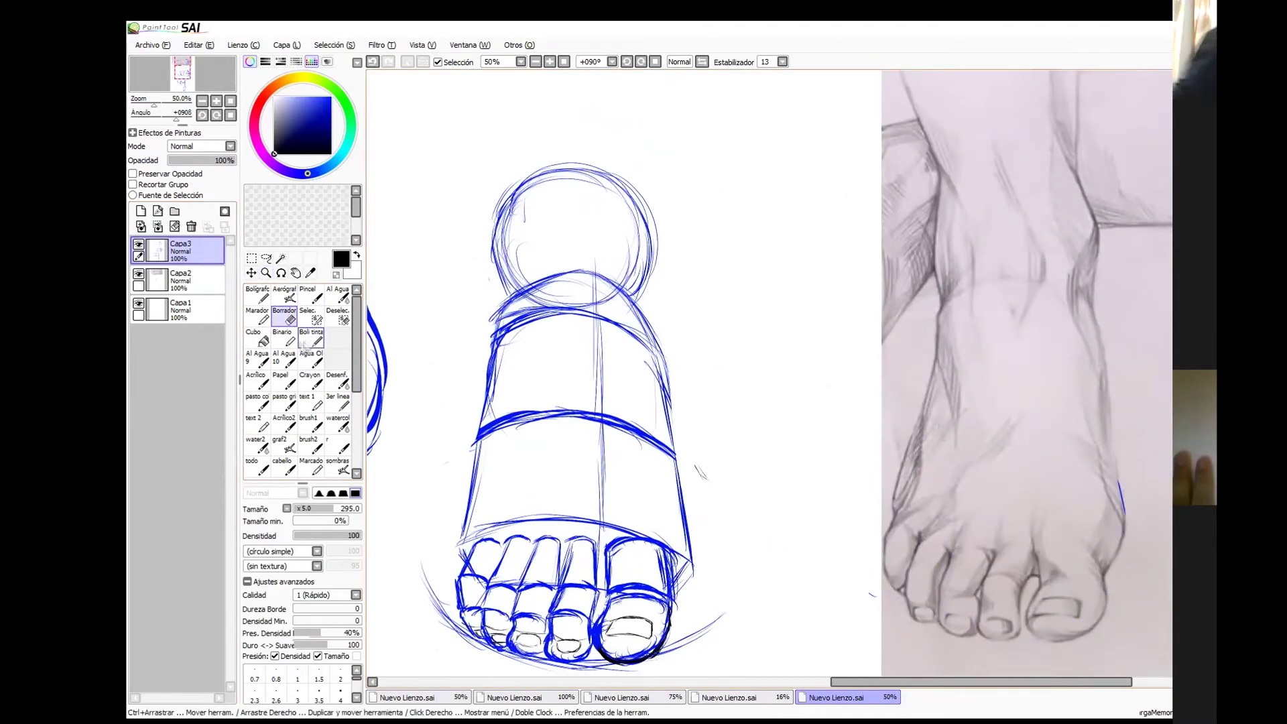
Outline the big-toe side of the front view in black, from the shin past the ankle to the toe base.
click(311, 337)
mouse_move(623, 178)
mouse_down()
mouse_move(616, 137)
mouse_move(658, 253)
mouse_move(643, 376)
mouse_up()
mouse_move(655, 280)
mouse_down()
mouse_move(645, 342)
mouse_move(671, 463)
mouse_up()
drag(667, 402, 697, 577)
drag(673, 489, 690, 587)
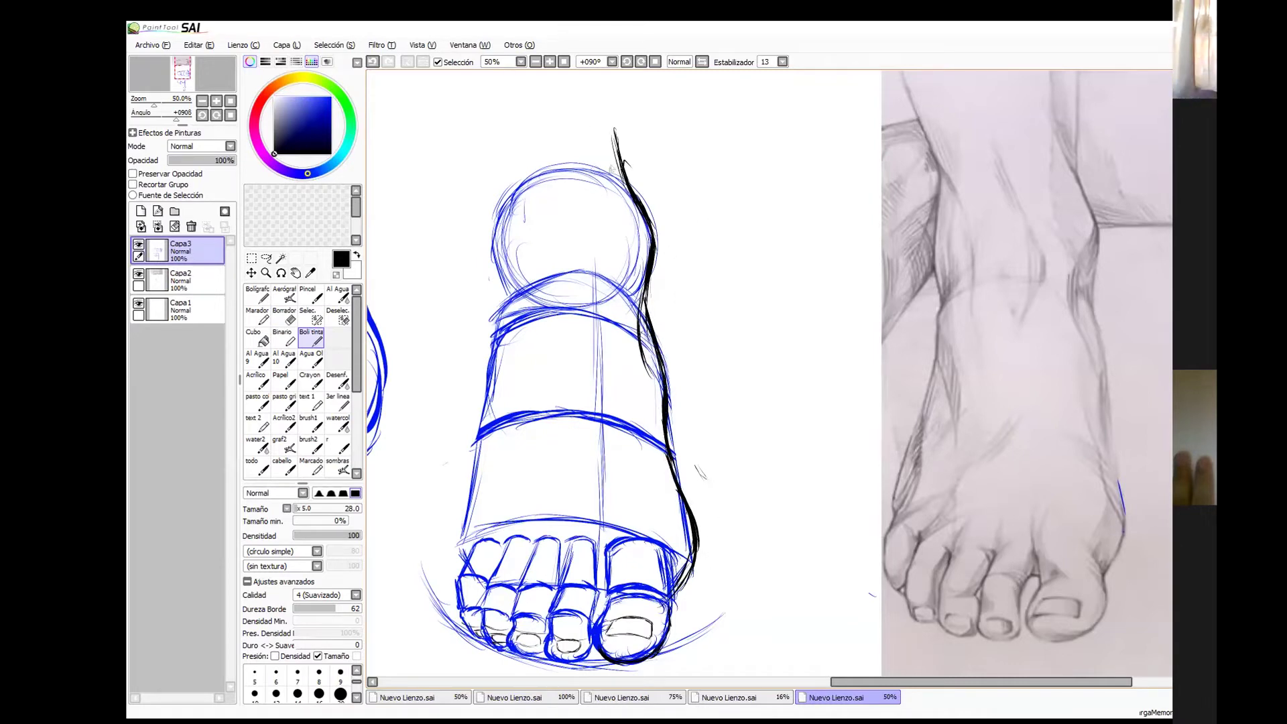
drag(629, 189, 606, 94)
mouse_move(650, 281)
mouse_down()
mouse_move(630, 89)
mouse_move(640, 185)
mouse_up()
Outline the little-toe side of the lower leg and ankle in black, with short overlapping inner contours.
drag(461, 77, 517, 235)
drag(489, 173, 523, 255)
drag(459, 76, 526, 244)
drag(500, 201, 532, 276)
drag(537, 313, 528, 362)
mouse_move(501, 211)
mouse_down()
mouse_move(492, 264)
mouse_move(508, 335)
mouse_up()
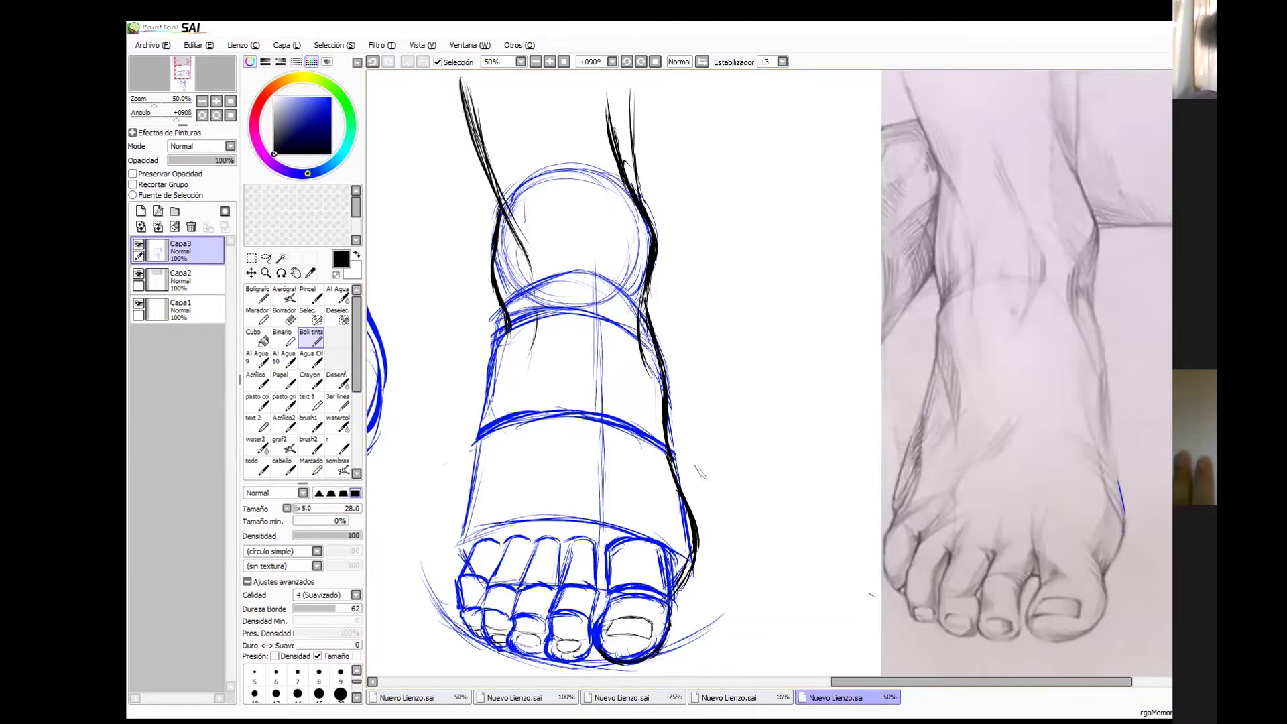
Try a slanted guide line across the ankle bones, undo it, and thicken both ankle contours in black.
drag(424, 328, 761, 201)
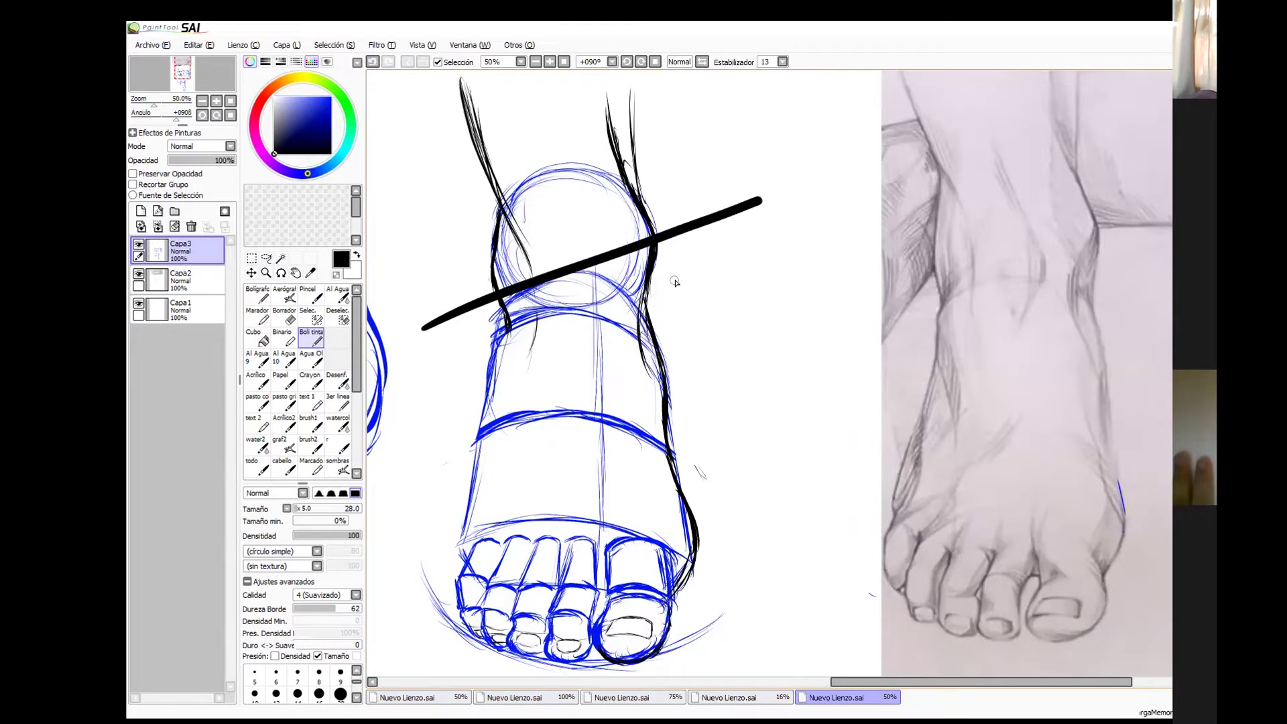
key(ctrl+z)
drag(655, 205, 644, 305)
drag(501, 211, 509, 335)
key(ctrl+z)
mouse_move(497, 244)
mouse_down()
mouse_move(507, 336)
mouse_move(505, 322)
mouse_up()
key(ctrl+z)
key(ctrl+z)
drag(500, 213, 496, 285)
Try horizontal and slanted guide lines across the two ankle bones to compare their heights.
drag(432, 246, 650, 242)
key(ctrl+z)
drag(496, 268, 699, 268)
key(ctrl+z)
drag(438, 341, 651, 232)
key(ctrl+z)
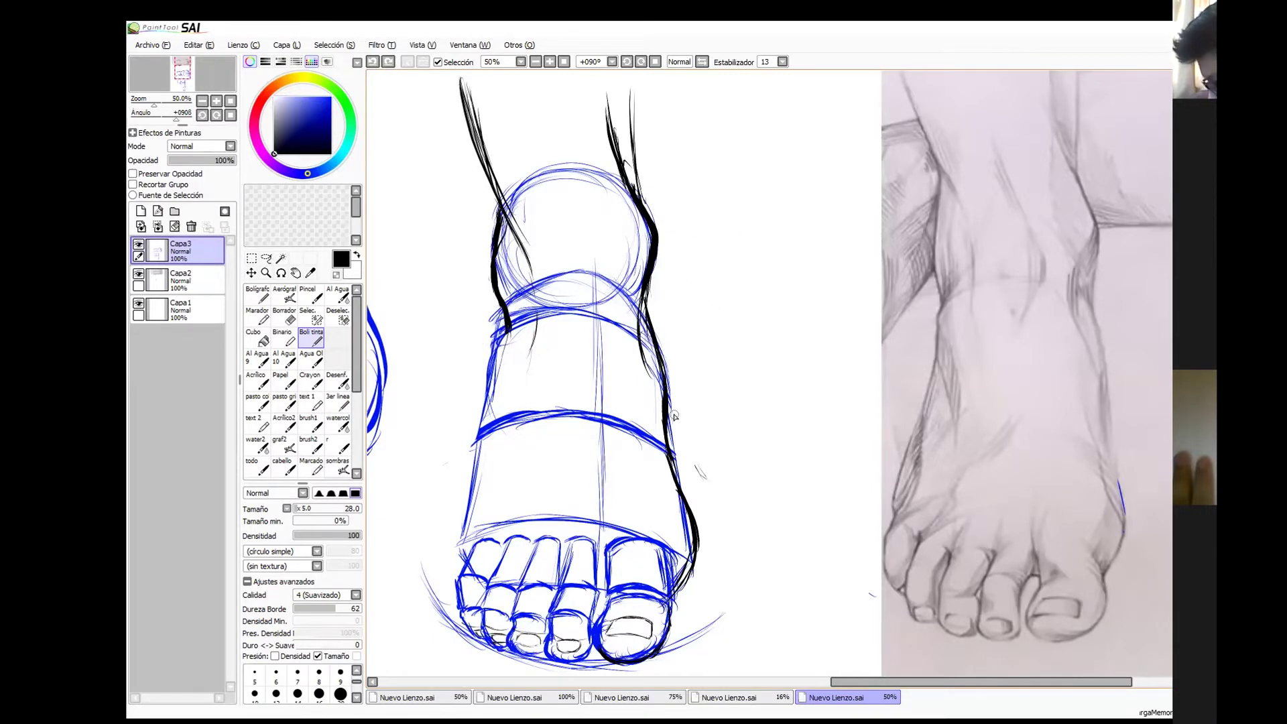
Outline the little-toe side of the foot in black from below the ankle down to the outermost toe.
drag(504, 305, 488, 456)
drag(487, 397, 452, 517)
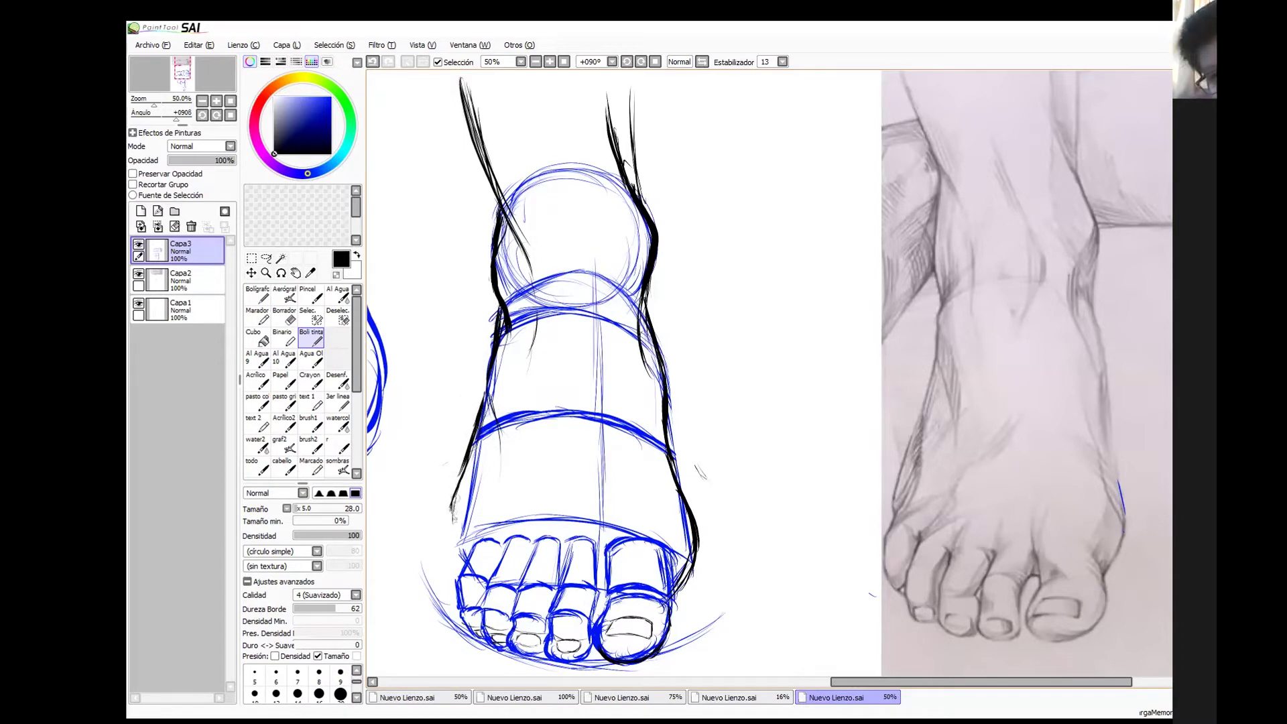
drag(462, 467, 459, 587)
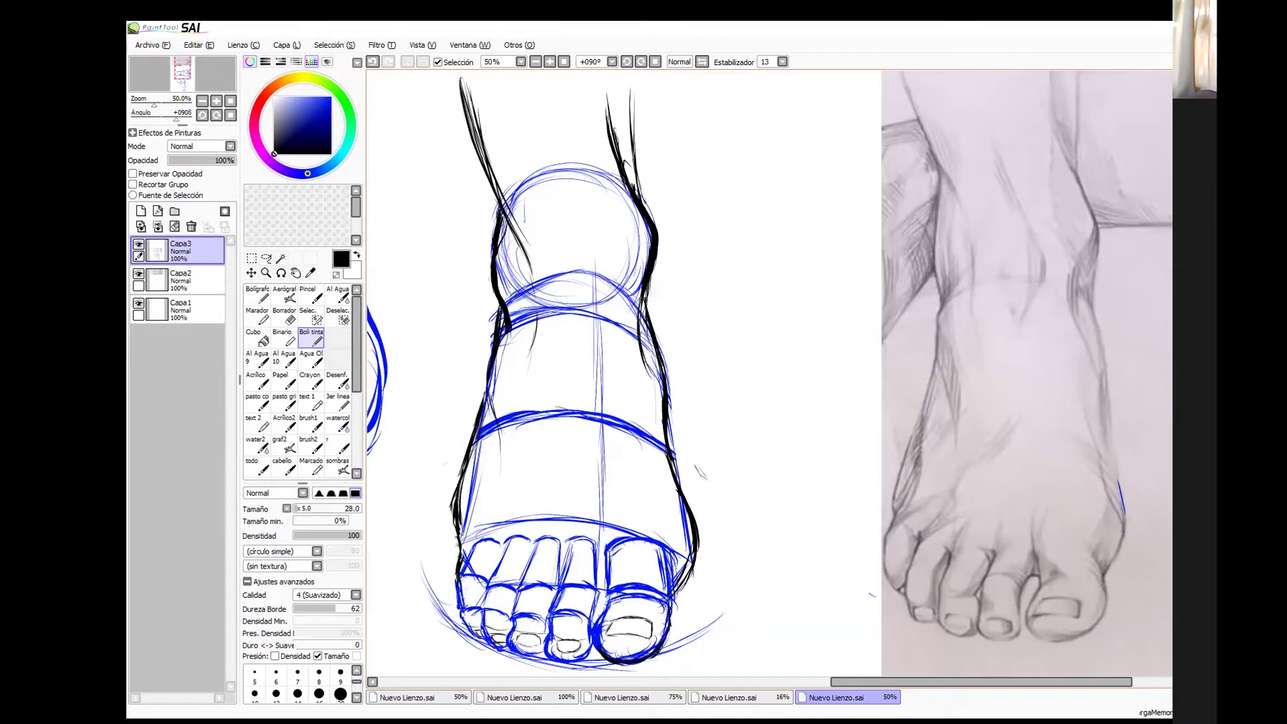
drag(464, 495, 457, 549)
Try tracing the big toe, second toe and an instep mark in black over the reference drawing.
key(e)
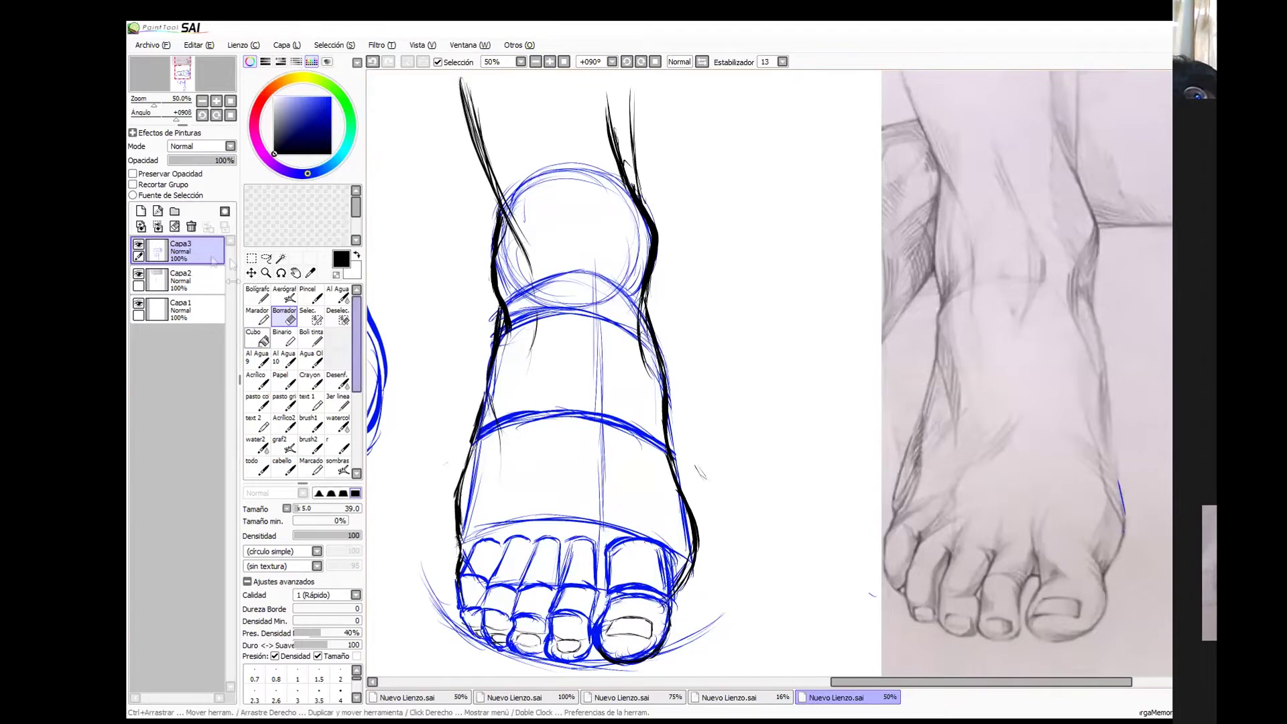
click(311, 336)
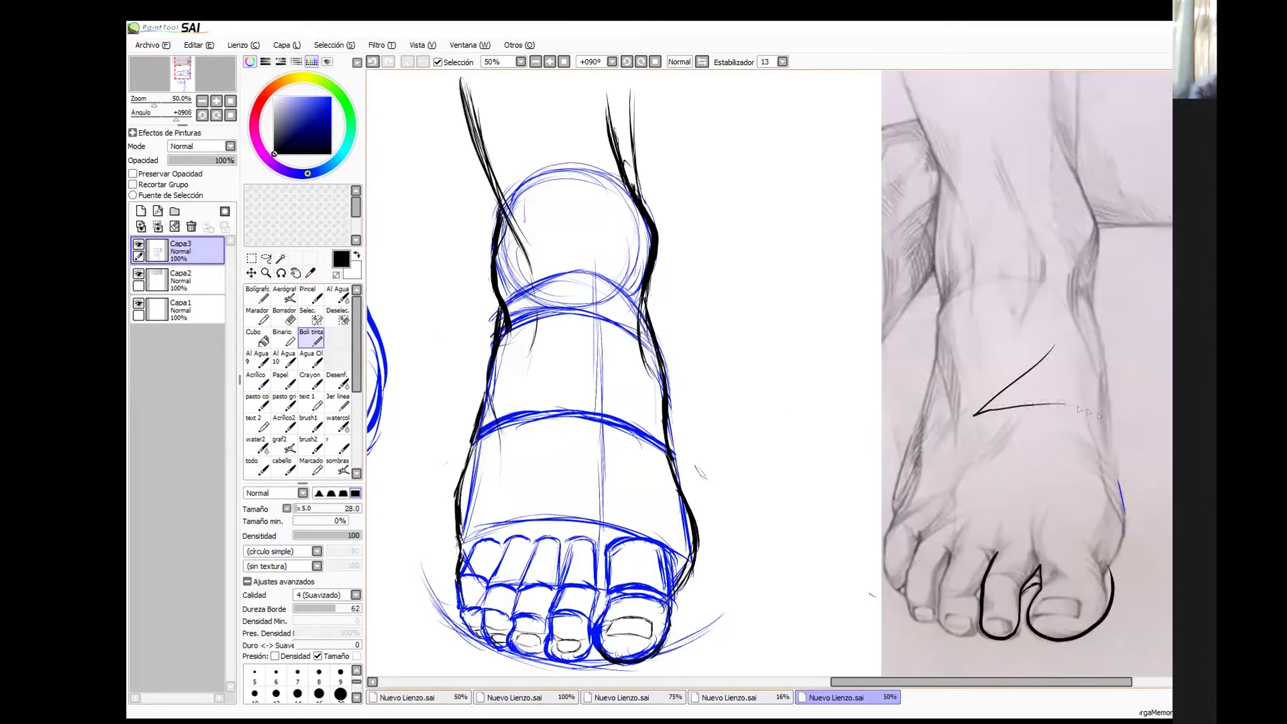
key(ctrl+z)
key(ctrl+z)
key(ctrl+z)
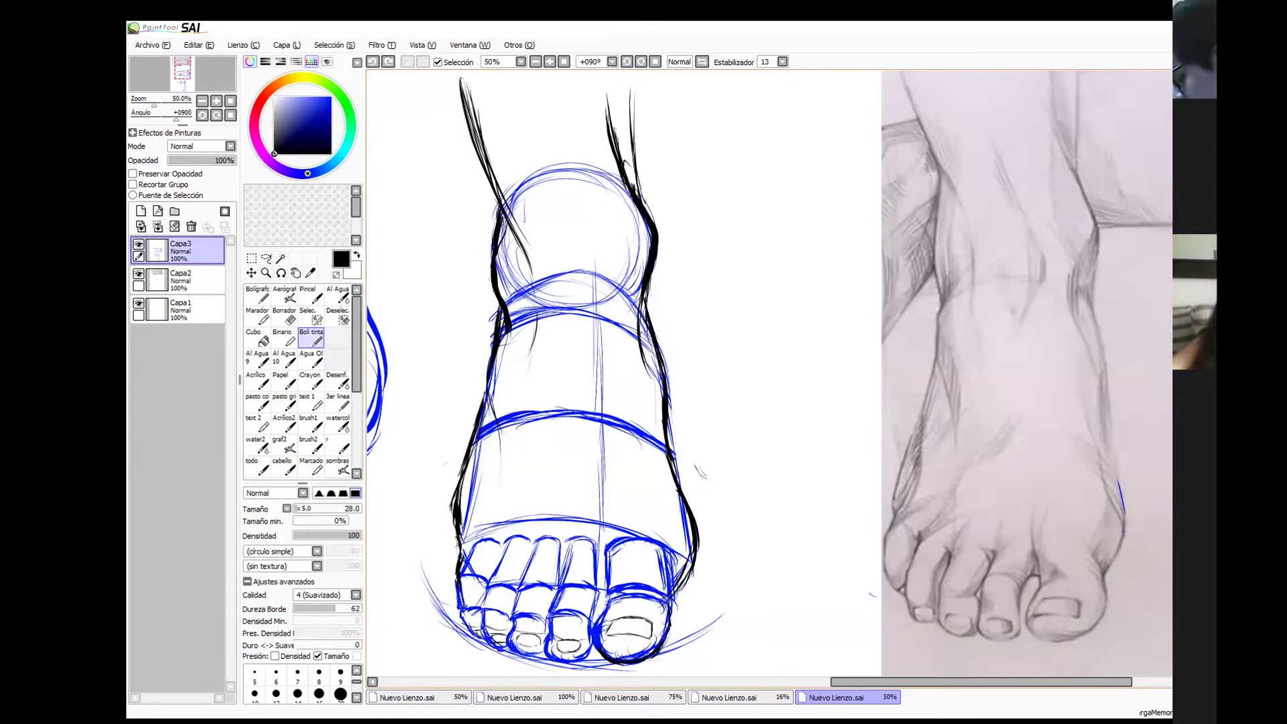
Try a wider contour along the foot's big-toe side and a black line up the middle of the ankle.
drag(658, 303, 701, 557)
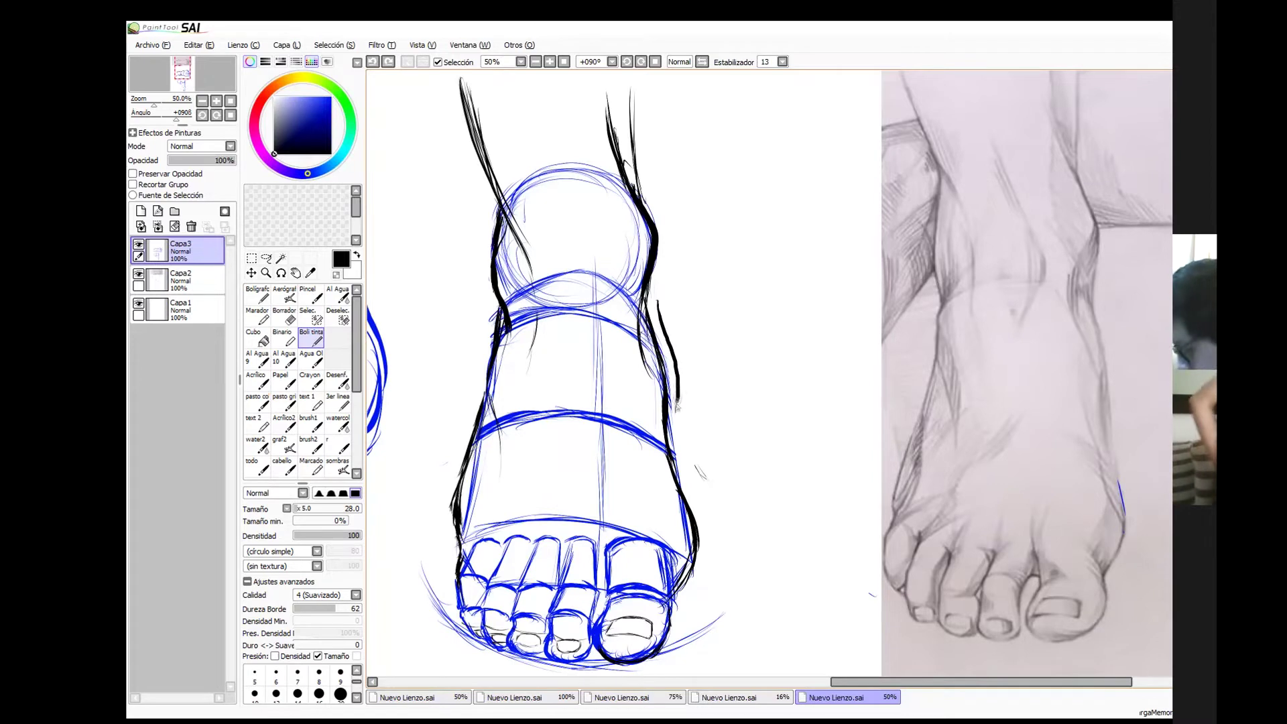
key(ctrl+z)
mouse_move(659, 299)
mouse_down()
mouse_move(711, 541)
mouse_move(691, 592)
mouse_up()
key(ctrl+z)
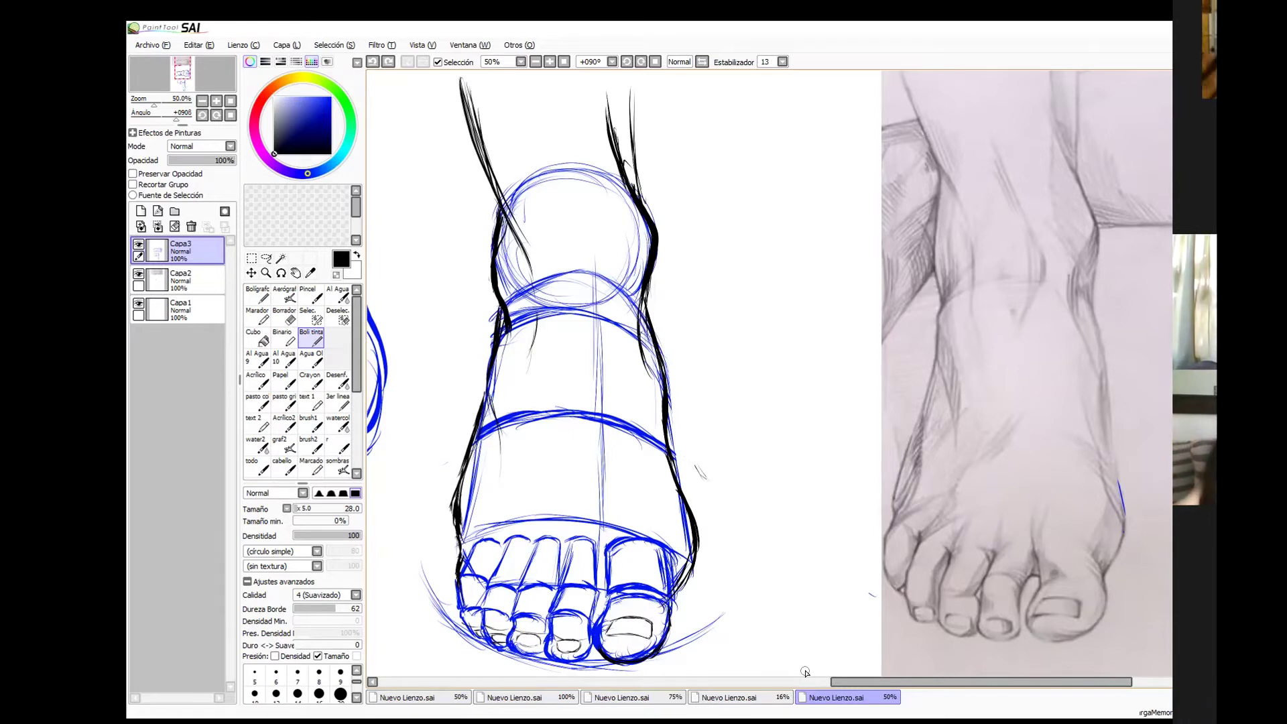
mouse_move(581, 312)
mouse_down()
mouse_move(509, 74)
mouse_move(583, 257)
mouse_move(520, 96)
mouse_up()
key(ctrl+z)
Redraw the shin line on the little-toe side with a wider slant and erase the old strokes.
mouse_move(439, 82)
mouse_down()
mouse_move(509, 221)
mouse_move(465, 82)
mouse_up()
key(e)
mouse_move(531, 126)
mouse_down()
mouse_move(563, 177)
mouse_move(588, 268)
mouse_move(584, 303)
mouse_up()
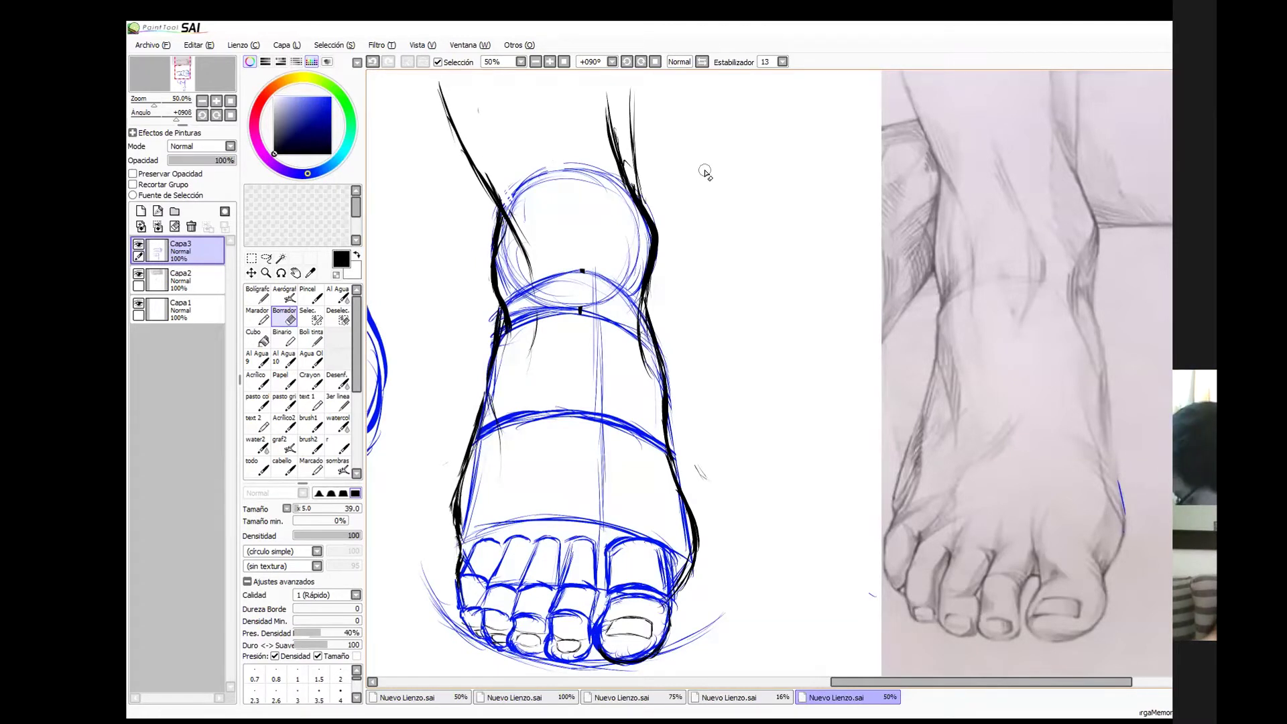
Lower Capa3's opacity to 41% and erase the blue construction circle, bands and centre lines from the ankle and instep.
drag(226, 164, 195, 165)
click(162, 280)
key(bracketright)
mouse_move(637, 315)
mouse_down()
mouse_move(536, 282)
mouse_move(620, 249)
mouse_up()
click(180, 250)
mouse_move(588, 322)
ctrl+alt+mouse_down()
mouse_move(545, 321)
mouse_move(604, 301)
mouse_move(646, 329)
ctrl+alt+mouse_up()
mouse_move(627, 161)
mouse_down()
mouse_move(658, 238)
mouse_move(654, 299)
mouse_up()
key(n)
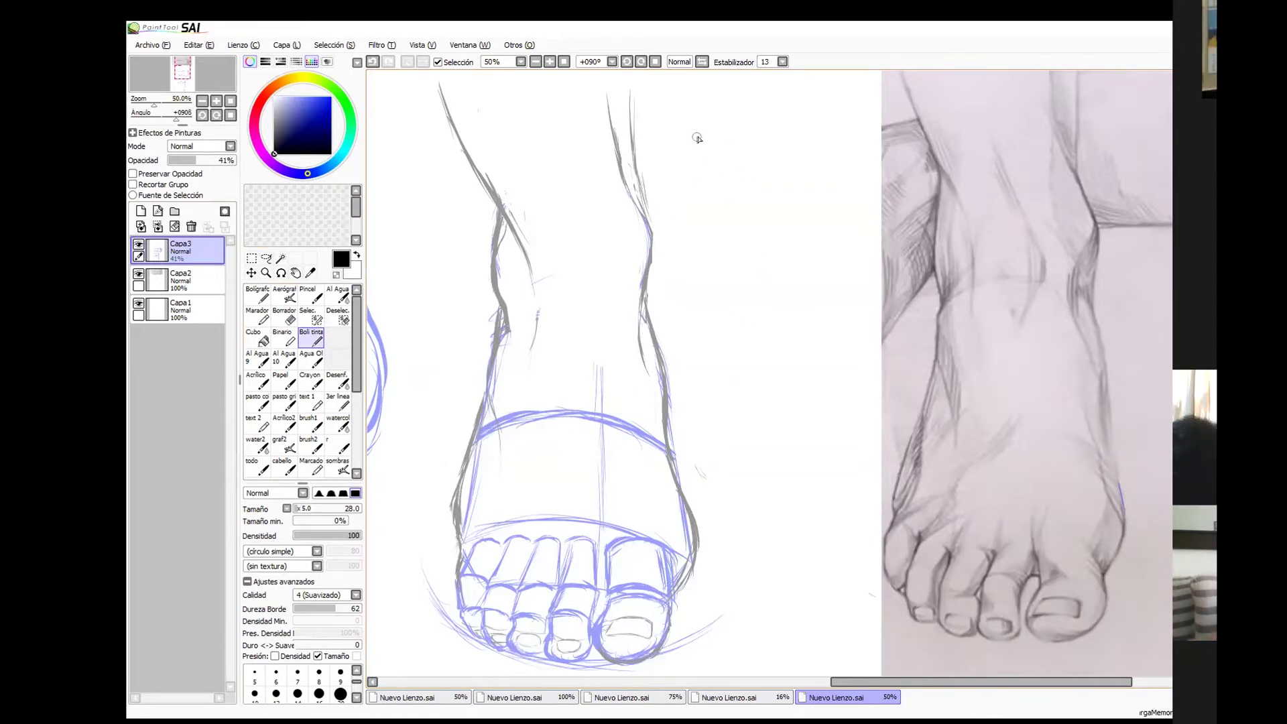
key(e)
mouse_move(526, 410)
mouse_down()
mouse_move(484, 456)
mouse_move(589, 435)
mouse_up()
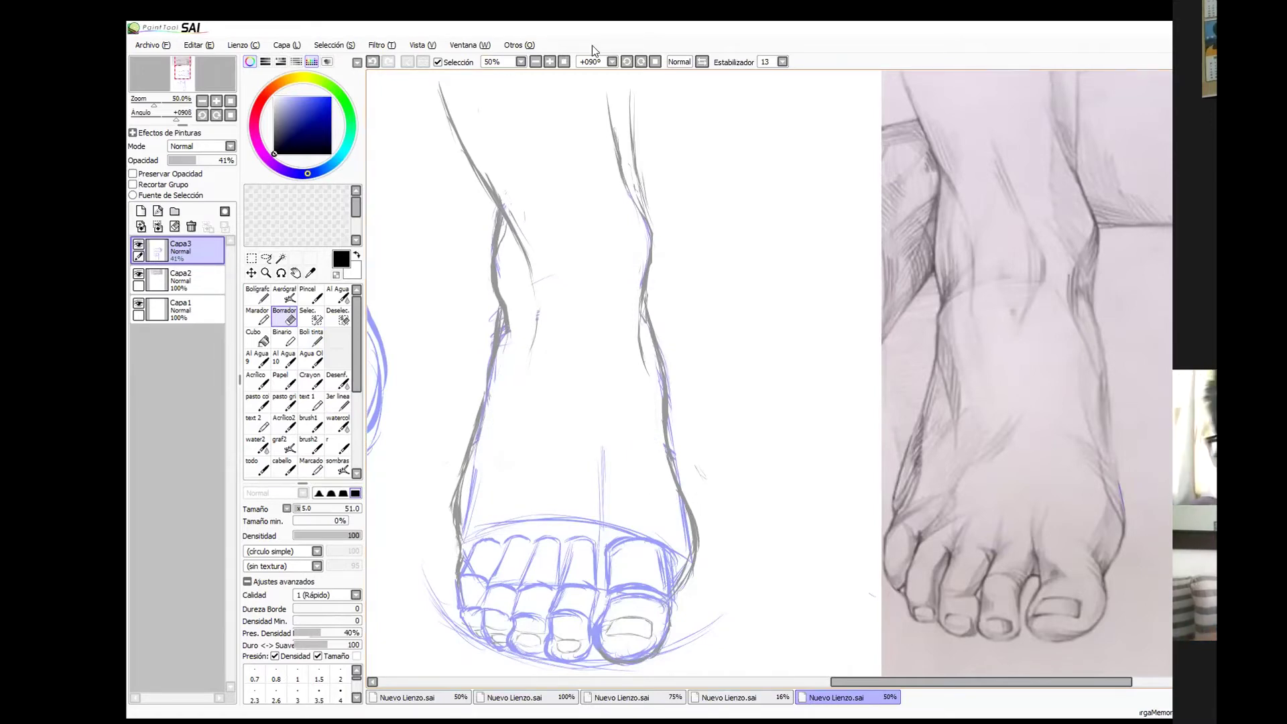
Paste a video-call screenshot, cut out the tile showing a participant's drawing, delete the screenshot layer and paste the crop back.
key(ctrl+v)
key(ctrl+t)
drag(945, 161, 783, 483)
drag(695, 158, 402, 644)
drag(1140, 604, 392, 205)
key(Return)
click(252, 258)
drag(699, 235, 786, 295)
key(ctrl+x)
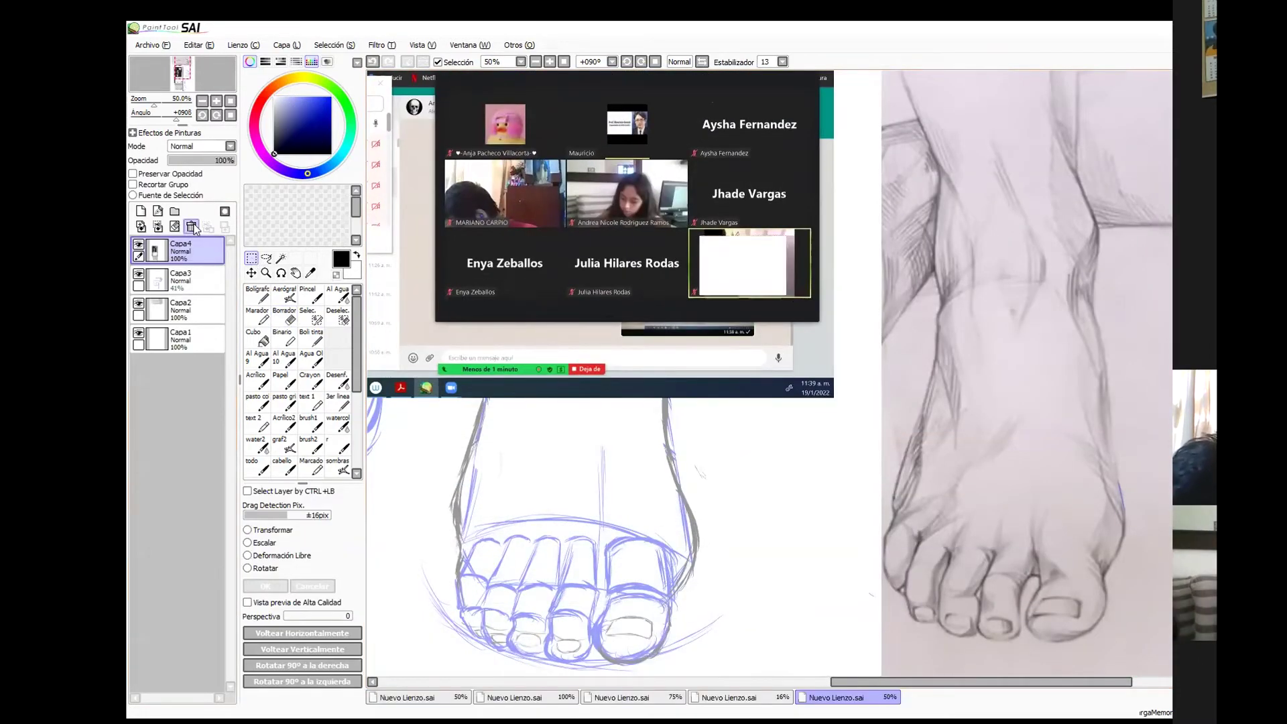
click(191, 227)
key(ctrl+v)
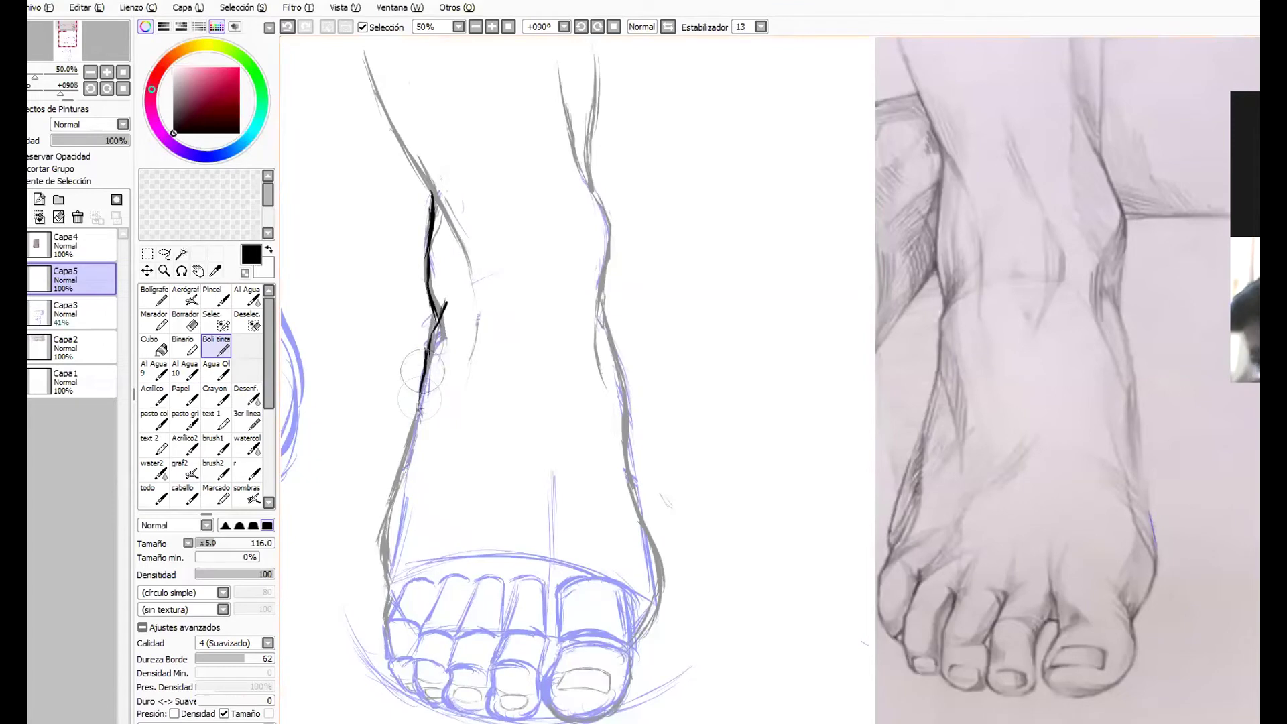
On Capa5, ink clean black contours along both sides of the foot and lower leg over the faded sketch.
drag(422, 410, 448, 481)
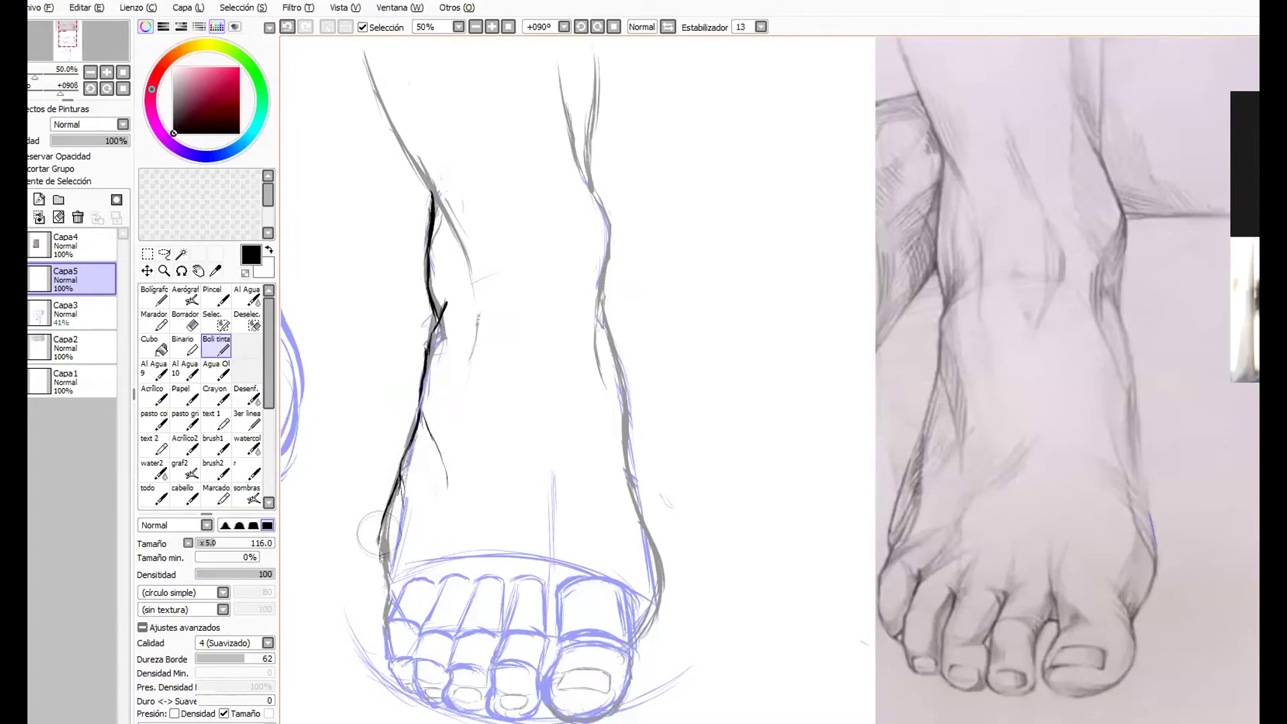
drag(368, 67, 467, 272)
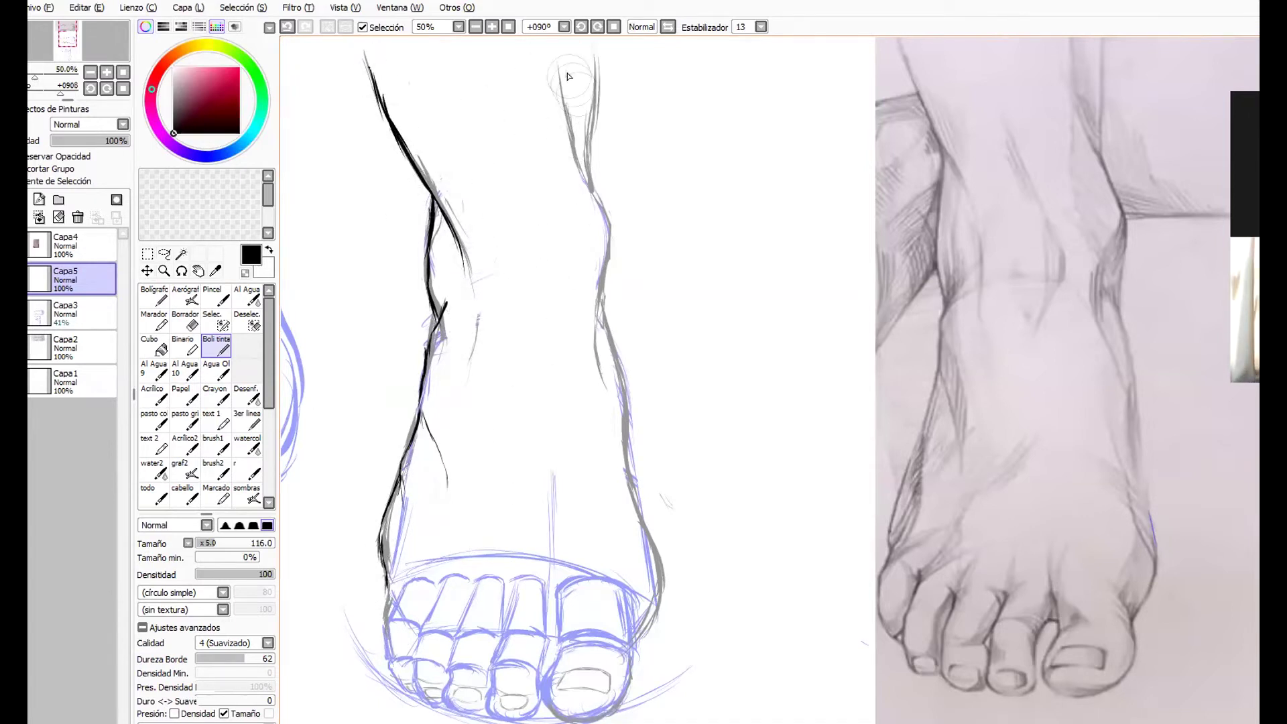
mouse_move(565, 78)
mouse_down()
mouse_move(614, 248)
mouse_move(595, 331)
mouse_move(623, 411)
mouse_up()
drag(475, 297, 461, 387)
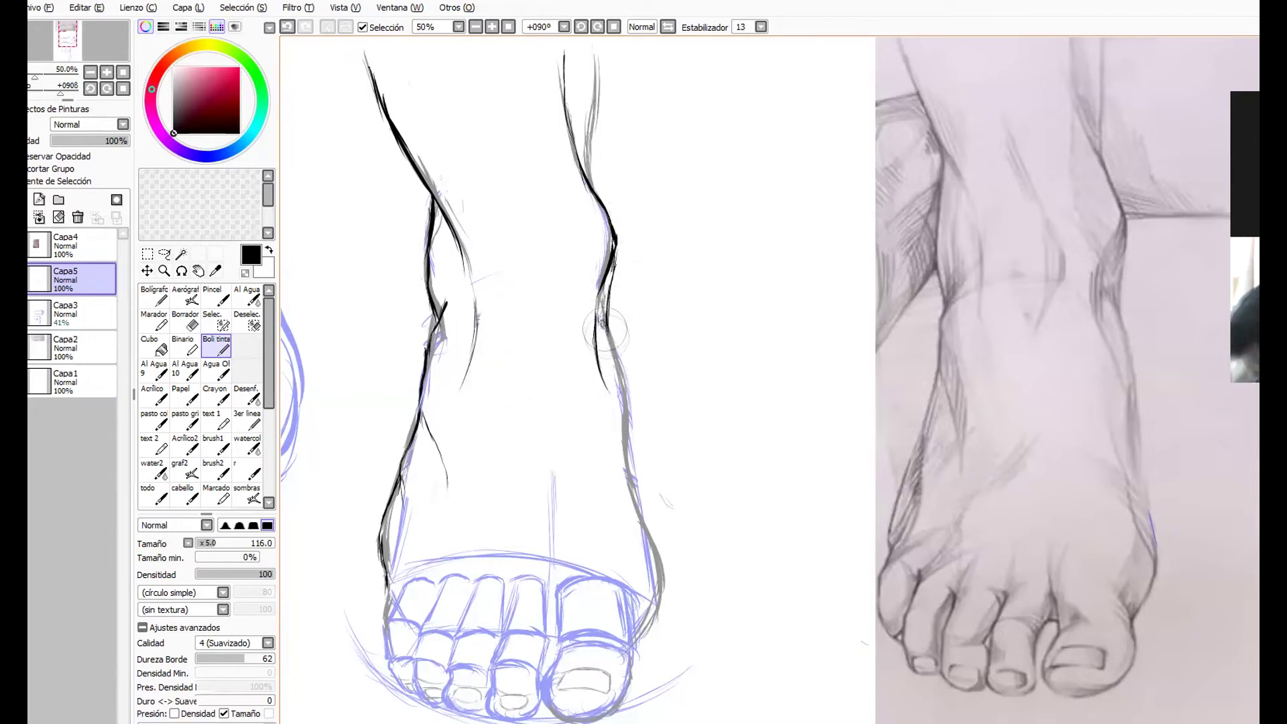
mouse_move(623, 429)
mouse_down()
mouse_move(656, 573)
mouse_move(623, 600)
mouse_move(657, 607)
mouse_move(635, 640)
mouse_up()
Try erasing the faded sketch strokes around the ankle and shin on Capa3.
click(72, 313)
click(185, 320)
mouse_move(433, 396)
mouse_down()
mouse_move(426, 167)
mouse_move(465, 309)
mouse_up()
drag(607, 335, 598, 63)
key(ctrl+z)
key(ctrl+z)
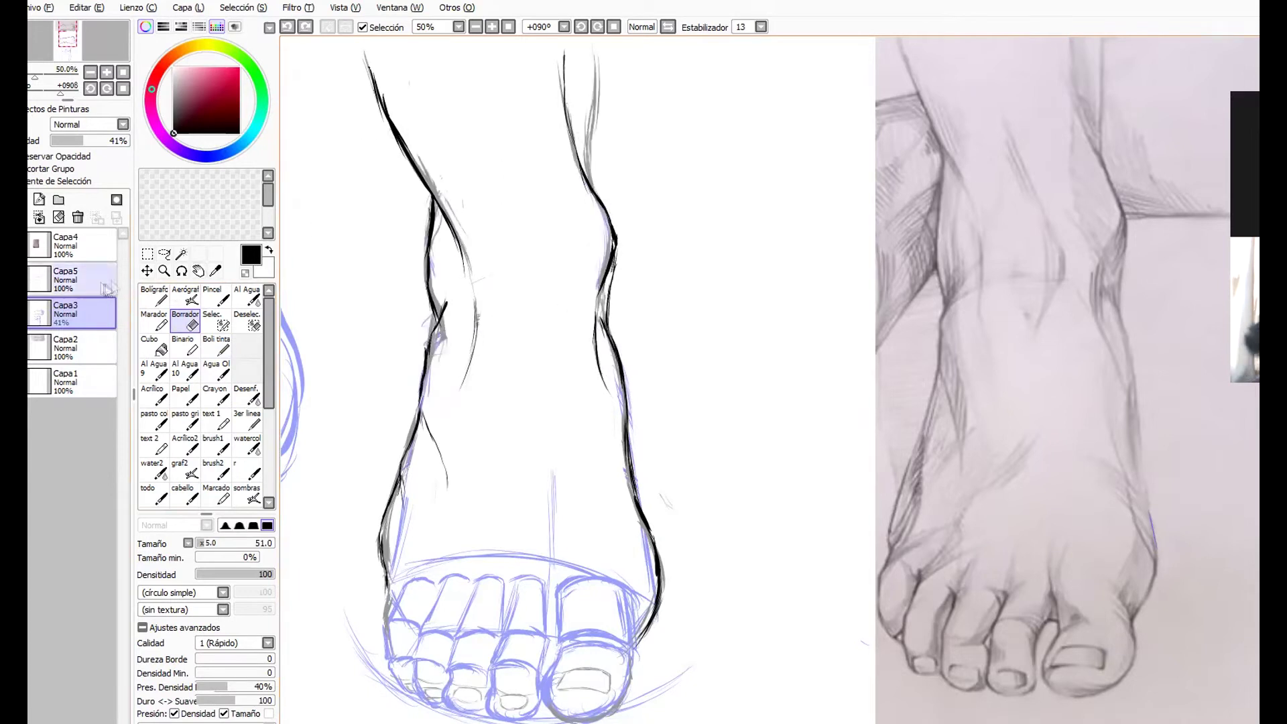
Ink the second shin line above the big-toe-side ankle on Capa5.
click(71, 278)
click(216, 345)
mouse_move(600, 196)
mouse_down()
mouse_move(590, 128)
mouse_move(588, 153)
mouse_up()
key(ctrl+z)
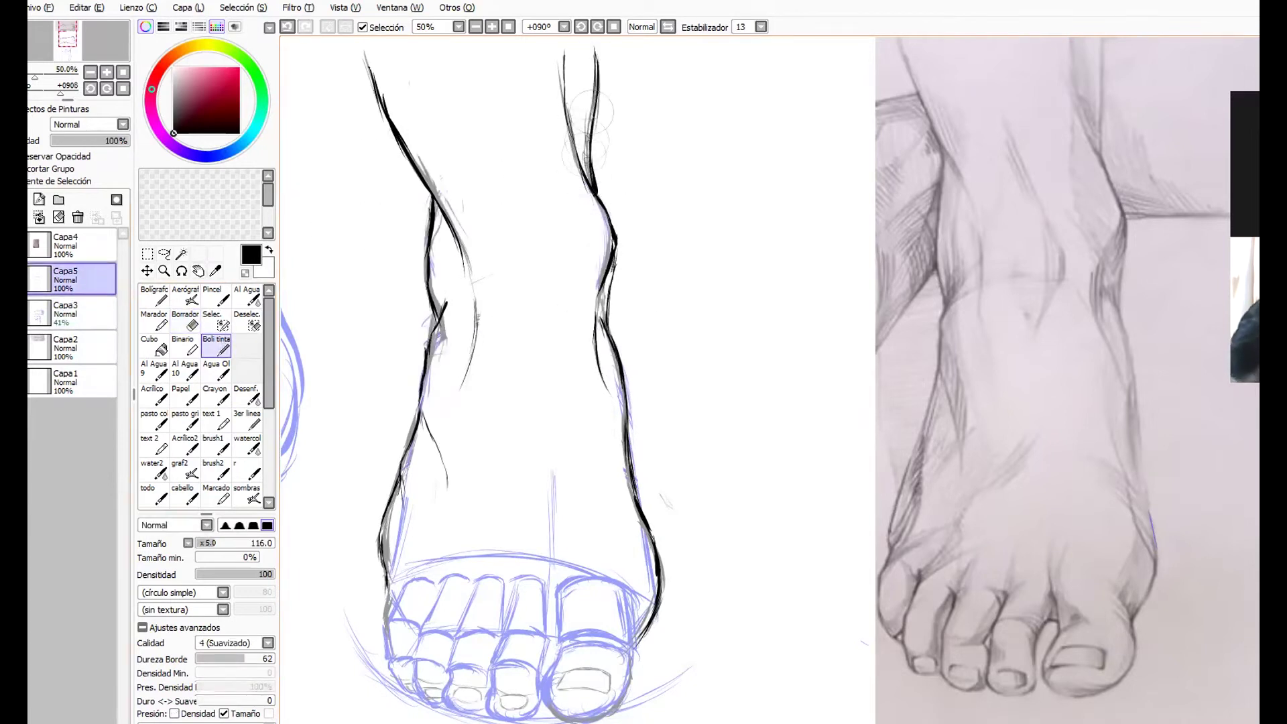
Paste and transform a new meeting screenshot, cut out the participant's foot drawing and delete the leftover screenshot layer.
key(alt+Tab)
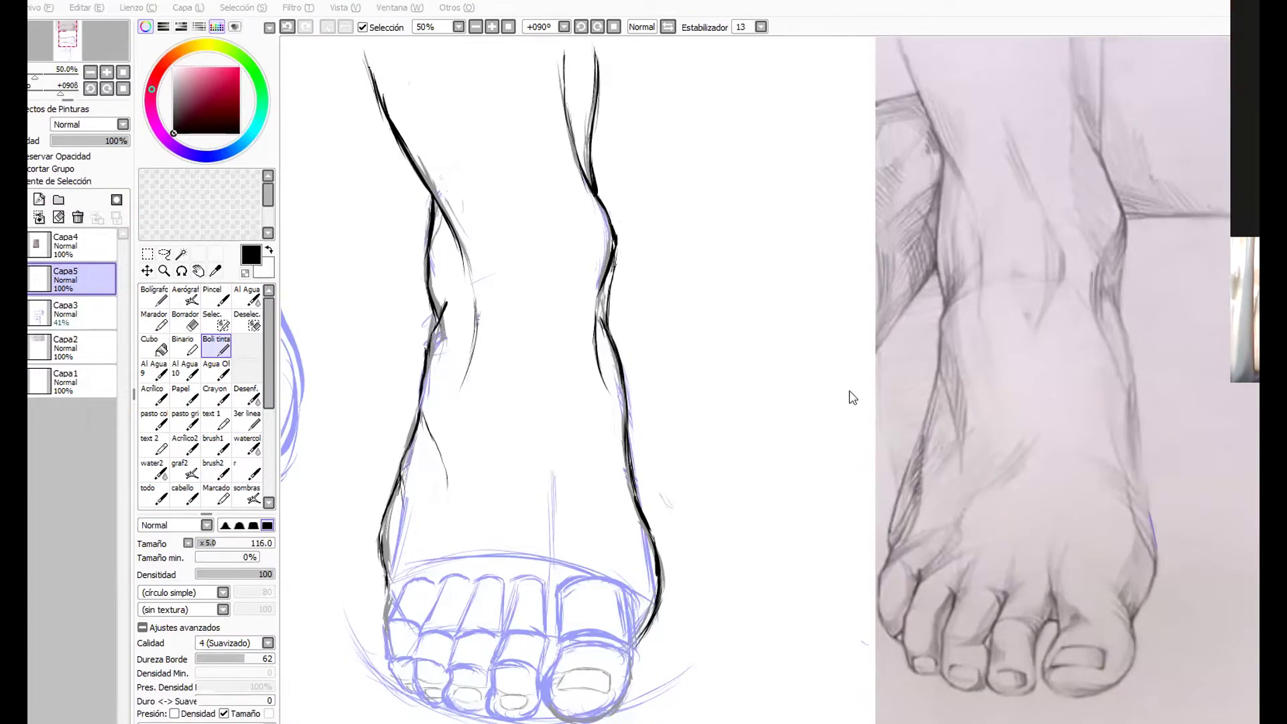
key(ctrl+v)
drag(1008, 204, 982, 519)
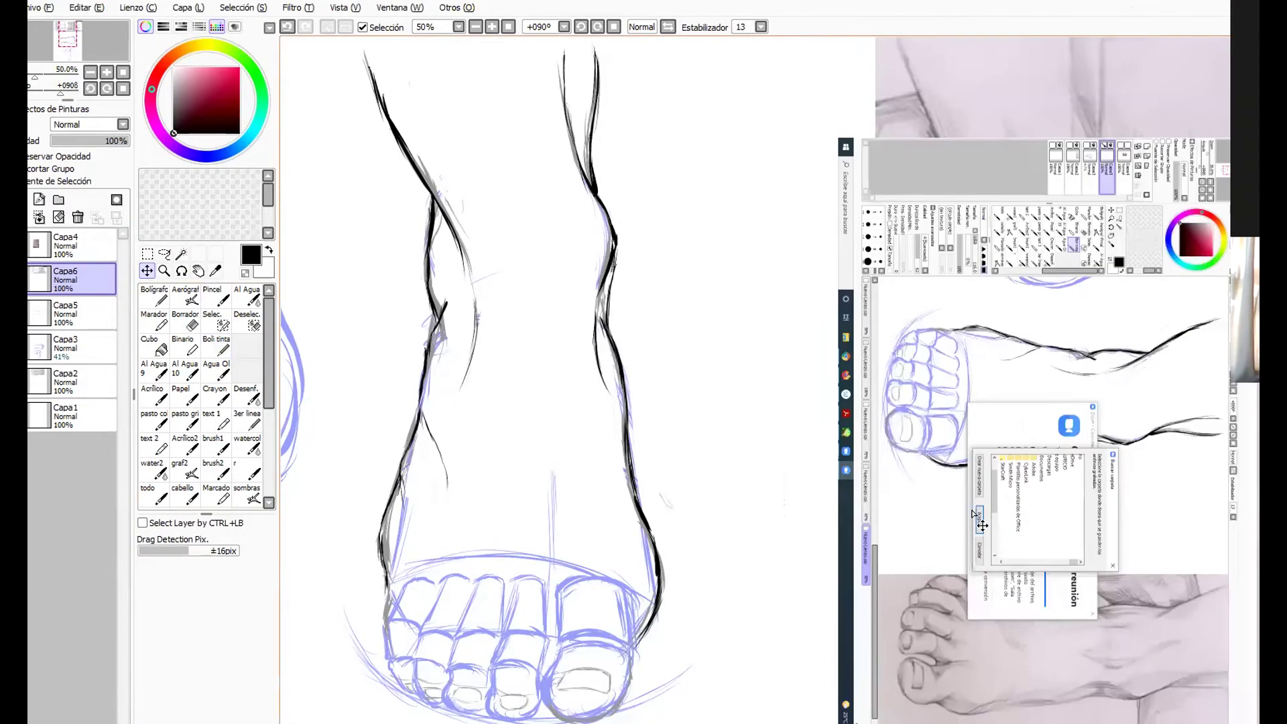
key(ctrl+t)
drag(825, 429, 589, 299)
key(Return)
click(147, 254)
drag(792, 135, 675, 89)
key(ctrl+x)
click(78, 217)
Paste the cropped foot photo and enlarge it between the front view and the reference drawing.
key(ctrl+v)
key(ctrl+t)
drag(710, 141, 886, 281)
key(Return)
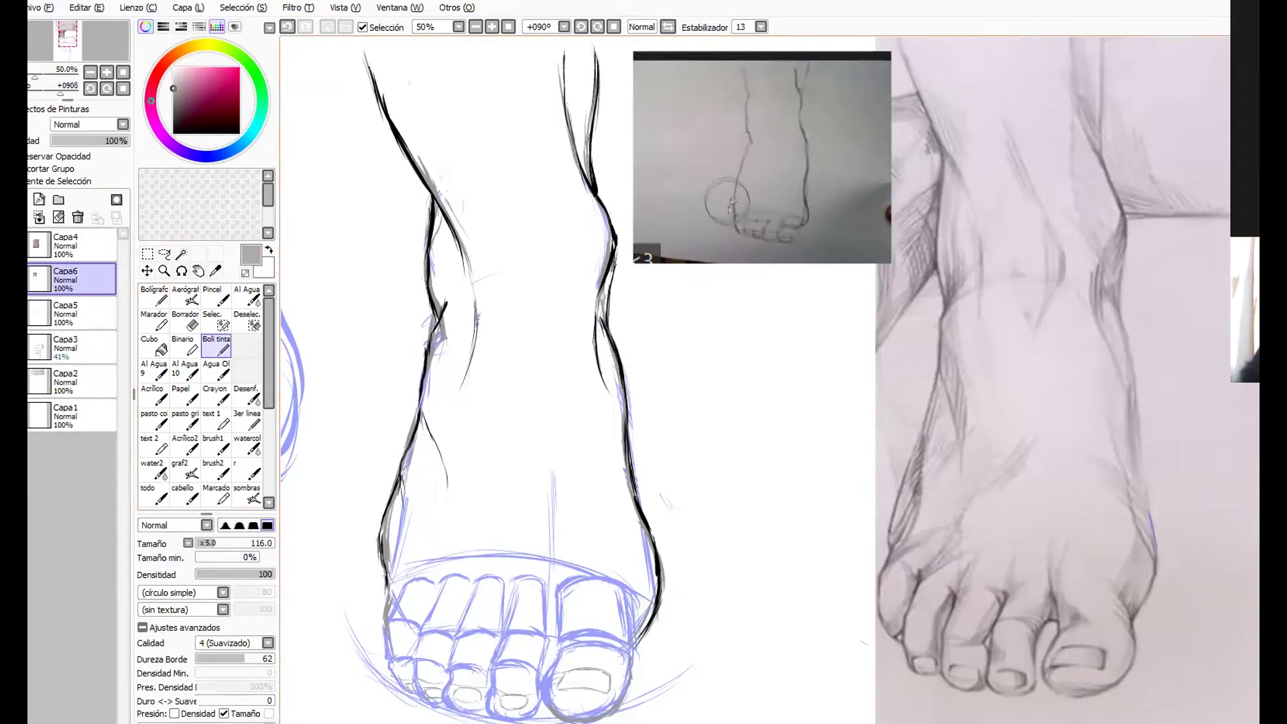
Cover the photographed foot's ankle lines with its background gray and redraw the foot sides, instep arcs and shins in black.
mouse_move(744, 162)
mouse_down()
mouse_move(743, 122)
mouse_move(698, 187)
mouse_up()
click(173, 128)
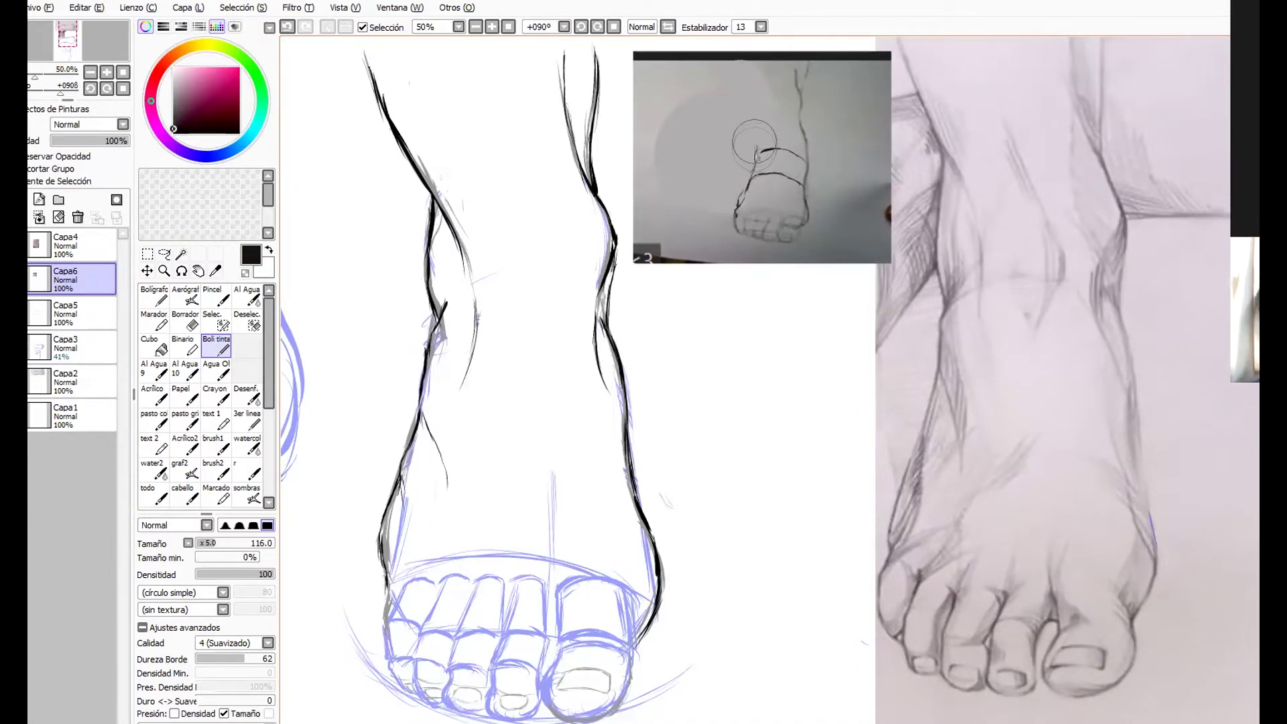
drag(799, 121, 804, 142)
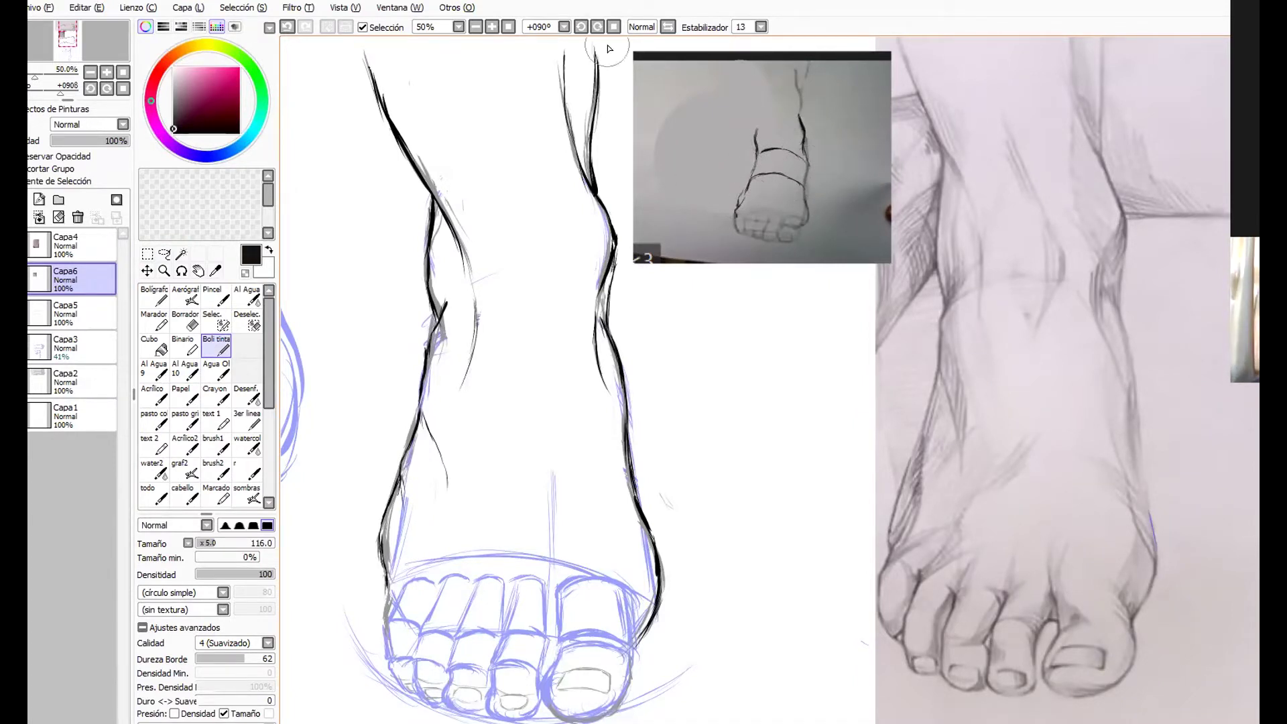
drag(760, 132, 749, 80)
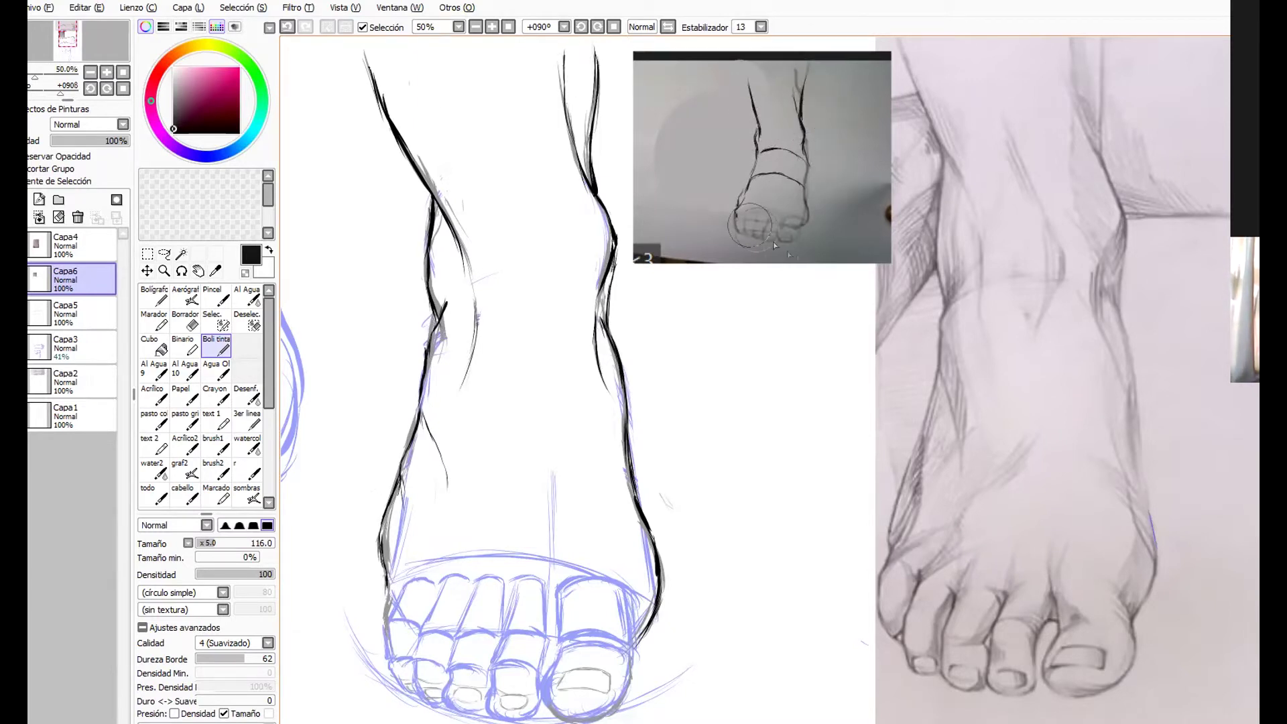
Paint over the photographed foot's toe lines with gray sampled from the paper.
right_click(787, 81)
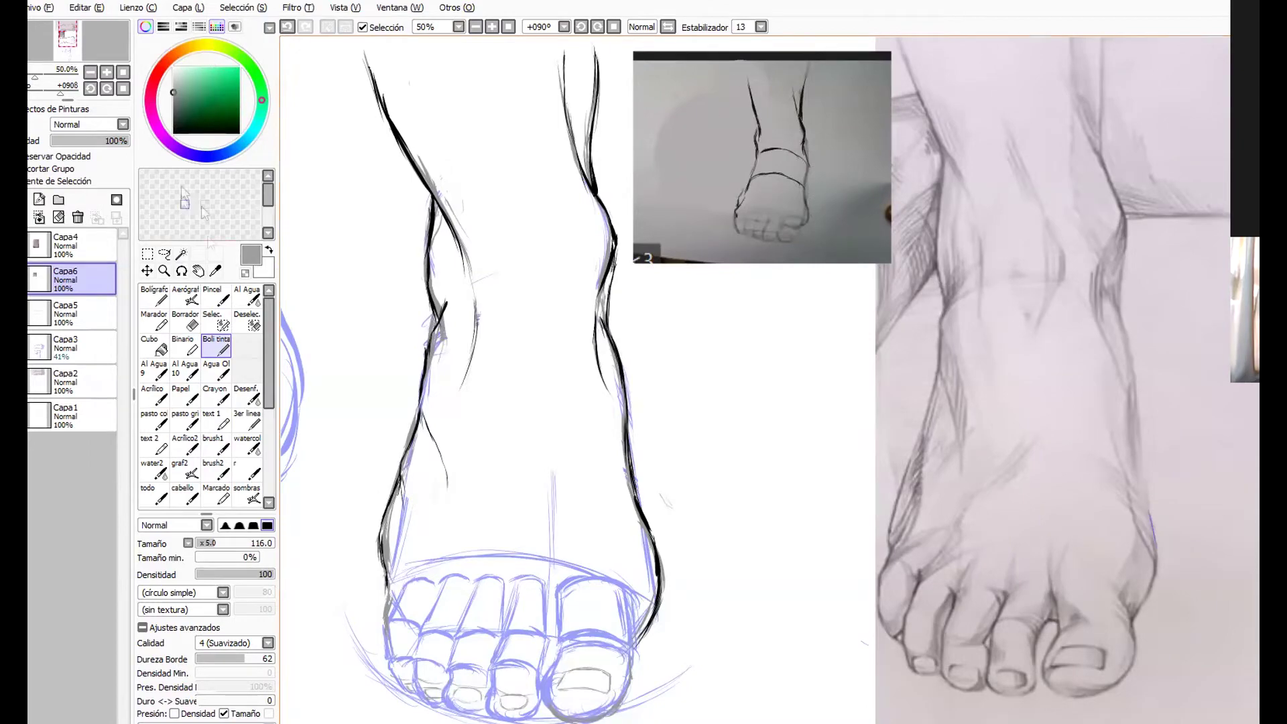
click(164, 270)
drag(657, 57, 925, 247)
drag(819, 423, 845, 294)
click(216, 345)
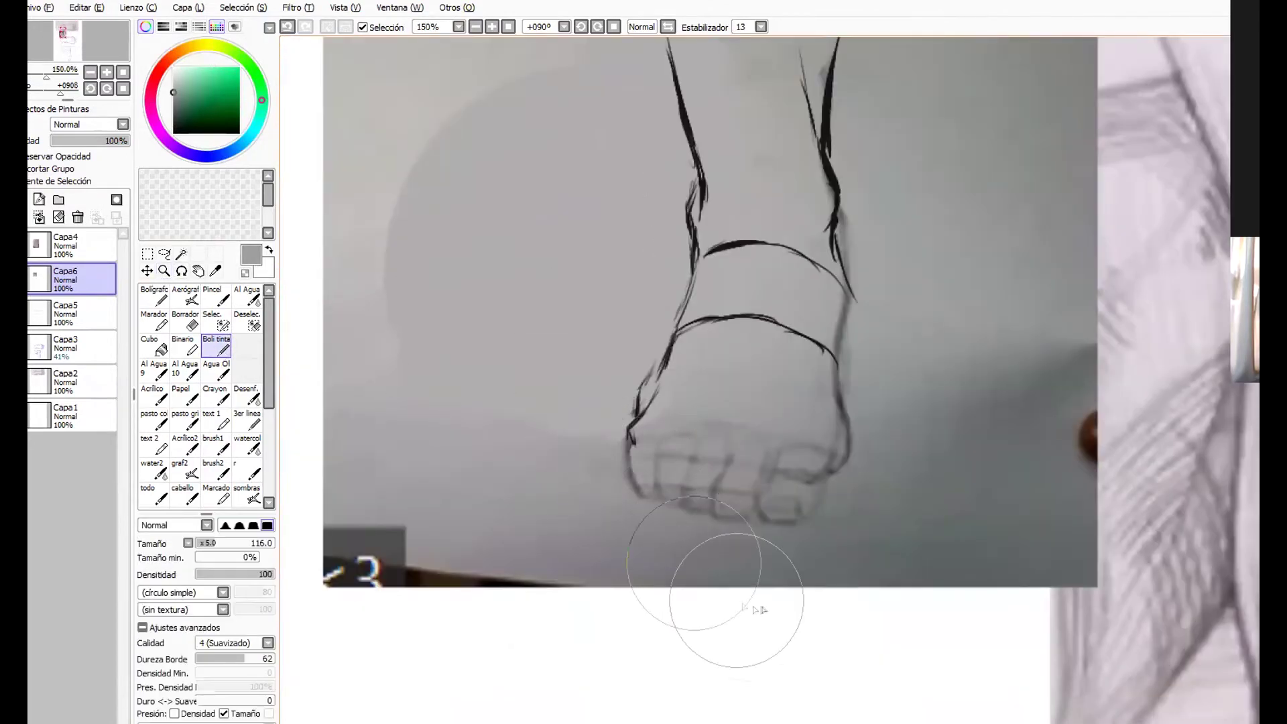
ctrl+alt+click(737, 349)
ctrl+alt+click(737, 348)
ctrl+alt+click(737, 348)
drag(756, 576, 836, 406)
Delete the pasted photo layers Capa4 and Capa6 and return to the ink pen.
shift+click(74, 246)
click(78, 217)
click(216, 345)
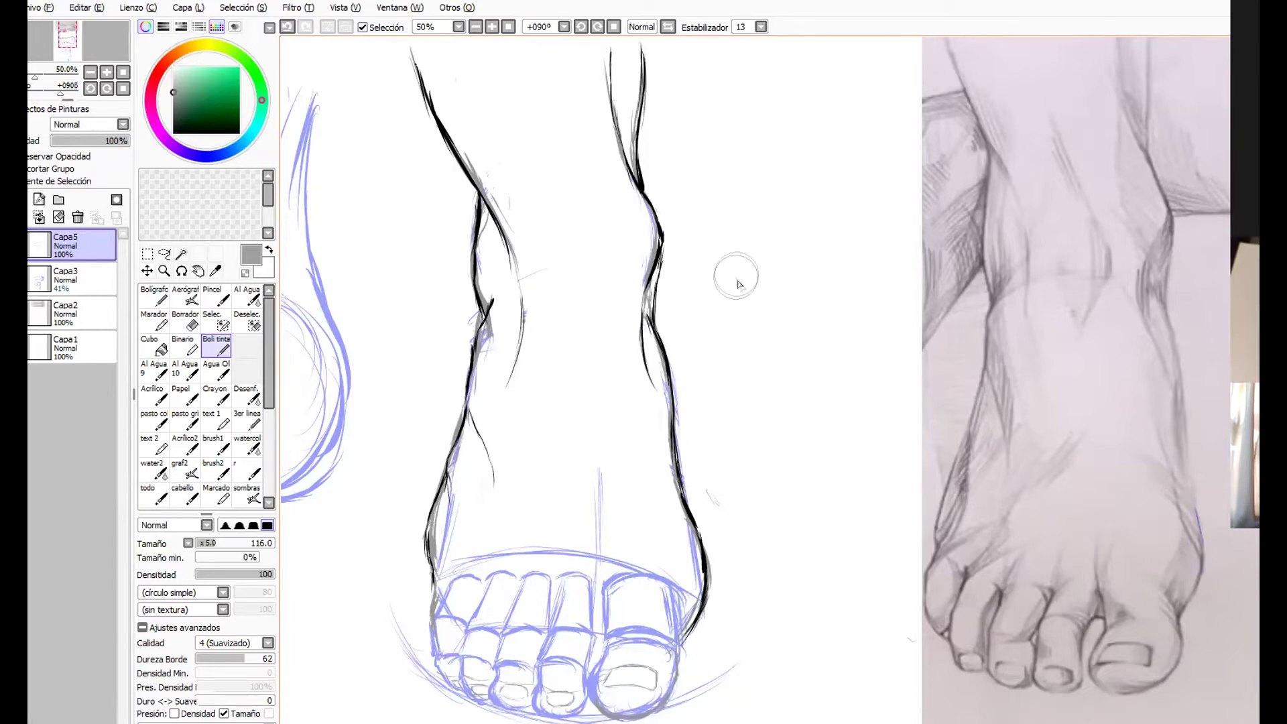
drag(741, 282, 751, 209)
drag(807, 110, 876, 175)
drag(692, 104, 721, 200)
drag(807, 72, 831, 198)
key(ctrl+z)
key(ctrl+z)
key(ctrl+z)
key(ctrl+z)
mouse_move(735, 170)
mouse_down()
mouse_move(761, 291)
mouse_move(736, 233)
mouse_move(736, 171)
mouse_up()
drag(684, 91, 749, 227)
drag(853, 64, 864, 202)
mouse_move(852, 123)
mouse_down()
mouse_move(871, 182)
mouse_move(863, 291)
mouse_up()
drag(738, 200, 769, 328)
key(ctrl+z)
key(ctrl+z)
key(ctrl+z)
key(ctrl+z)
key(ctrl+z)
key(ctrl+z)
key(ctrl+z)
key(ctrl+z)
key(ctrl+z)
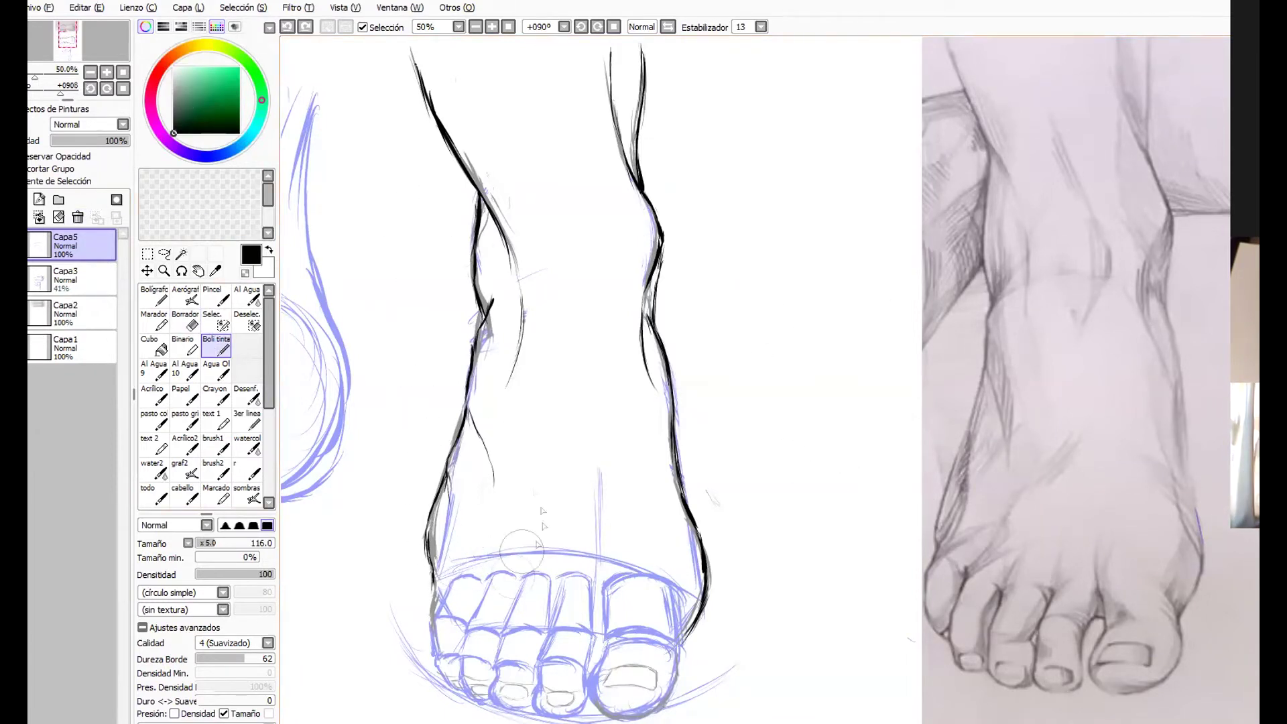
Ink the little toe's outer contour, its dividing line and the tip of the fourth toe in black.
mouse_move(432, 595)
mouse_down()
mouse_move(431, 567)
mouse_move(426, 610)
mouse_up()
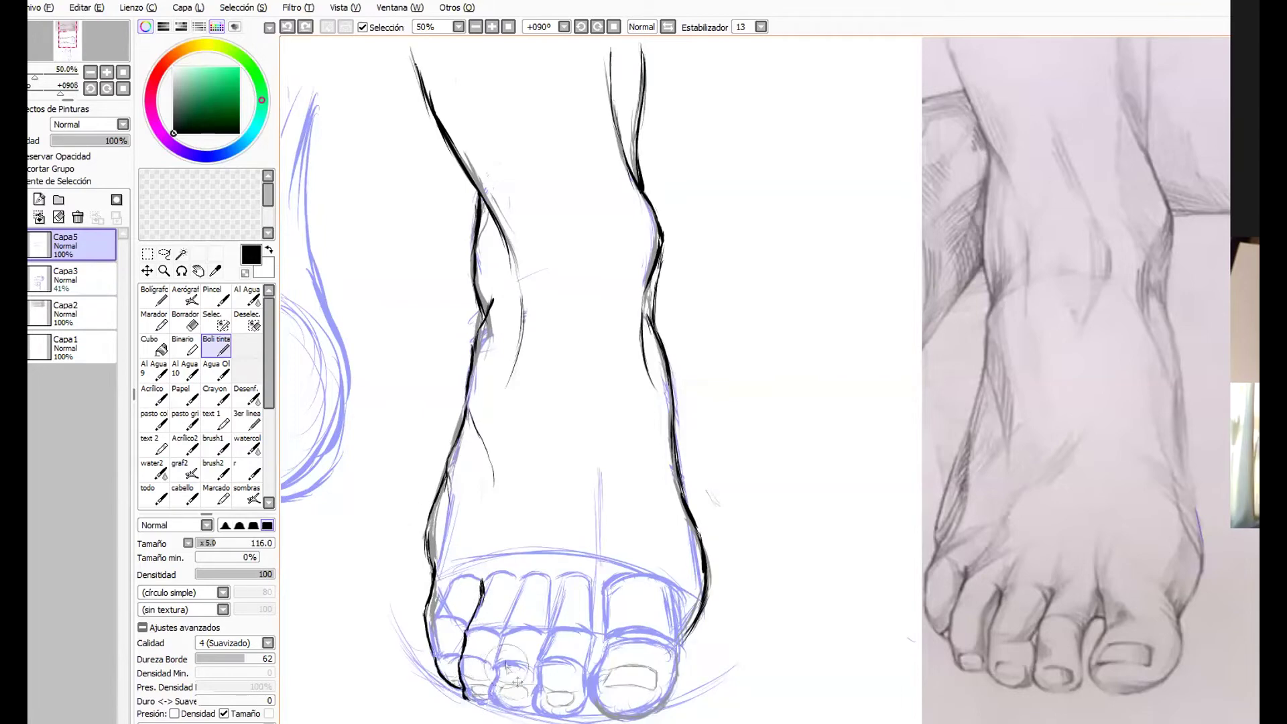
key(ctrl+space)
click(710, 536)
drag(744, 295, 730, 354)
mouse_move(389, 640)
mouse_down()
mouse_move(372, 670)
mouse_move(406, 670)
mouse_up()
key(ctrl+z)
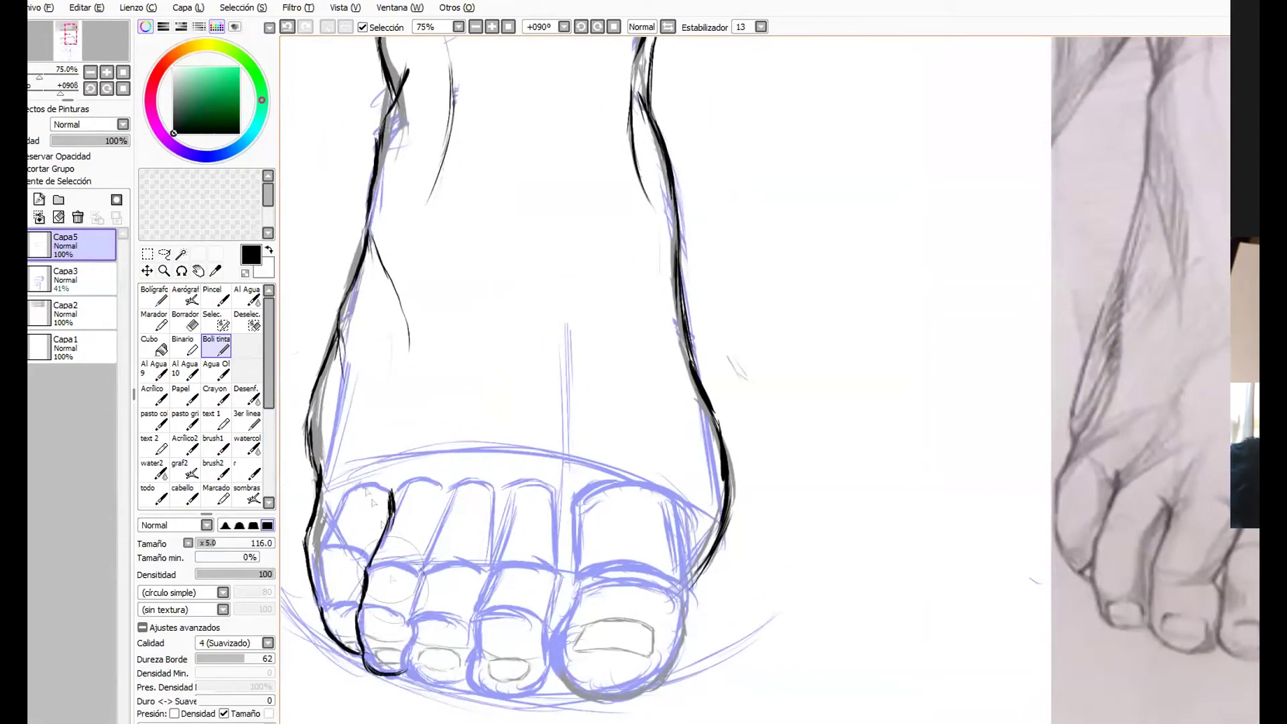
Ink the outlines of the third and second toes and start the contour where they meet the big toe.
mouse_move(449, 492)
mouse_down()
mouse_move(404, 663)
mouse_move(430, 683)
mouse_move(467, 684)
mouse_up()
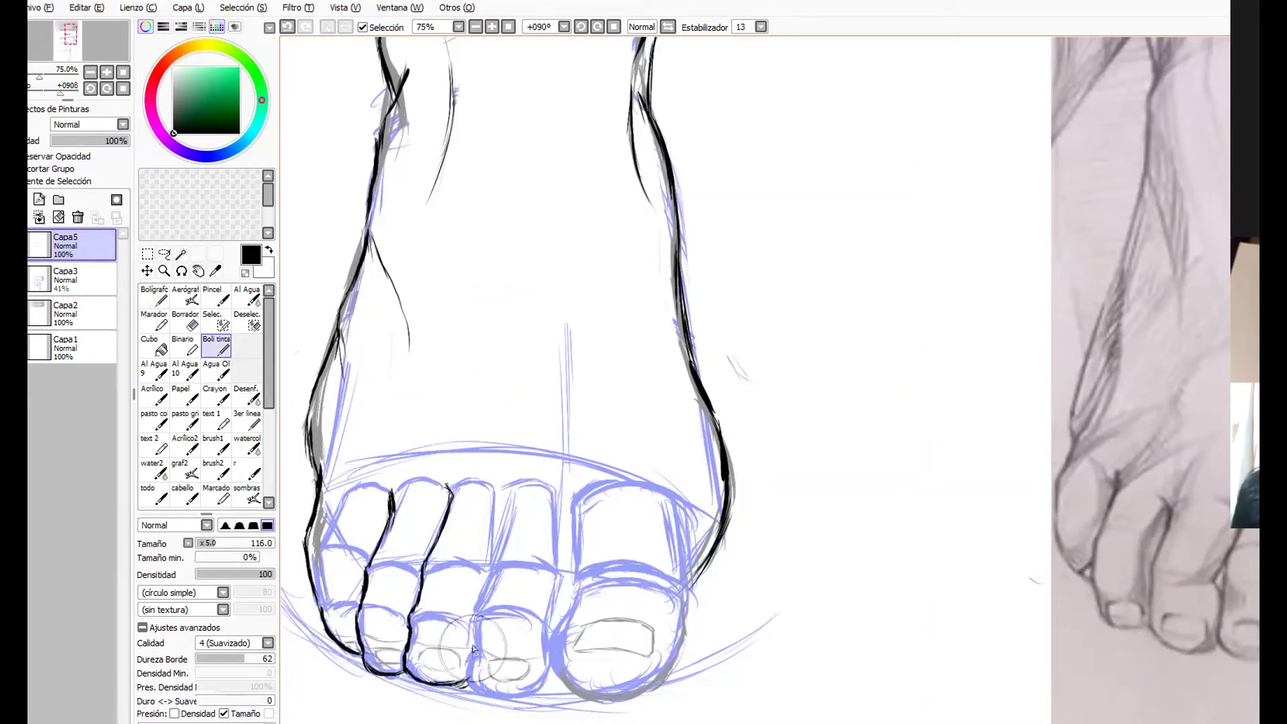
drag(472, 625, 478, 607)
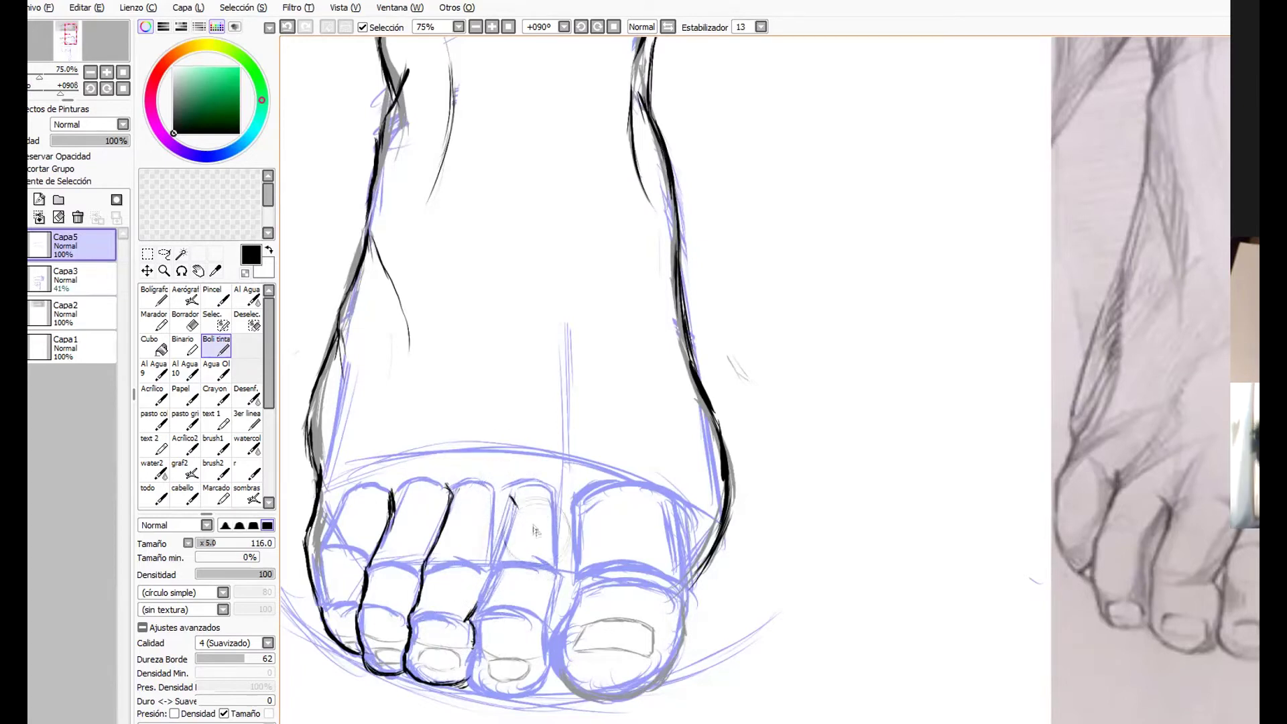
mouse_move(515, 497)
mouse_down()
mouse_move(474, 609)
mouse_move(474, 694)
mouse_move(540, 681)
mouse_move(537, 616)
mouse_up()
key(ctrl+z)
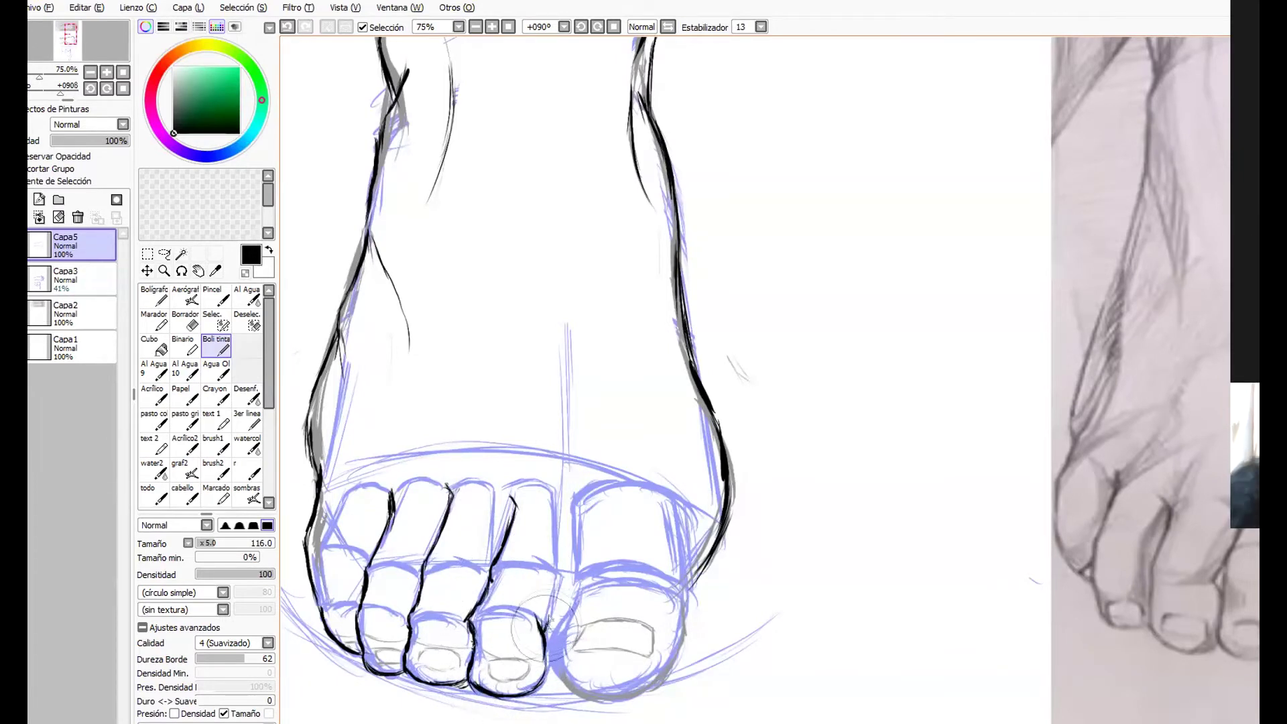
drag(562, 586, 575, 591)
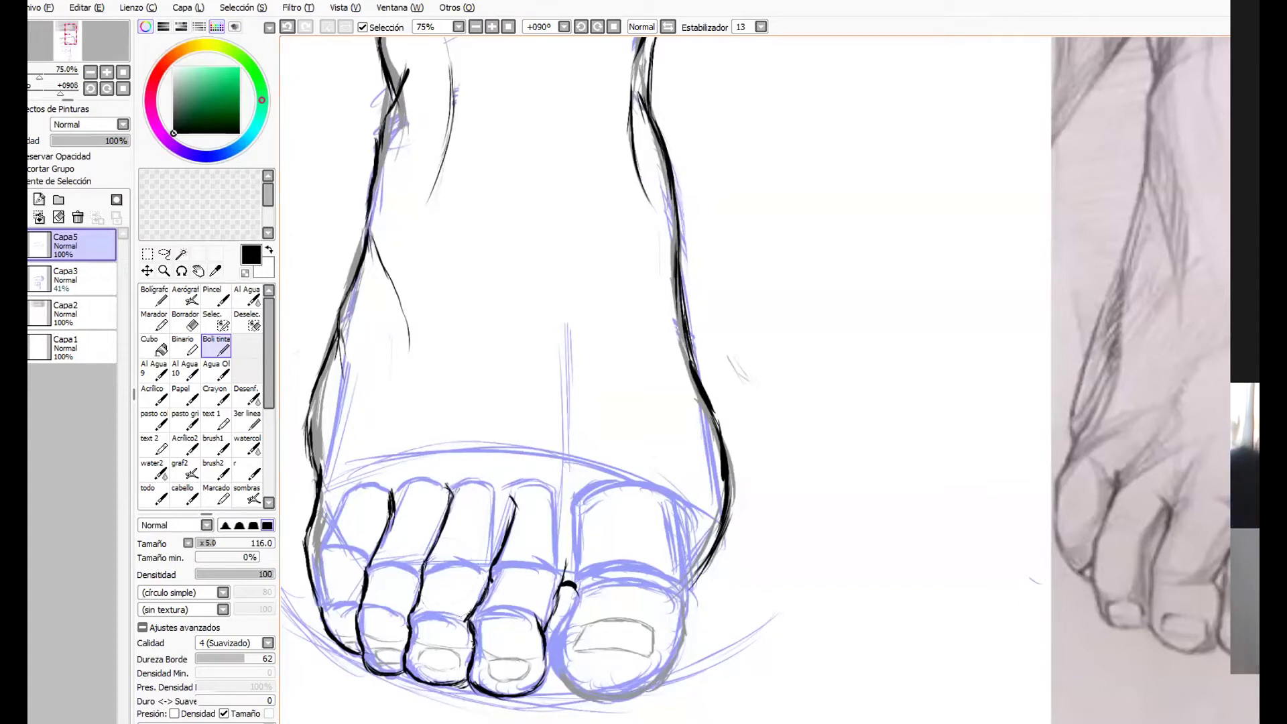
Paste the captured video-call screenshot as a new layer and position it over the canvas.
click(1187, 3)
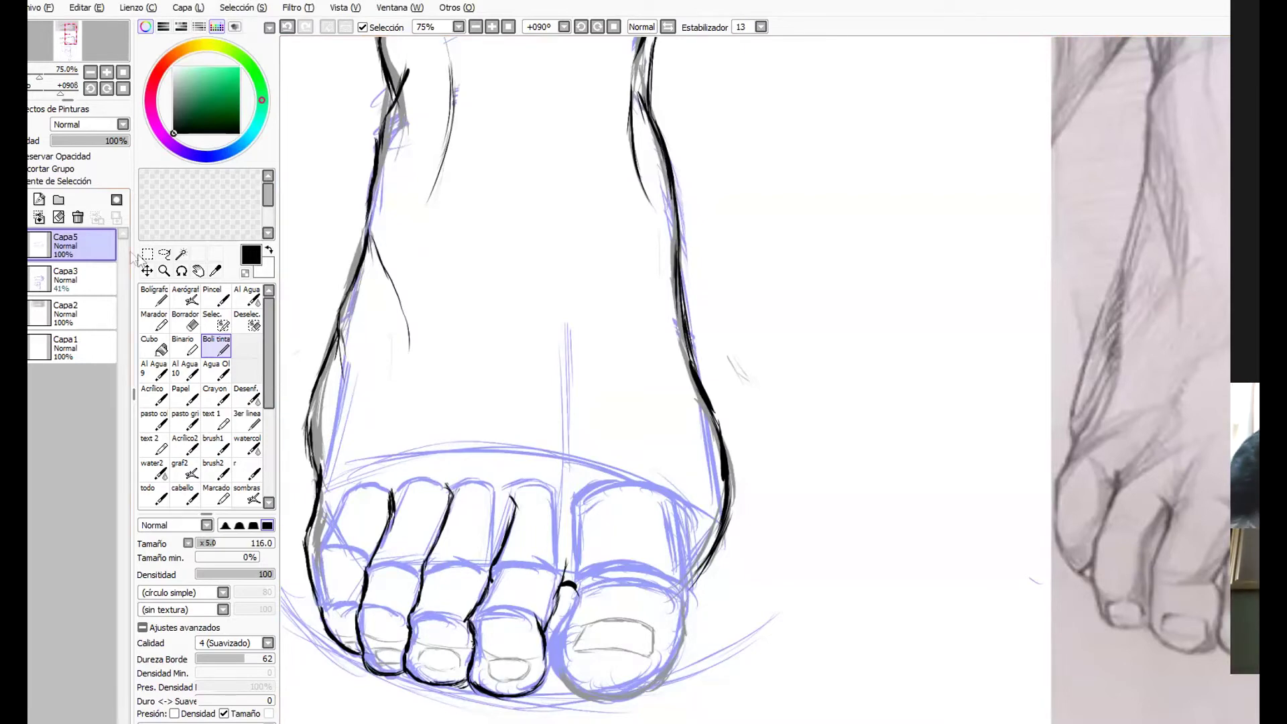
click(164, 270)
scroll(697, 315, down, 5)
scroll(697, 315, up, 1)
key(ctrl+v)
key(ctrl+t)
drag(872, 195, 539, 530)
drag(807, 631, 540, 415)
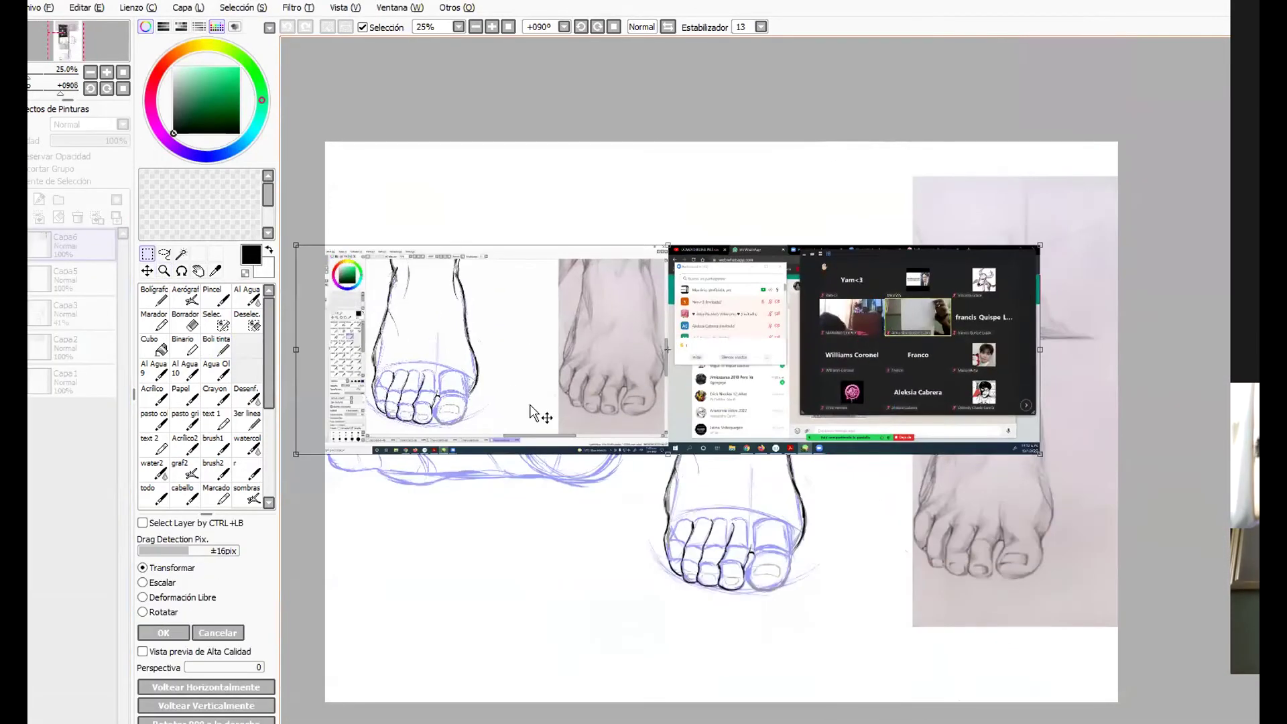
key(Return)
Cut the participant's foot sketch out of the pasted screenshot and delete the leftover screenshot layer.
drag(1011, 347, 933, 289)
drag(780, 203, 1087, 536)
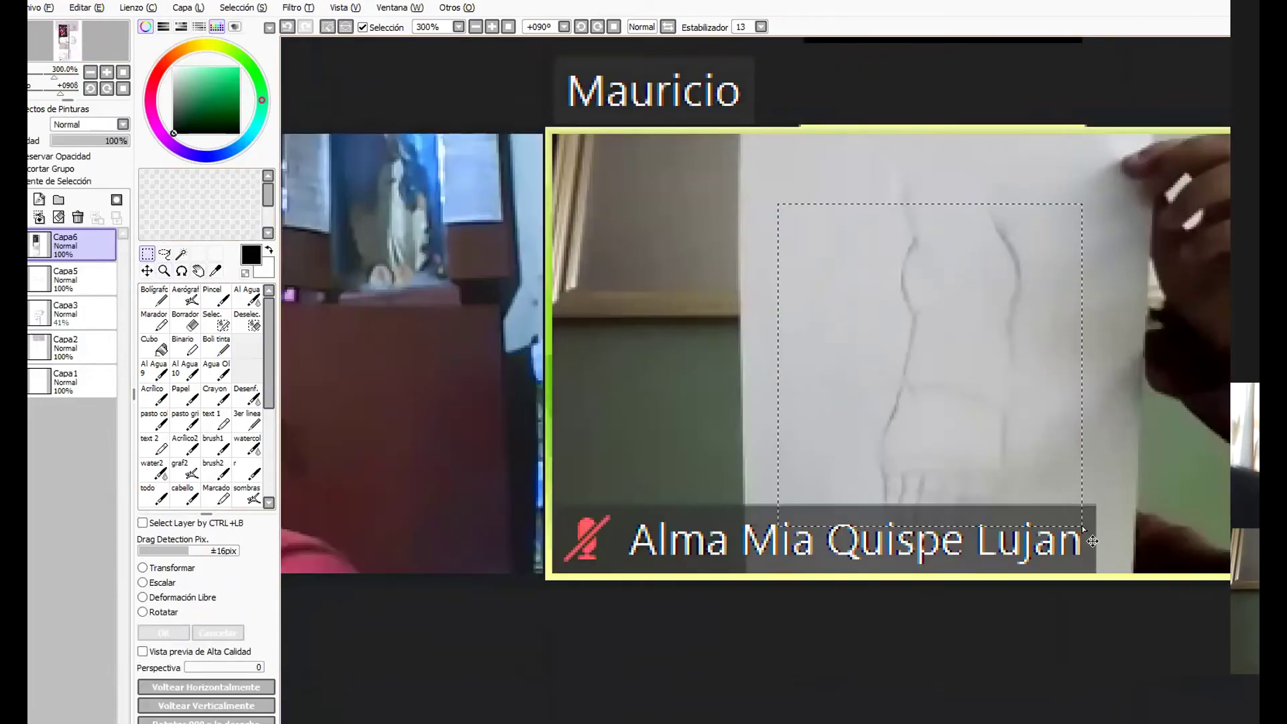
key(ctrl+x)
click(78, 216)
Paste the cropped foot sketch and enlarge it between the inked foot and the reference drawing.
click(164, 270)
scroll(827, 341, down, 7)
scroll(906, 472, up, 1)
click(905, 472)
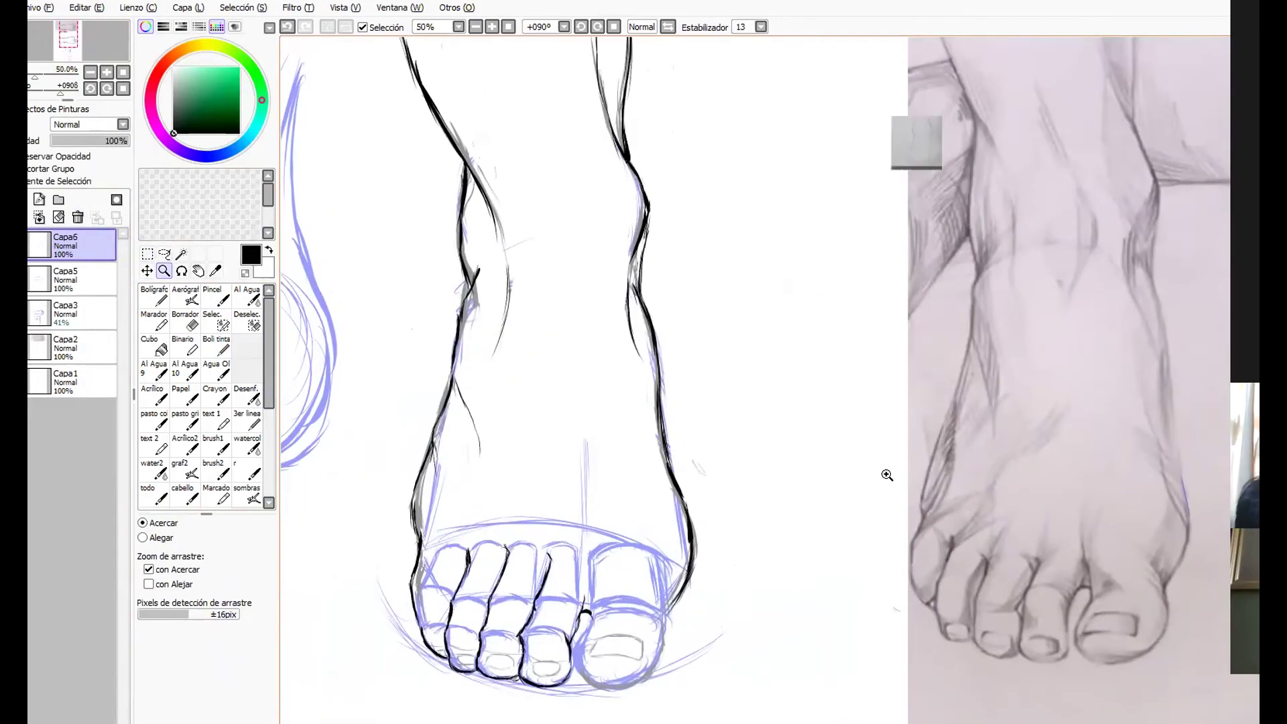
key(ctrl+v)
key(ctrl+t)
key(Return)
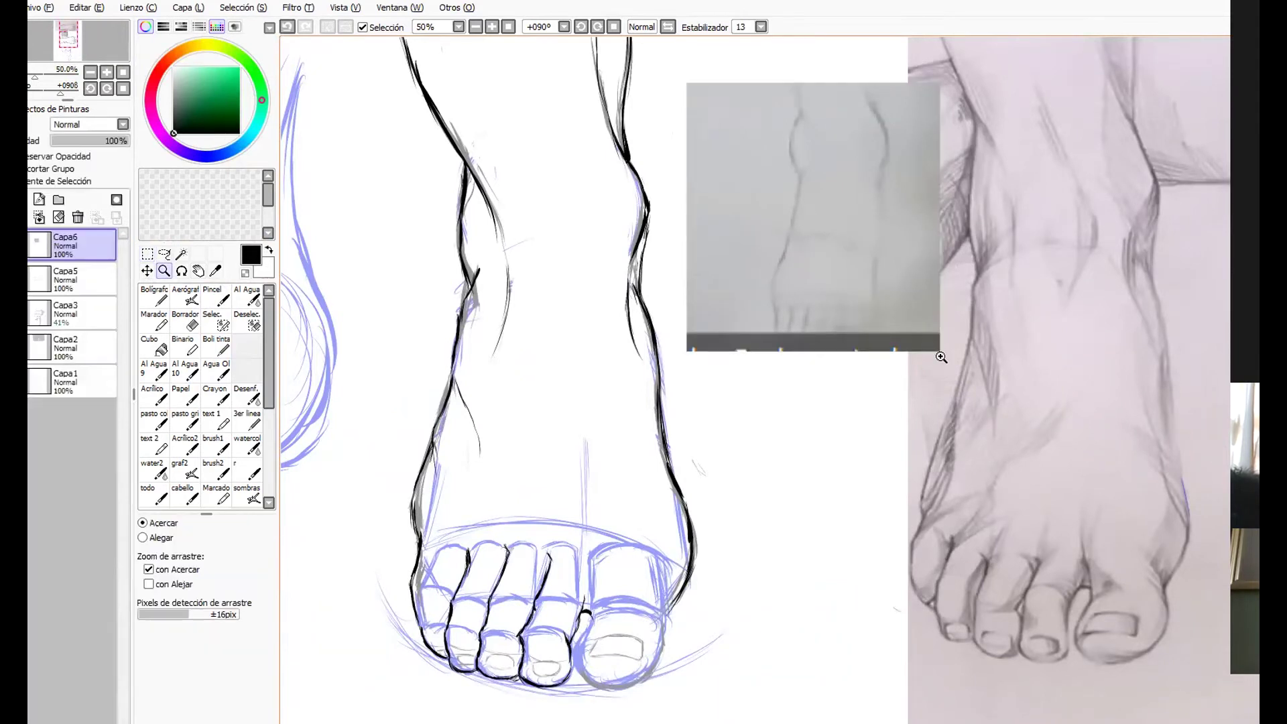
Draw corrected black shin, ankle and foot-side contours over the pasted sketch with the ink pen.
click(216, 345)
drag(789, 128, 798, 172)
drag(795, 118, 789, 139)
mouse_move(769, 85)
mouse_down()
mouse_move(809, 173)
mouse_move(773, 287)
mouse_move(780, 326)
mouse_move(789, 308)
mouse_move(778, 310)
mouse_move(782, 324)
mouse_move(798, 300)
mouse_move(788, 337)
mouse_up()
key(ctrl+z)
drag(873, 91, 878, 306)
mouse_move(557, 500)
mouse_down()
mouse_move(445, 509)
mouse_move(697, 557)
mouse_up()
key(ctrl+z)
drag(1146, 542, 1199, 627)
key(ctrl+z)
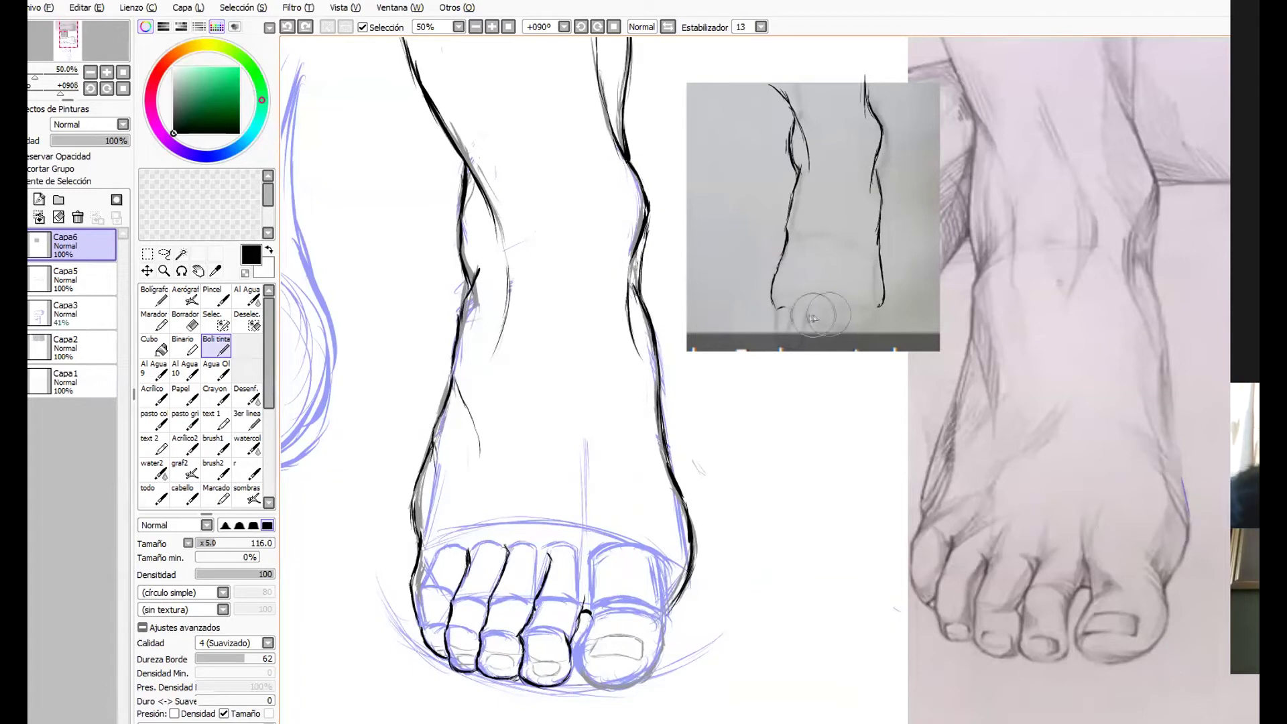
Try toe guide strokes on the pasted sketch, undo them and delete its layer Capa6.
mouse_move(784, 307)
mouse_down()
mouse_move(808, 326)
mouse_move(810, 310)
mouse_move(813, 326)
mouse_move(846, 334)
mouse_move(832, 307)
mouse_move(801, 306)
mouse_move(860, 335)
mouse_move(875, 314)
mouse_move(850, 352)
mouse_move(873, 325)
mouse_up()
key(ctrl+z)
key(ctrl+z)
key(ctrl+z)
key(ctrl+z)
key(ctrl+z)
click(77, 216)
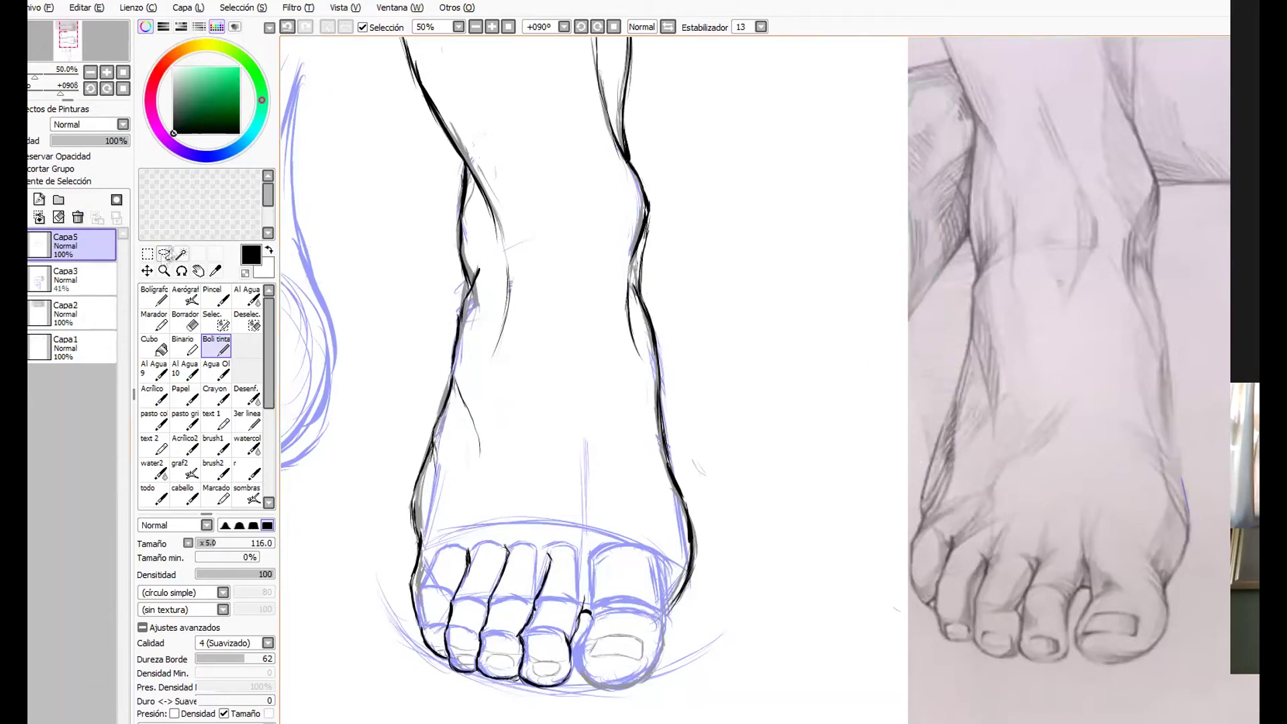
Ink the big toe's contour and dividing line and outline the toenails on layer Capa5.
click(164, 270)
click(717, 463)
drag(716, 463, 750, 280)
key(n)
mouse_move(556, 420)
mouse_down()
mouse_move(576, 511)
mouse_move(544, 537)
mouse_move(541, 576)
mouse_move(569, 613)
mouse_move(660, 597)
mouse_move(691, 516)
mouse_move(683, 489)
mouse_up()
drag(565, 514, 613, 506)
mouse_move(571, 551)
mouse_down()
mouse_move(639, 552)
mouse_move(593, 576)
mouse_move(638, 554)
mouse_up()
mouse_move(478, 583)
mouse_down()
mouse_move(518, 592)
mouse_move(421, 577)
mouse_move(446, 585)
mouse_move(416, 596)
mouse_move(365, 544)
mouse_move(354, 574)
mouse_move(387, 575)
mouse_move(347, 574)
mouse_up()
key(ctrl+z)
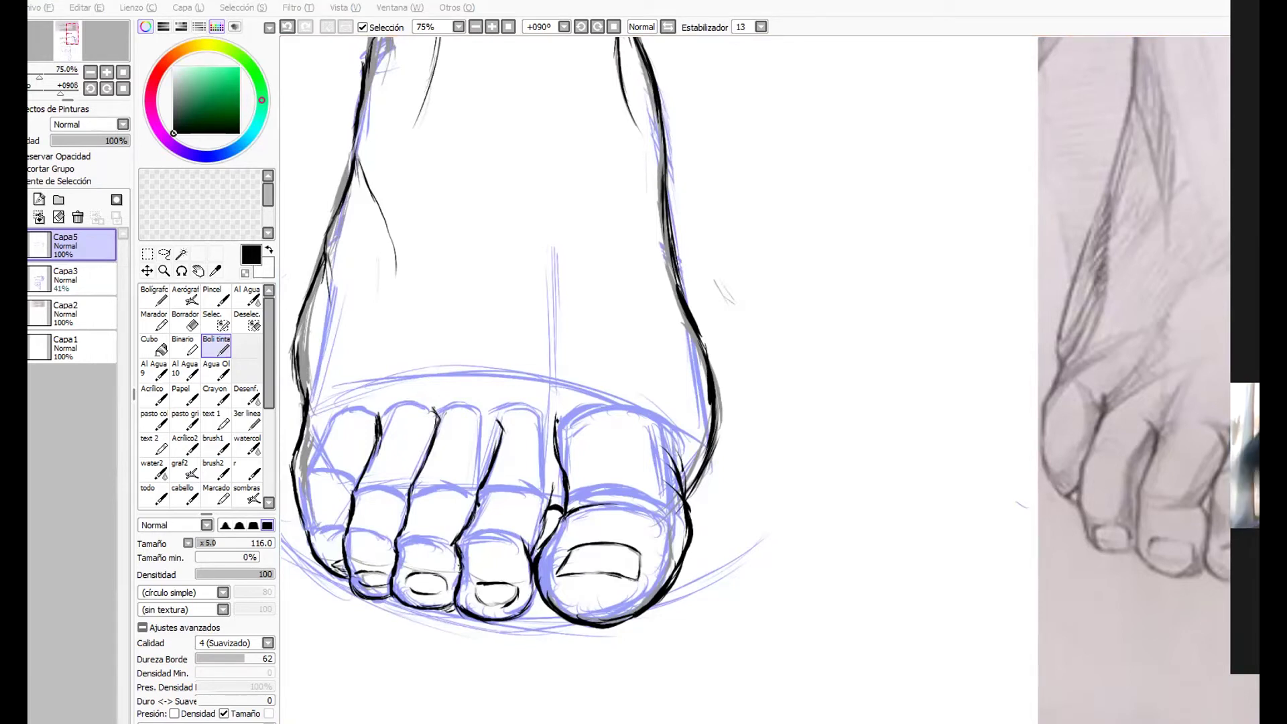
Erase the blue construction lines of the front-view foot and toes on layer Capa3.
click(67, 278)
click(186, 322)
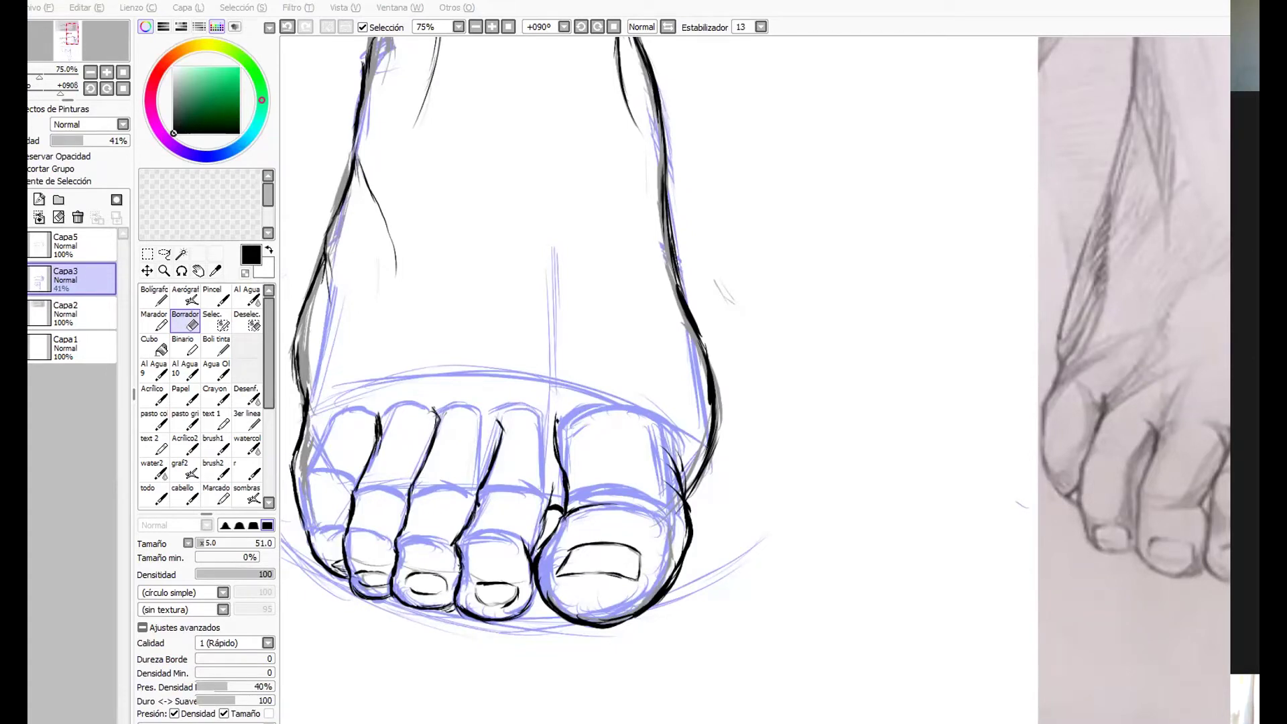
mouse_move(542, 567)
mouse_down()
mouse_move(579, 613)
mouse_move(658, 578)
mouse_move(704, 328)
mouse_move(580, 412)
mouse_move(483, 523)
mouse_move(456, 603)
mouse_move(388, 590)
mouse_move(649, 462)
mouse_up()
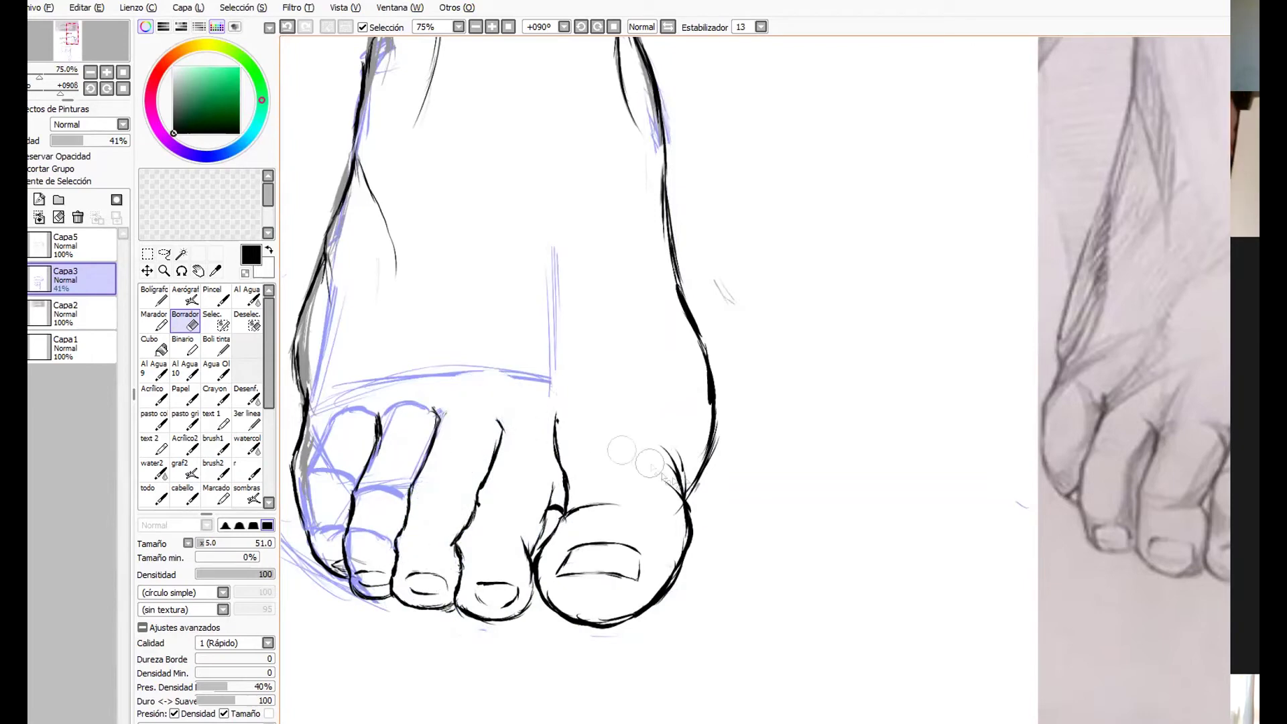
key(ctrl+z)
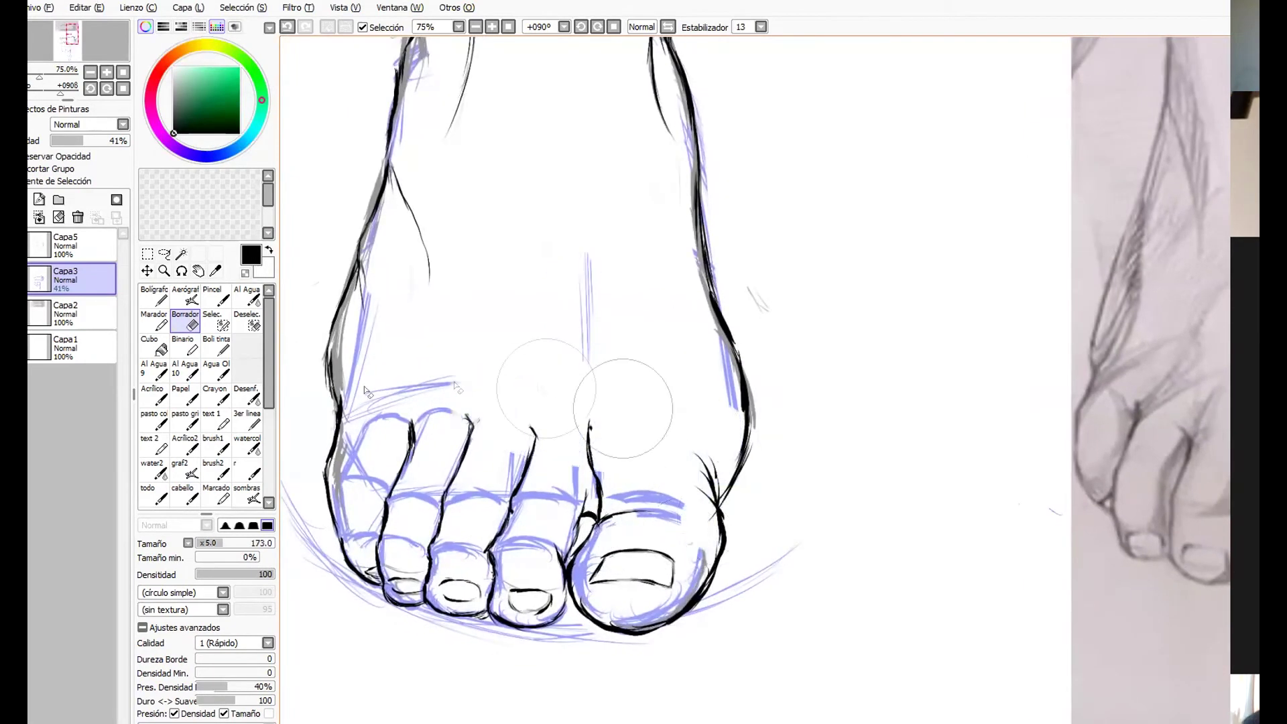
drag(622, 408, 819, 531)
key(ctrl+z)
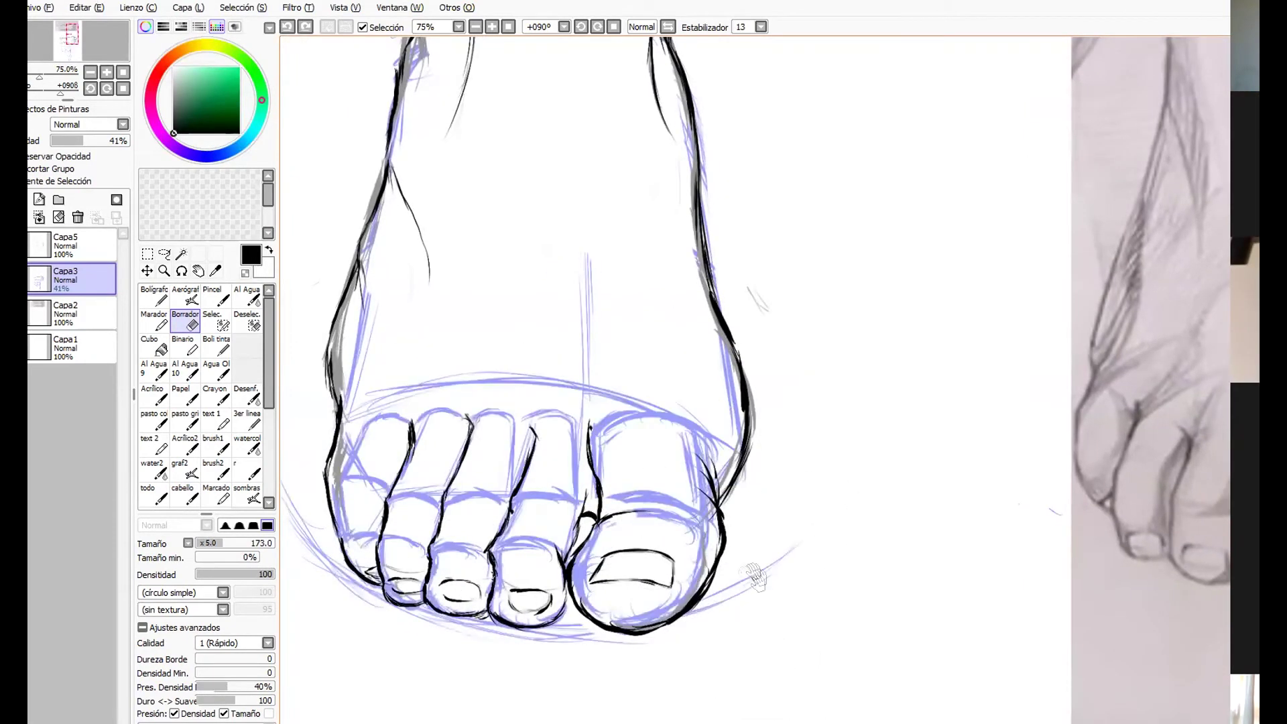
drag(756, 576, 746, 583)
drag(523, 503, 437, 491)
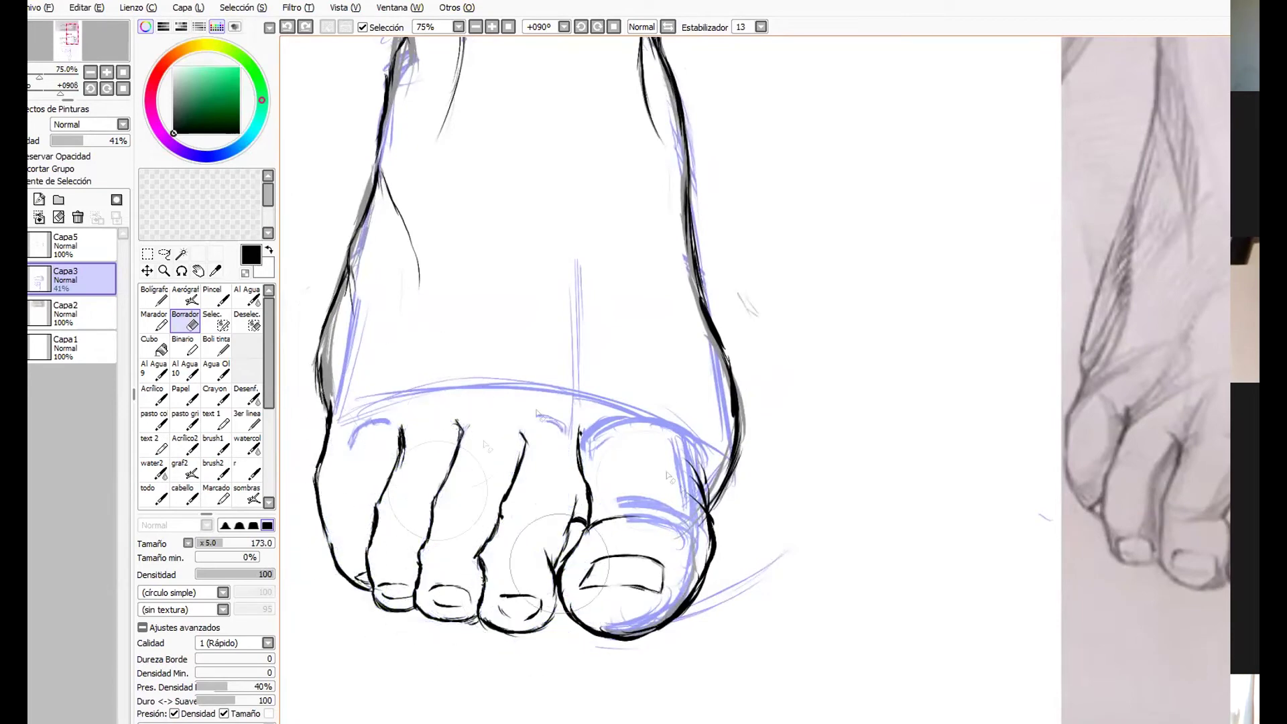
key(ctrl+y)
key(ctrl+y)
key(ctrl+y)
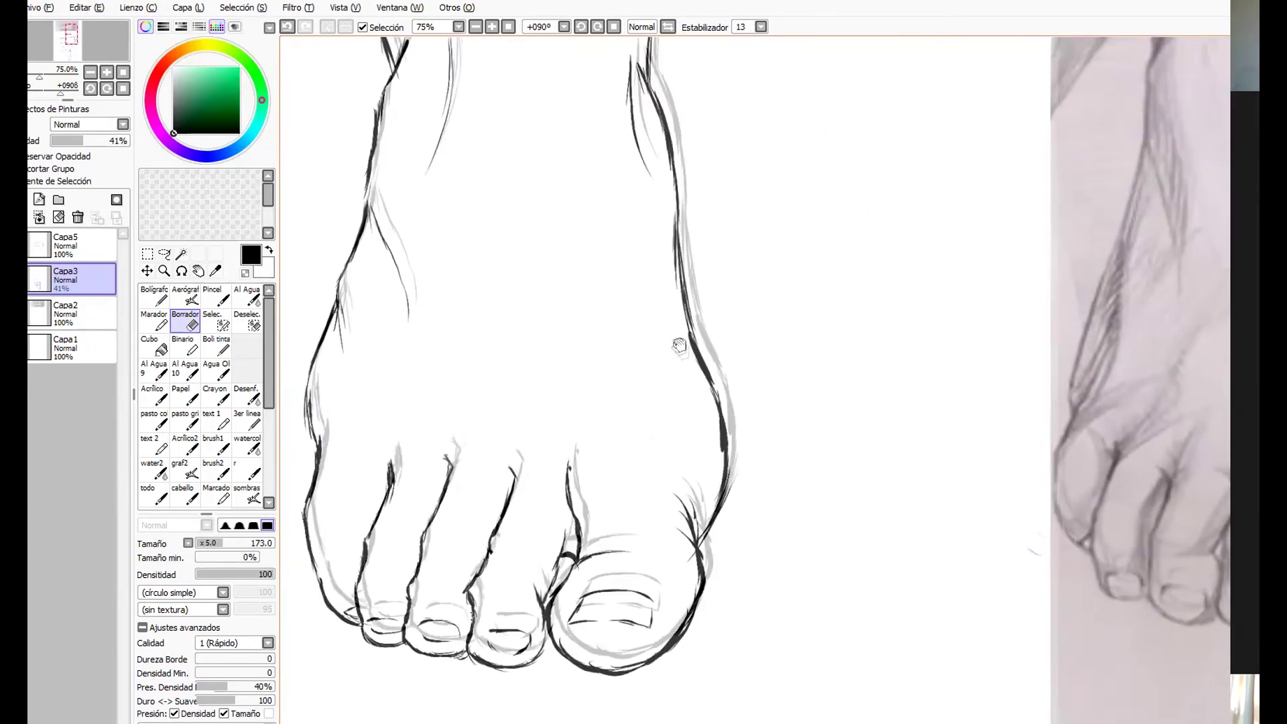
key(Delete)
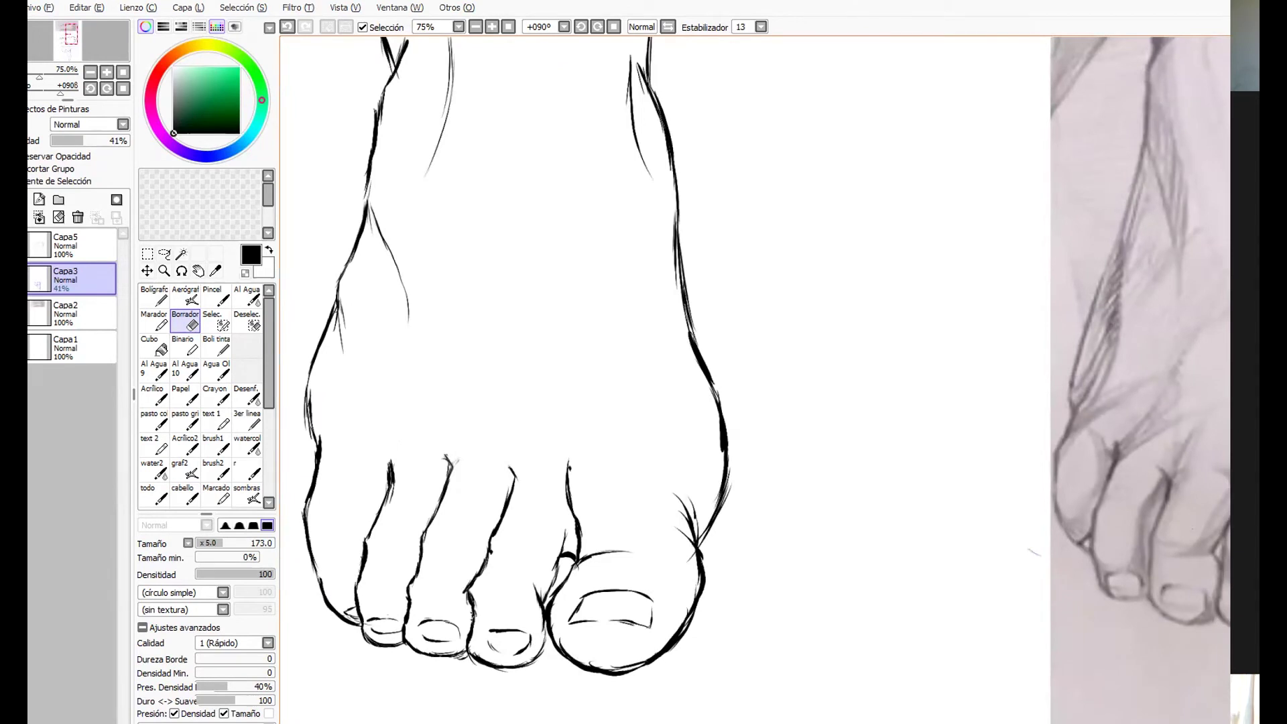
Set the ink pen size to 3.5 and hatch shading on the big toe and the adjoining side of the foot.
click(216, 346)
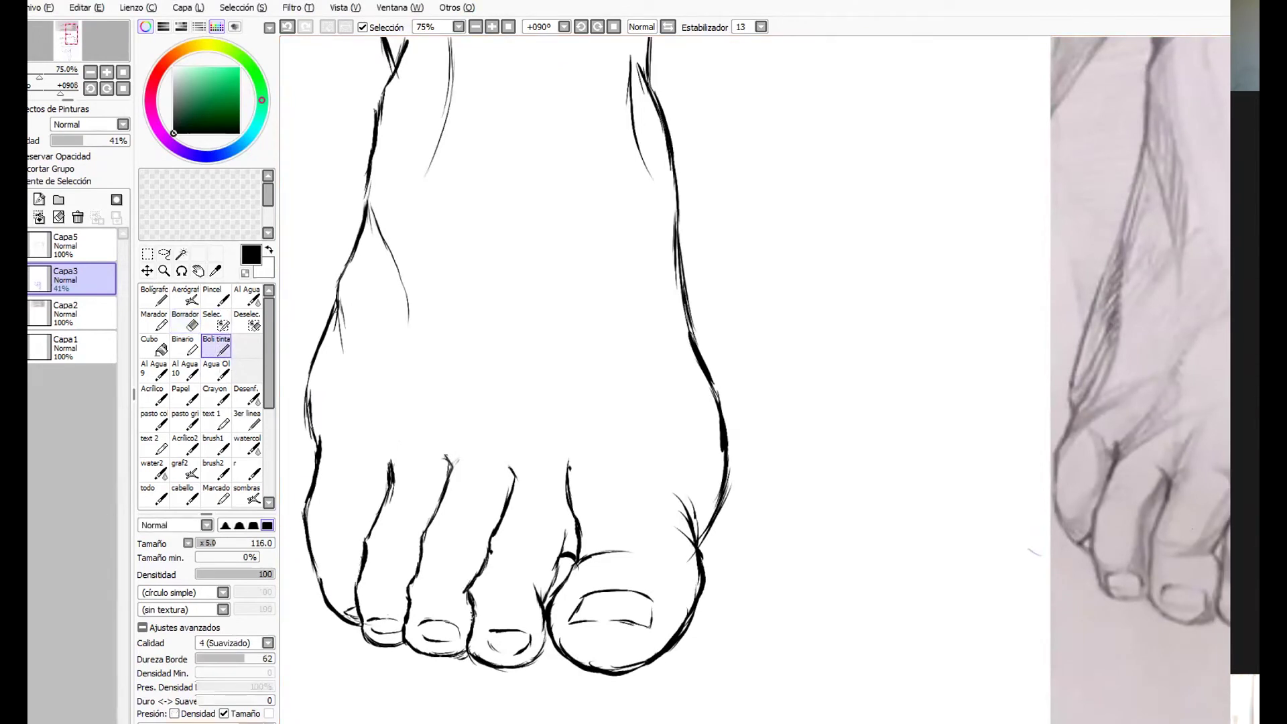
click(198, 543)
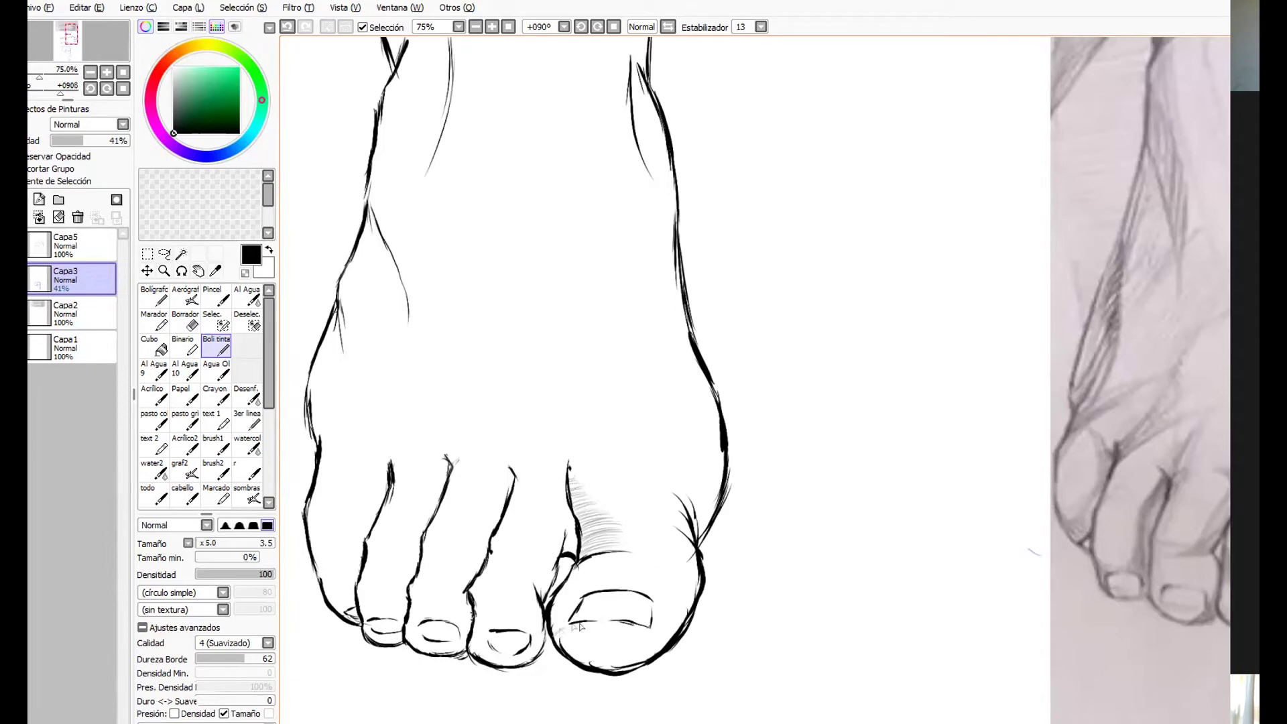
drag(559, 640, 595, 640)
mouse_move(563, 648)
mouse_down()
mouse_move(612, 650)
mouse_move(575, 660)
mouse_move(636, 633)
mouse_up()
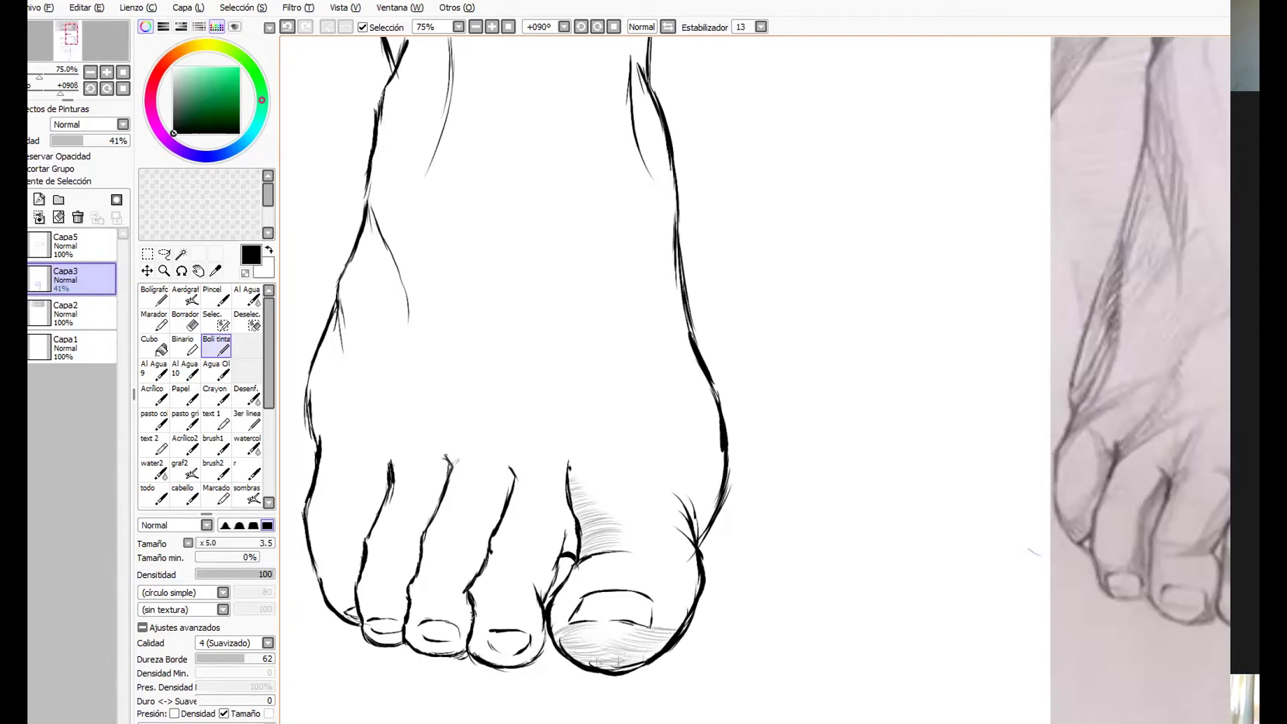
mouse_move(677, 617)
mouse_down()
mouse_move(694, 589)
mouse_move(687, 562)
mouse_up()
drag(644, 512, 648, 496)
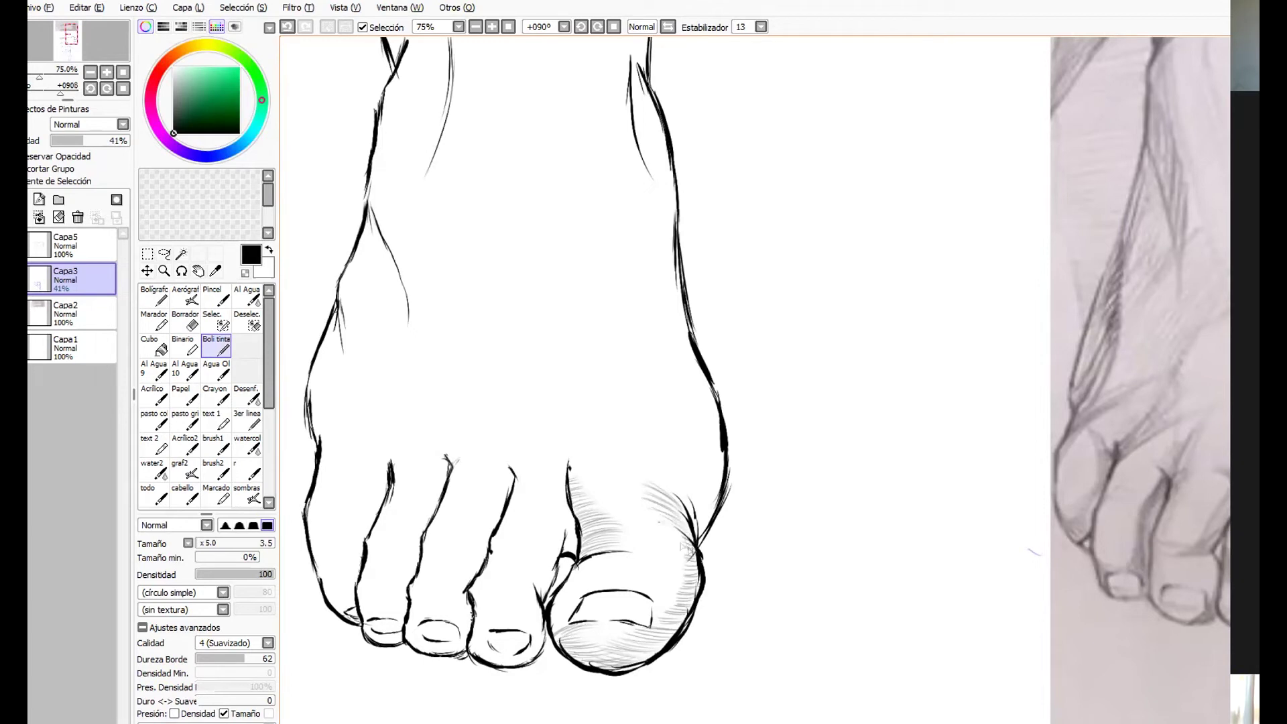
mouse_move(643, 473)
mouse_down()
mouse_move(705, 502)
mouse_move(673, 446)
mouse_move(686, 427)
mouse_move(726, 456)
mouse_move(707, 408)
mouse_move(685, 471)
mouse_up()
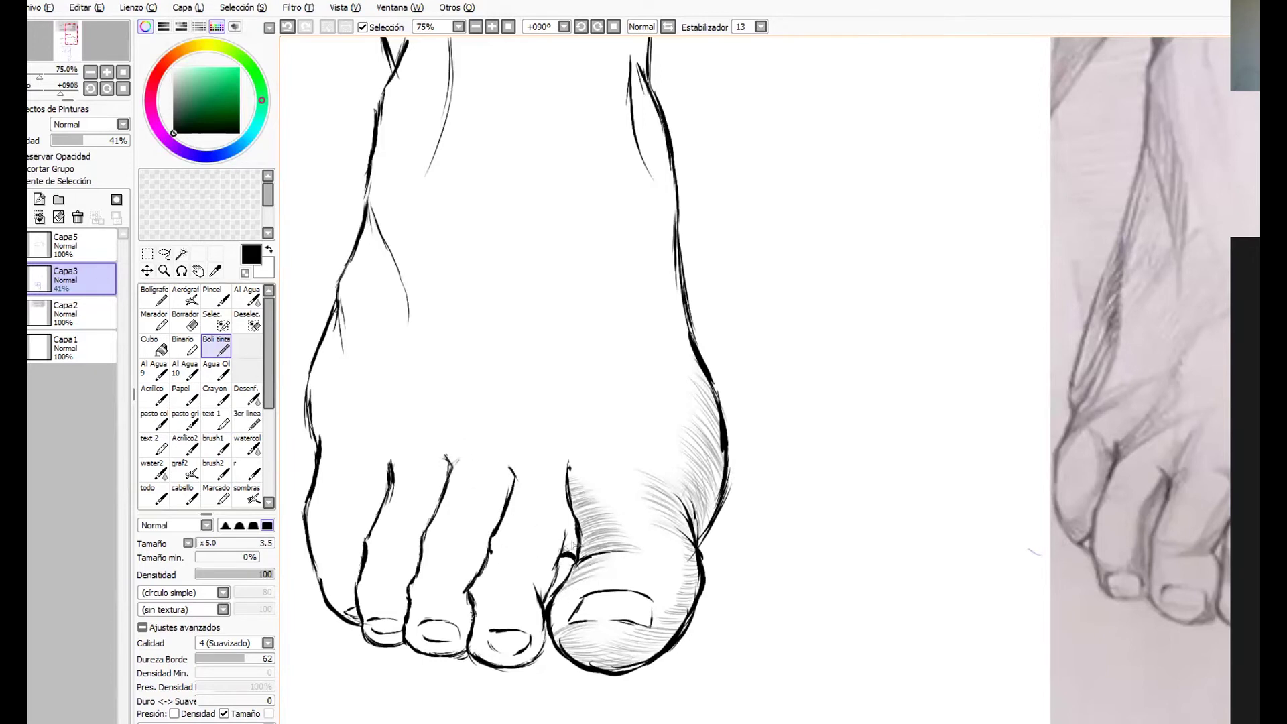
drag(764, 395, 875, 295)
mouse_move(754, 432)
mouse_down()
mouse_move(908, 312)
mouse_move(918, 318)
mouse_up()
drag(805, 325, 869, 426)
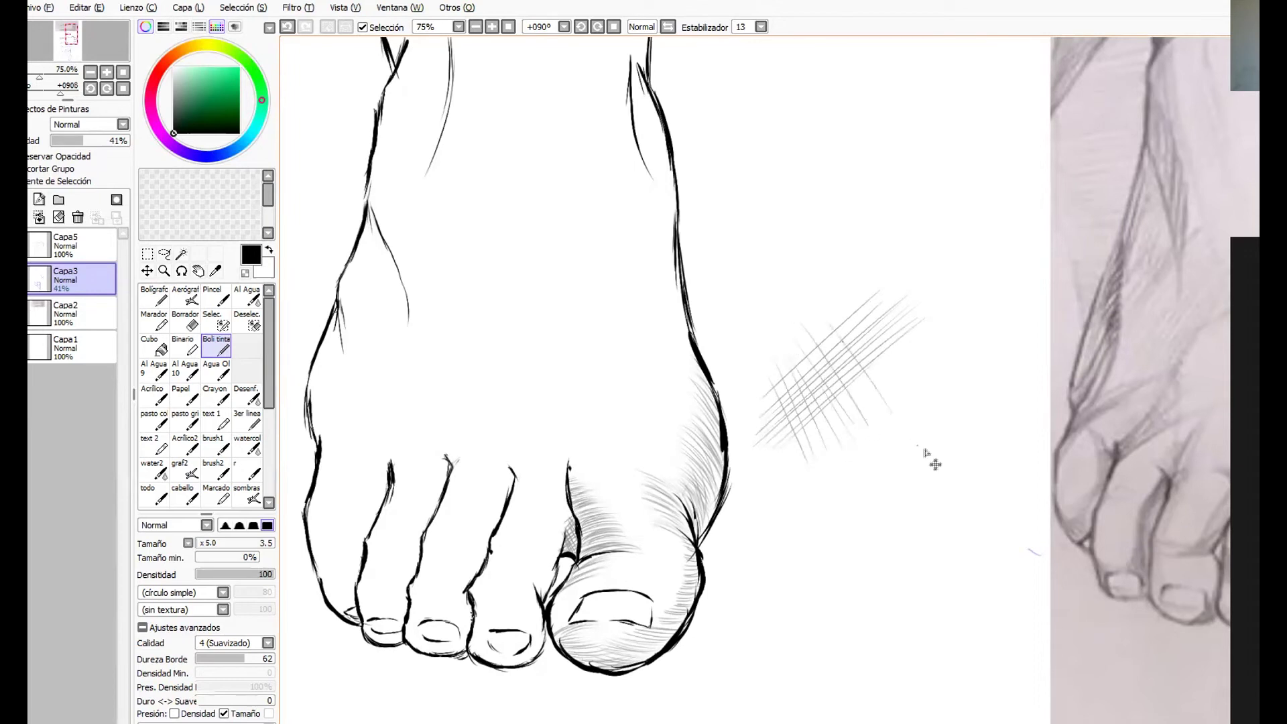
key(ctrl+z)
key(ctrl+z)
key(ctrl+z)
key(ctrl+z)
key(ctrl+z)
key(ctrl+z)
key(ctrl+z)
key(ctrl+z)
key(ctrl+z)
key(ctrl+z)
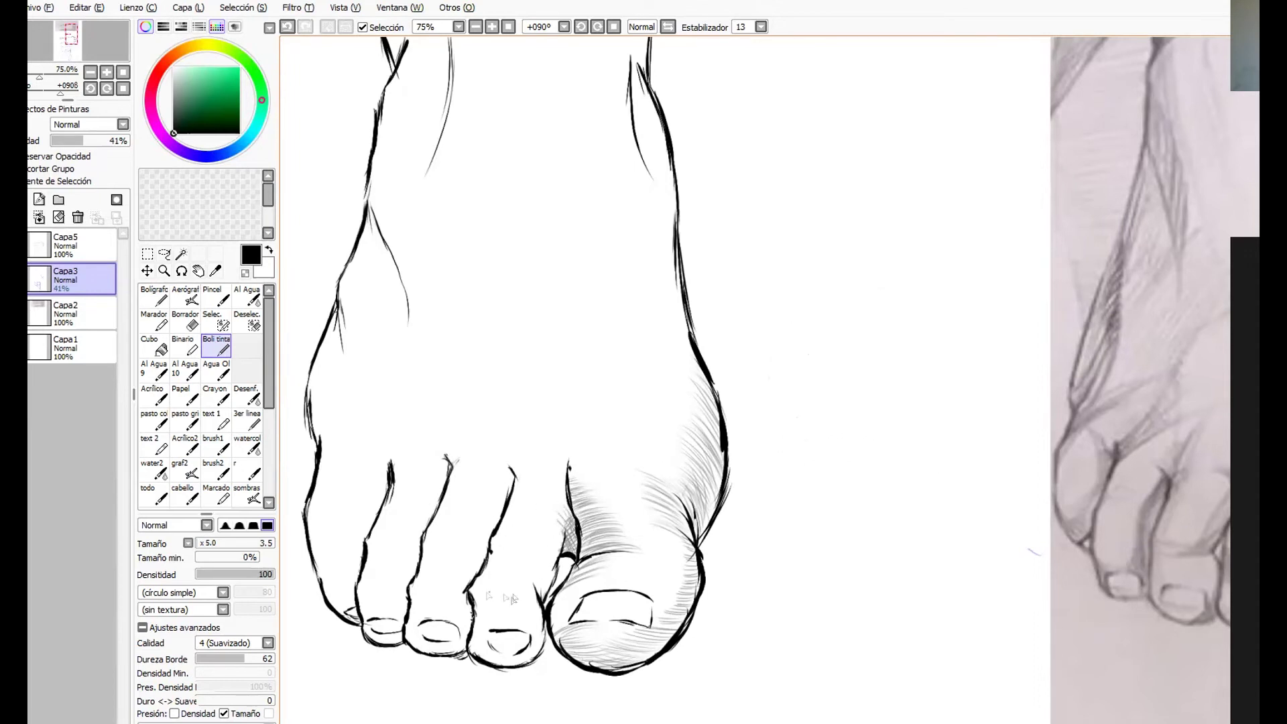
Hatch shading along the sides, joints and bases of the second, third and fourth toes.
mouse_move(500, 596)
mouse_down()
mouse_move(540, 589)
mouse_move(556, 560)
mouse_up()
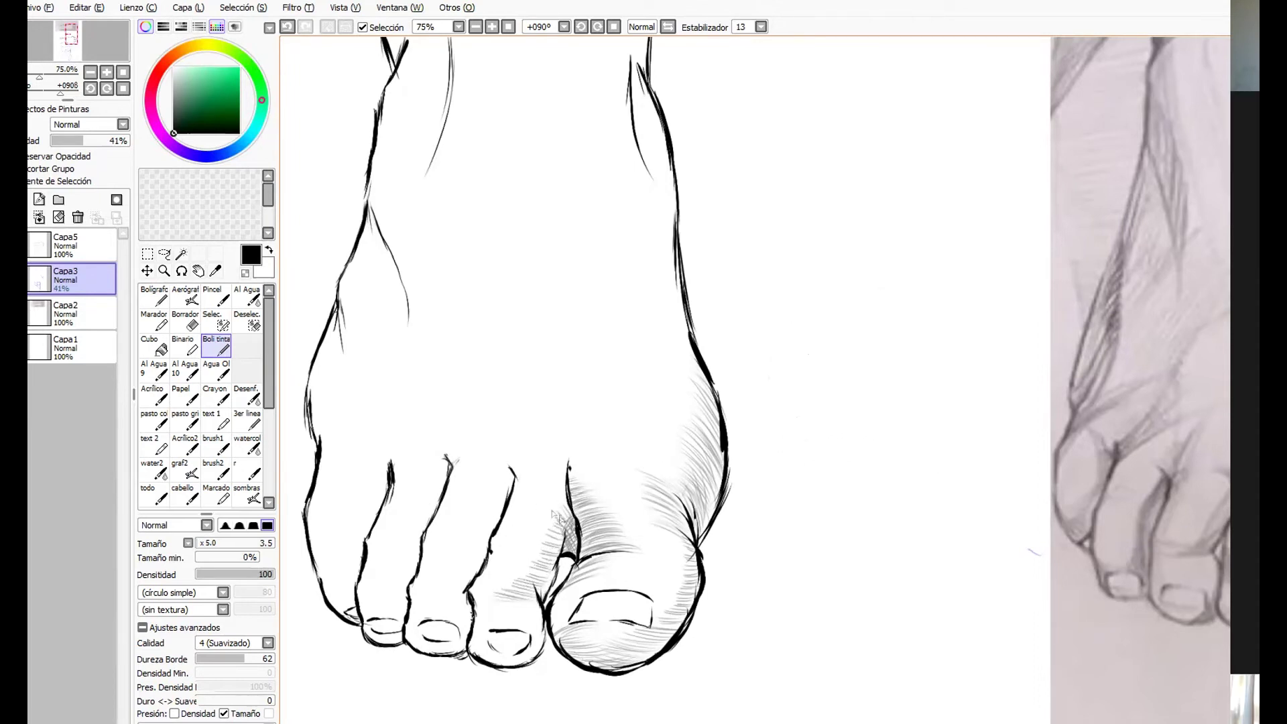
drag(528, 590, 566, 519)
mouse_move(533, 603)
mouse_down()
mouse_move(511, 593)
mouse_move(525, 606)
mouse_up()
mouse_move(527, 660)
mouse_down()
mouse_move(501, 657)
mouse_move(488, 644)
mouse_move(501, 656)
mouse_move(518, 636)
mouse_up()
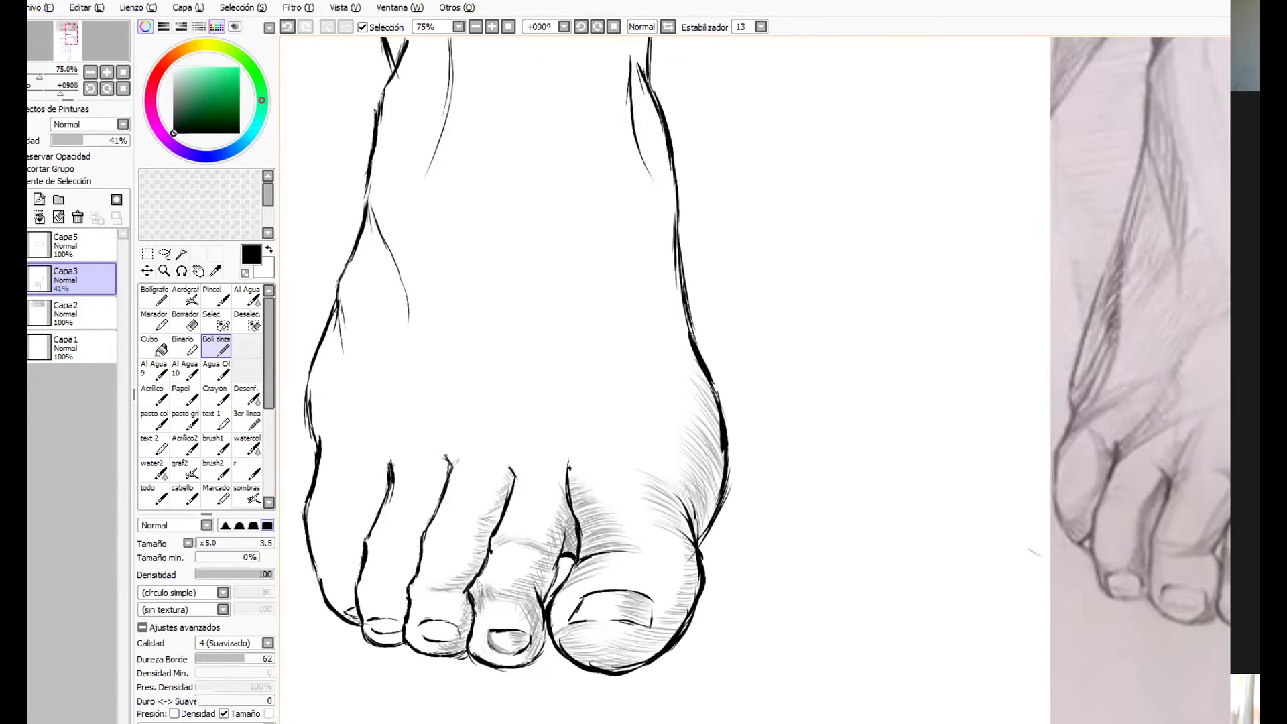
drag(507, 660, 489, 666)
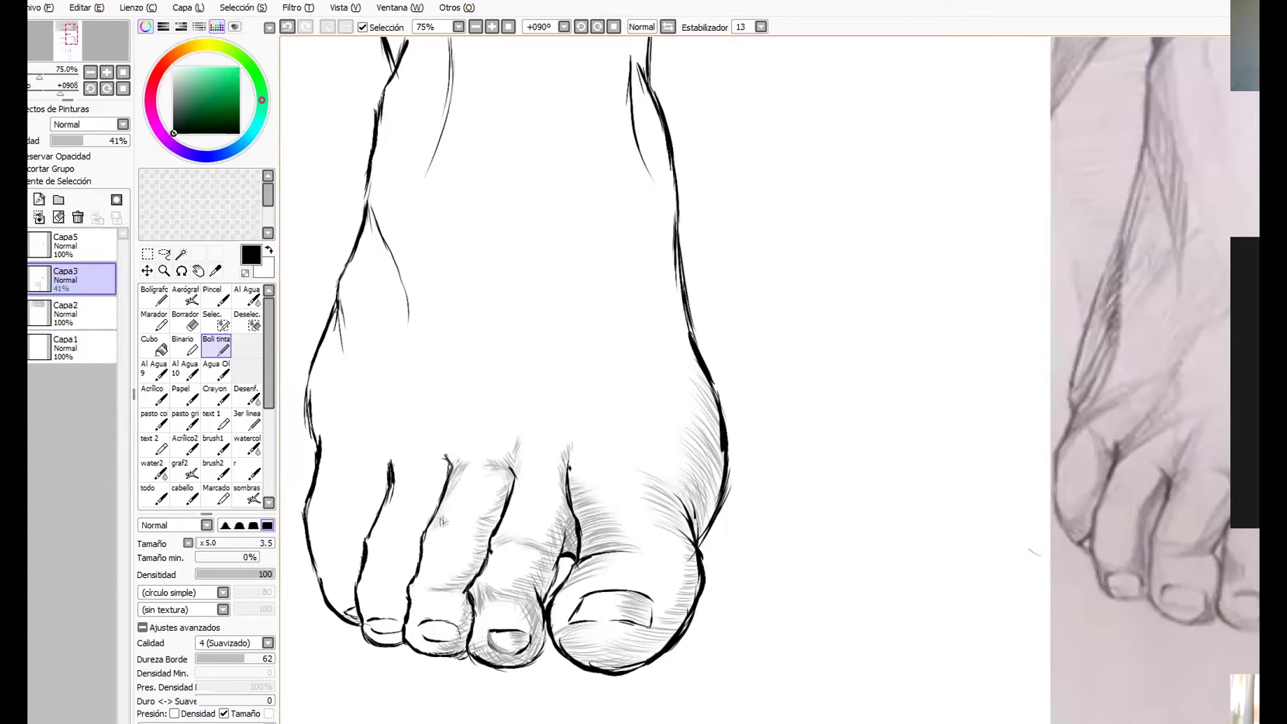
mouse_move(430, 536)
mouse_down()
mouse_move(455, 498)
mouse_move(426, 551)
mouse_move(452, 536)
mouse_up()
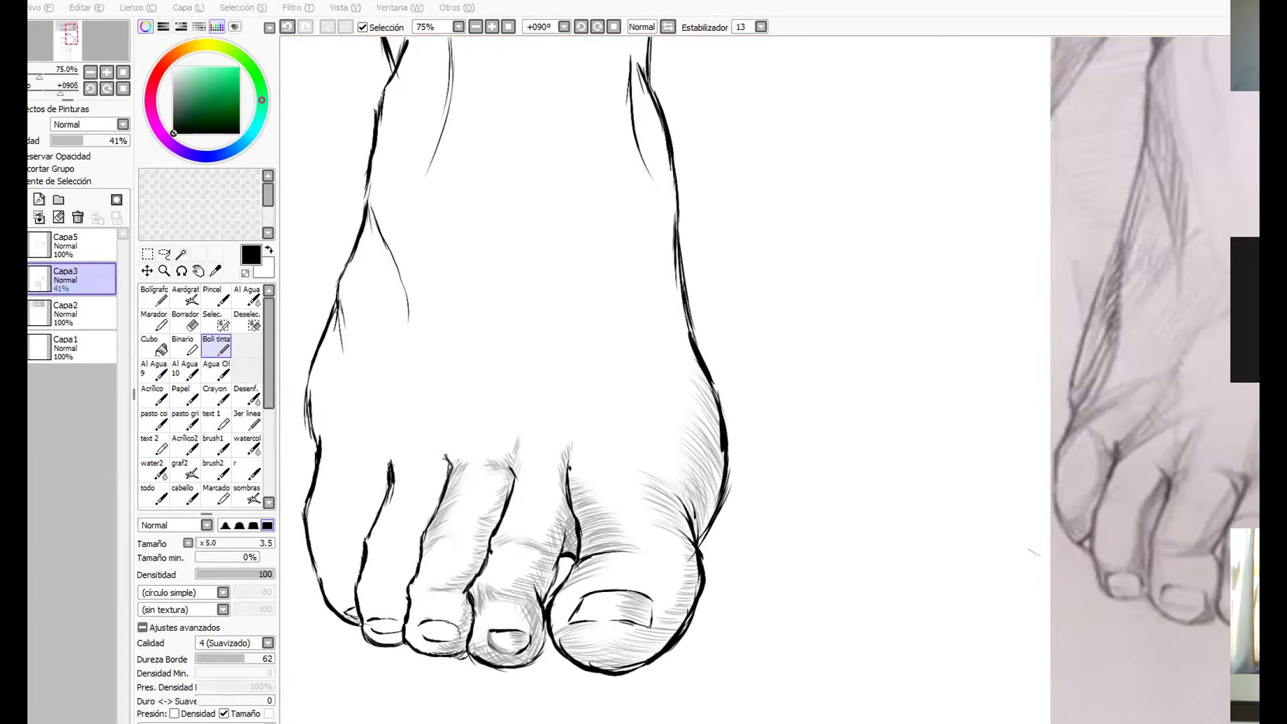
click(1034, 3)
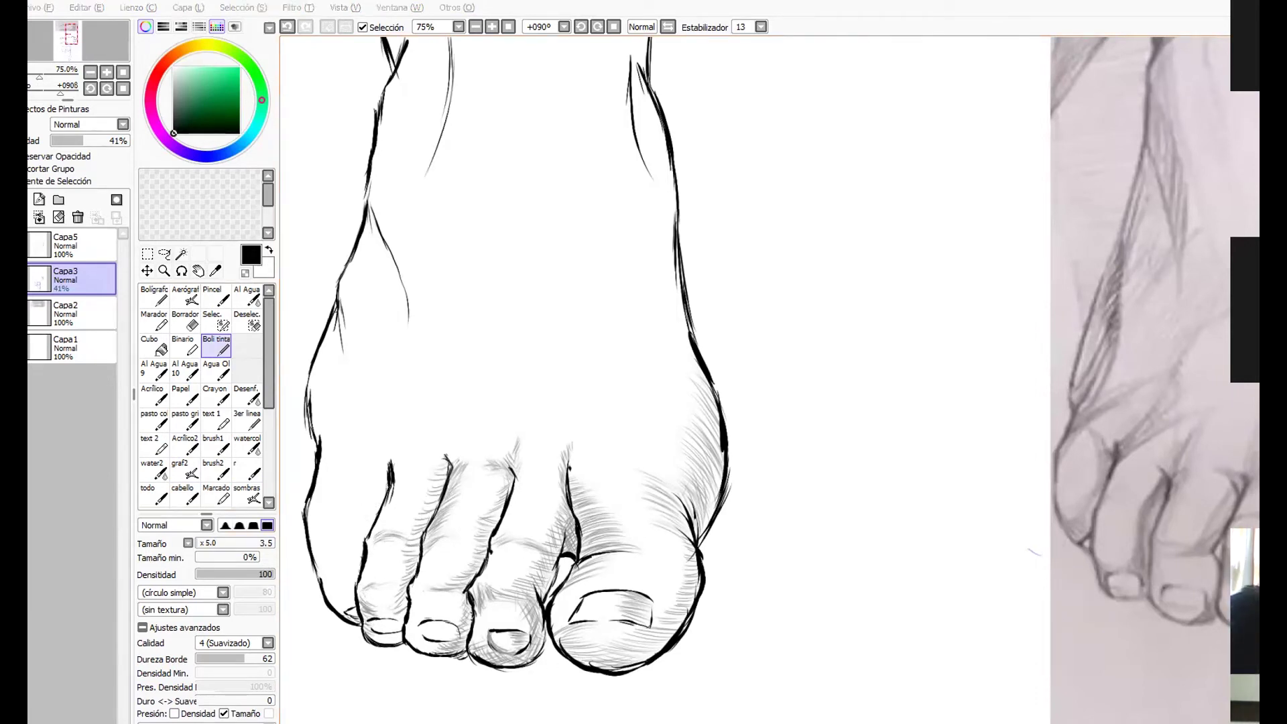
Set the ink pen size to 4.0 and hatch the little toe's outer side, inner edge and base.
click(1118, 7)
key(])
drag(343, 607, 326, 587)
mouse_move(350, 604)
mouse_down()
mouse_move(335, 575)
mouse_move(351, 545)
mouse_up()
drag(360, 558, 358, 520)
mouse_move(368, 526)
mouse_down()
mouse_move(365, 446)
mouse_move(312, 463)
mouse_move(362, 415)
mouse_move(358, 467)
mouse_up()
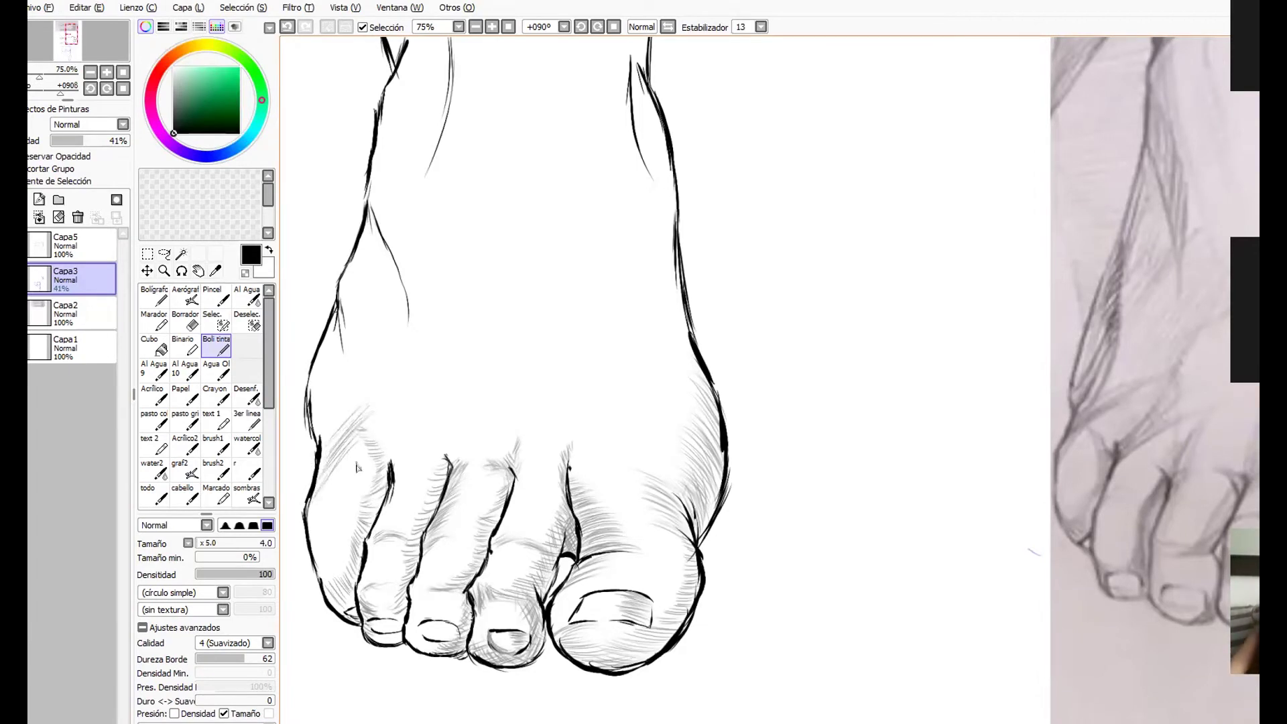
ctrl+alt+drag(377, 354, 404, 416)
drag(321, 447, 344, 309)
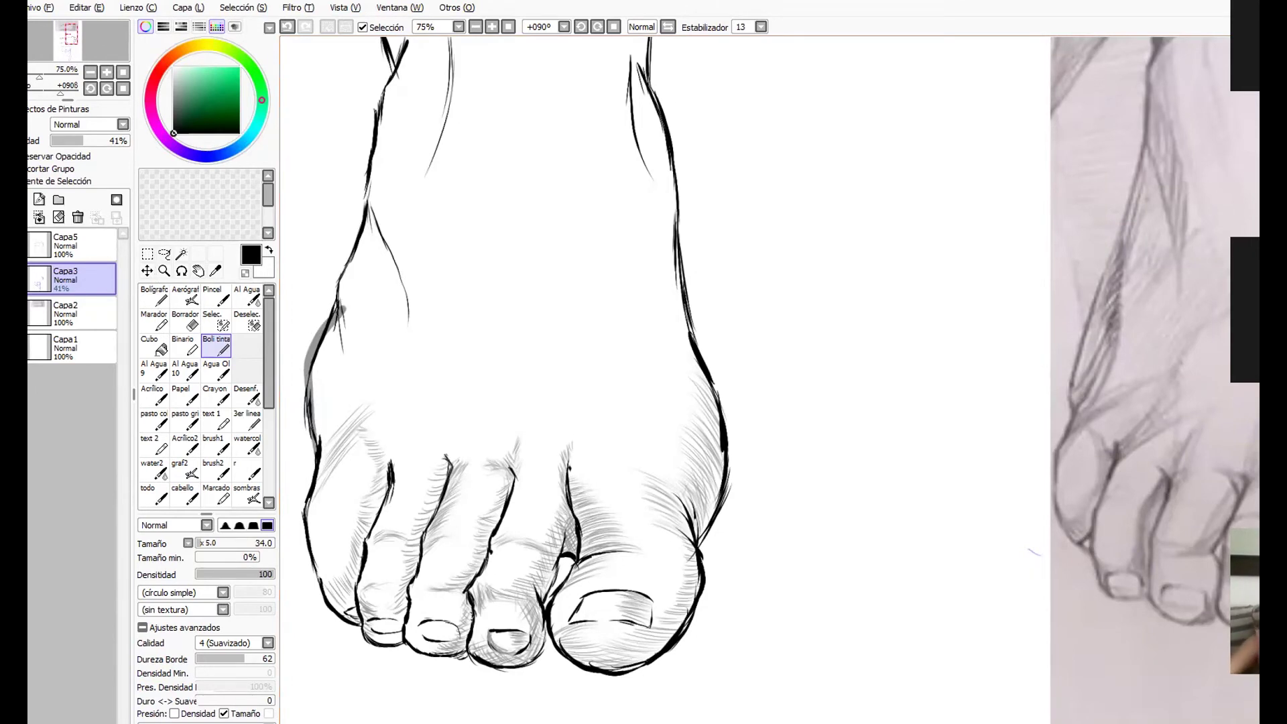
click(71, 245)
drag(316, 445, 340, 282)
key(ctrl+z)
mouse_move(316, 469)
mouse_down()
mouse_move(330, 285)
mouse_move(343, 288)
mouse_up()
key(ctrl+z)
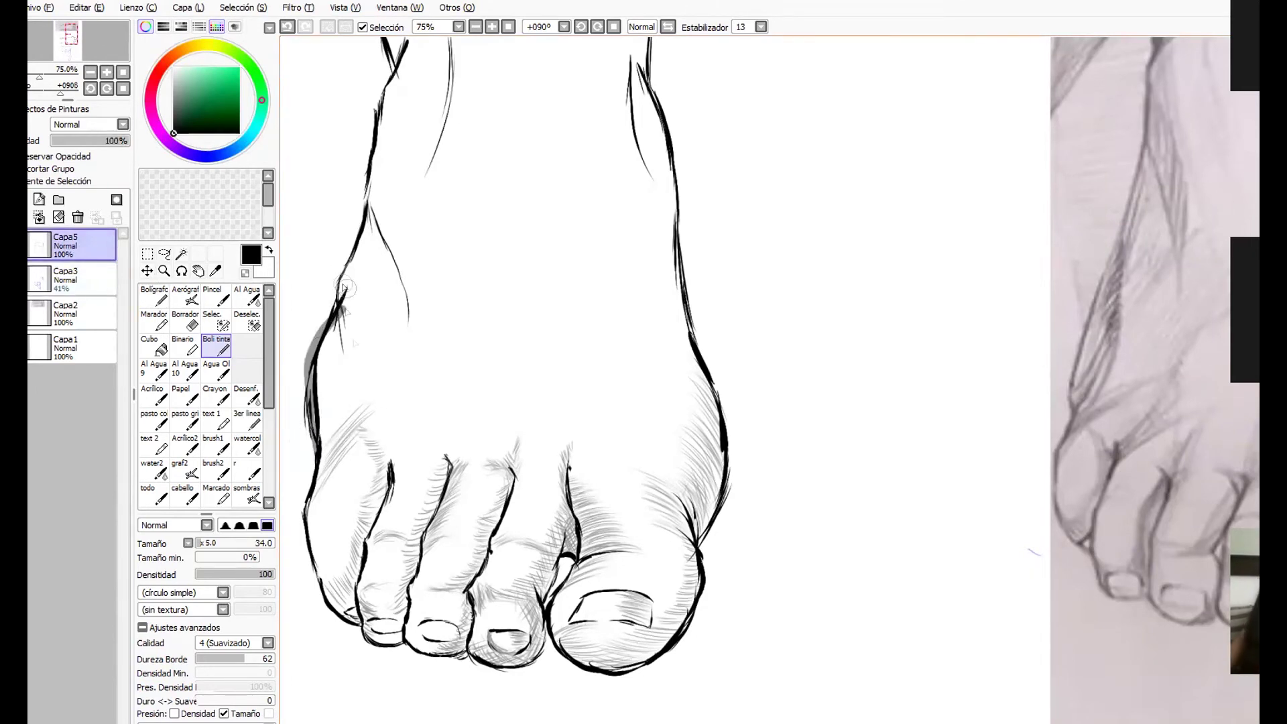
key(ctrl+z)
key(ctrl+z)
key(ctrl+z)
Erase the grey hatching over the toes and the adjoining part of the foot on layer Capa3.
click(83, 287)
click(185, 322)
mouse_move(583, 476)
ctrl+alt+mouse_down()
mouse_move(617, 531)
mouse_move(376, 523)
ctrl+alt+mouse_up()
On layer Capa5, hatch the base of the big toe beside the second toe with the ink pen at size 2.0.
key(ctrl+Up)
key(n)
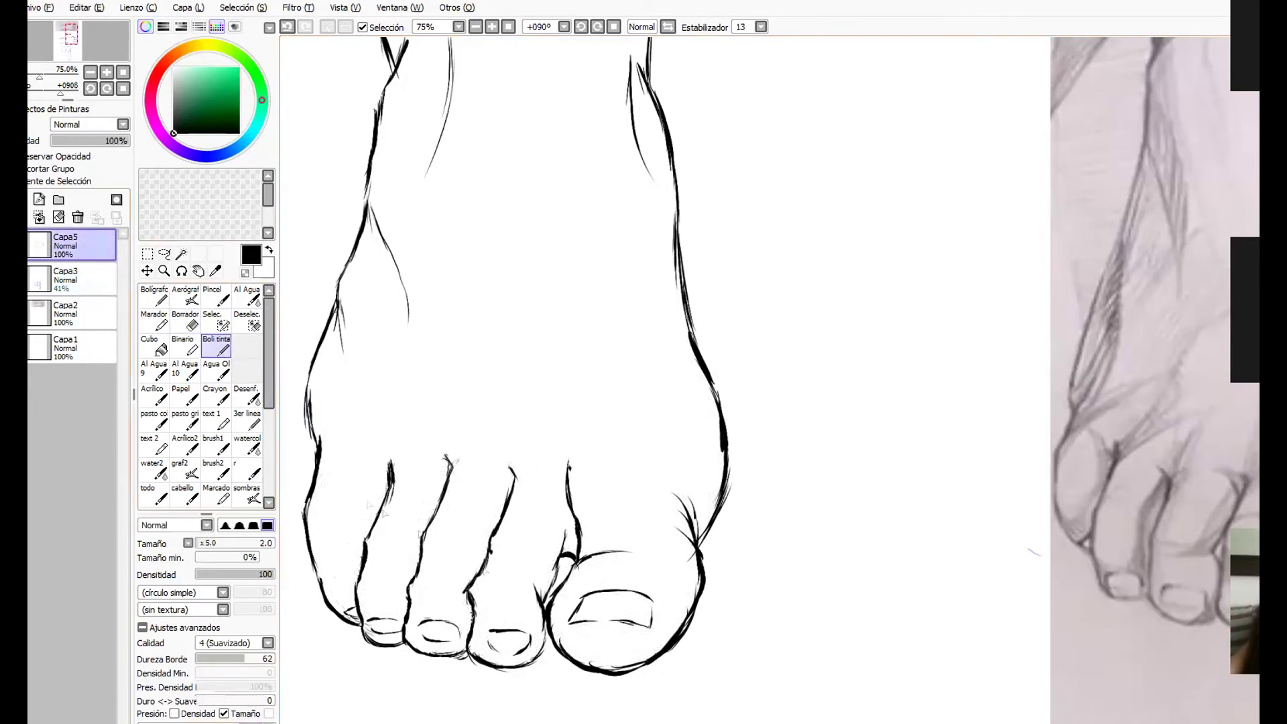
drag(626, 540, 578, 557)
mouse_move(627, 518)
mouse_down()
mouse_move(580, 530)
mouse_move(573, 518)
mouse_move(608, 493)
mouse_move(587, 470)
mouse_up()
mouse_move(589, 551)
mouse_down()
mouse_move(633, 548)
mouse_move(592, 544)
mouse_up()
drag(630, 515, 586, 522)
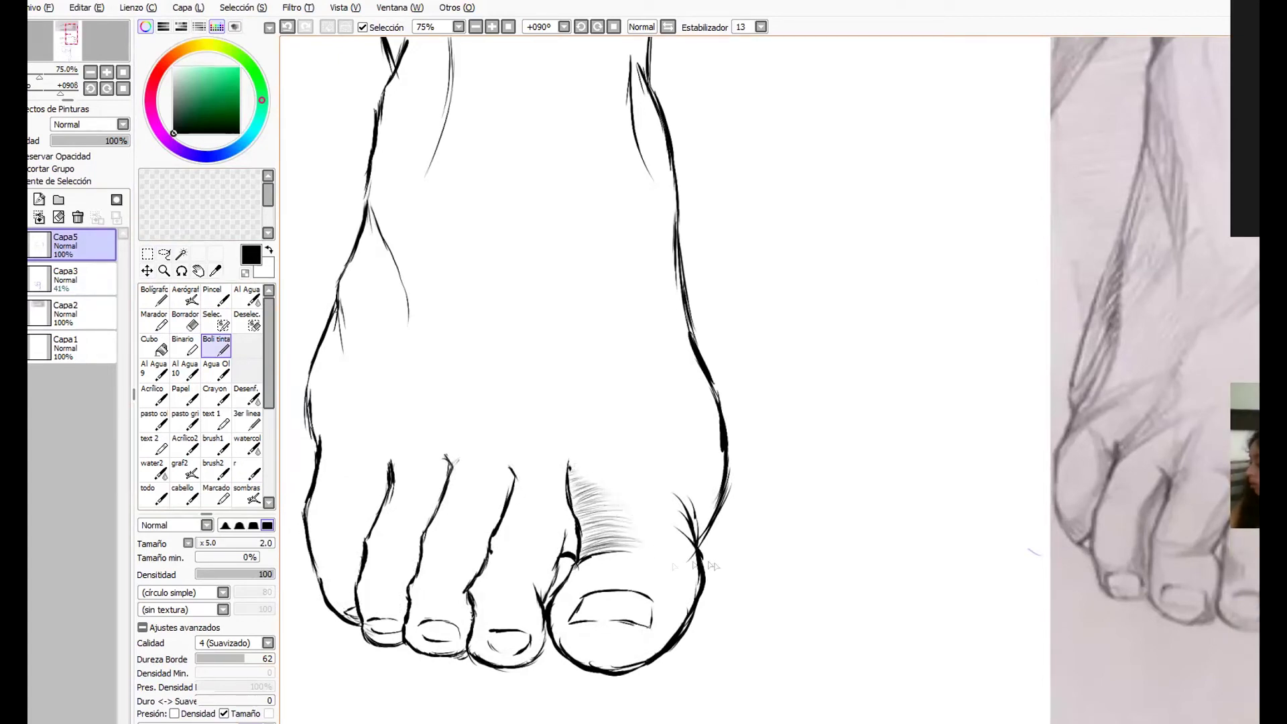
Hatch shading along the big toe's rounded tip and up its inner-foot edge to the joint crease.
mouse_move(558, 637)
mouse_down()
mouse_move(595, 624)
mouse_move(588, 637)
mouse_move(620, 664)
mouse_move(572, 625)
mouse_up()
mouse_move(653, 650)
mouse_down()
mouse_move(621, 659)
mouse_move(634, 650)
mouse_up()
drag(674, 622, 647, 632)
drag(672, 625, 637, 638)
mouse_move(694, 590)
mouse_down()
mouse_move(669, 618)
mouse_move(670, 604)
mouse_up()
drag(701, 557, 675, 566)
mouse_move(695, 530)
mouse_down()
mouse_move(677, 558)
mouse_move(688, 549)
mouse_up()
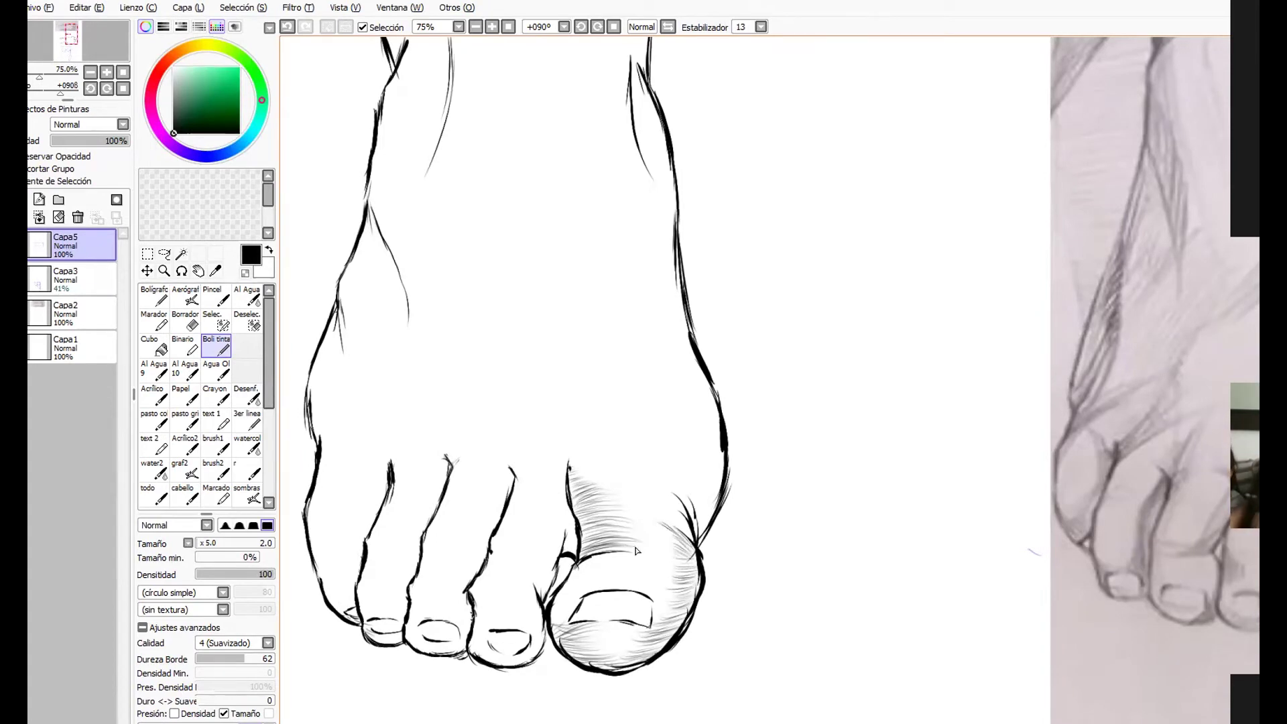
Hatch the ball of the foot above the big toe, following the curve of the inner contour.
mouse_move(662, 495)
mouse_down()
mouse_move(690, 516)
mouse_move(677, 481)
mouse_up()
mouse_move(710, 524)
mouse_down()
mouse_move(684, 473)
mouse_move(698, 394)
mouse_up()
drag(717, 415, 691, 368)
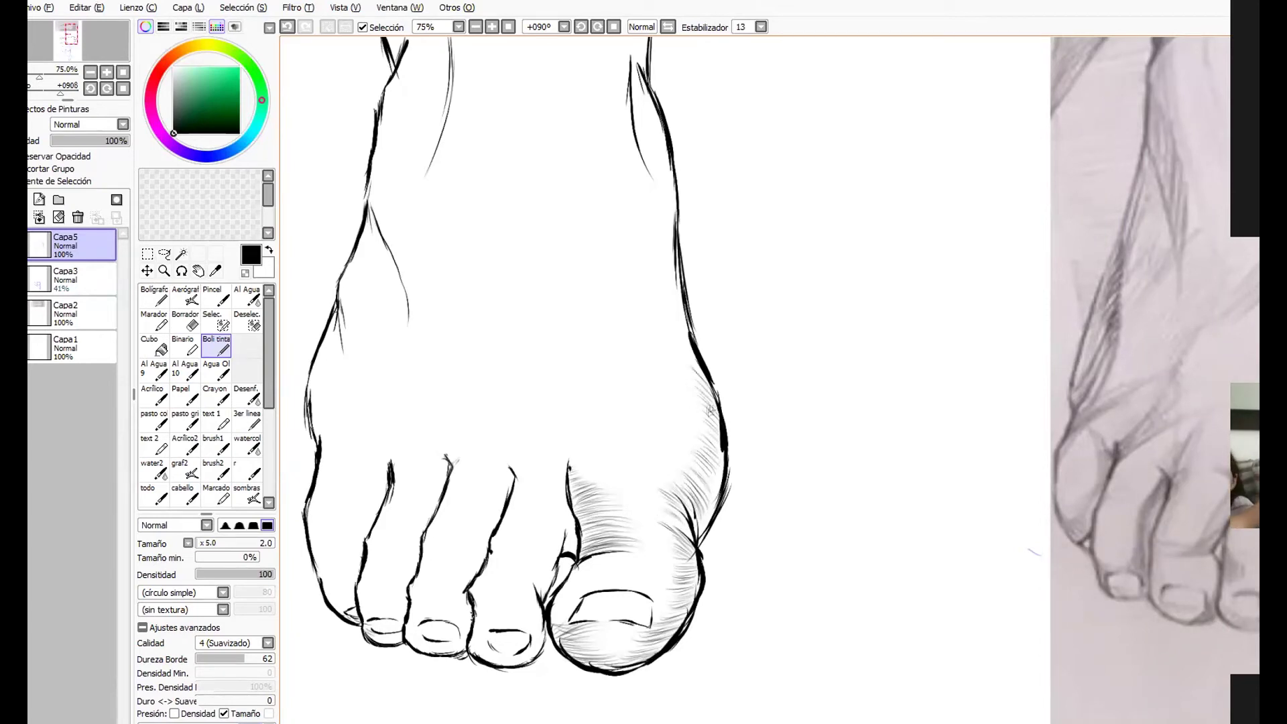
mouse_move(694, 499)
mouse_down()
mouse_move(716, 451)
mouse_move(727, 453)
mouse_move(717, 413)
mouse_up()
Cross-hatch the big toe's tip and inner-foot edge and shade its nail with short strokes.
drag(662, 642, 662, 620)
drag(653, 641, 694, 562)
drag(559, 630, 580, 636)
mouse_move(579, 662)
mouse_down()
mouse_move(595, 643)
mouse_move(622, 651)
mouse_up()
drag(628, 666, 649, 651)
drag(643, 602, 622, 594)
drag(647, 604, 618, 601)
drag(648, 624, 620, 615)
drag(647, 615, 623, 600)
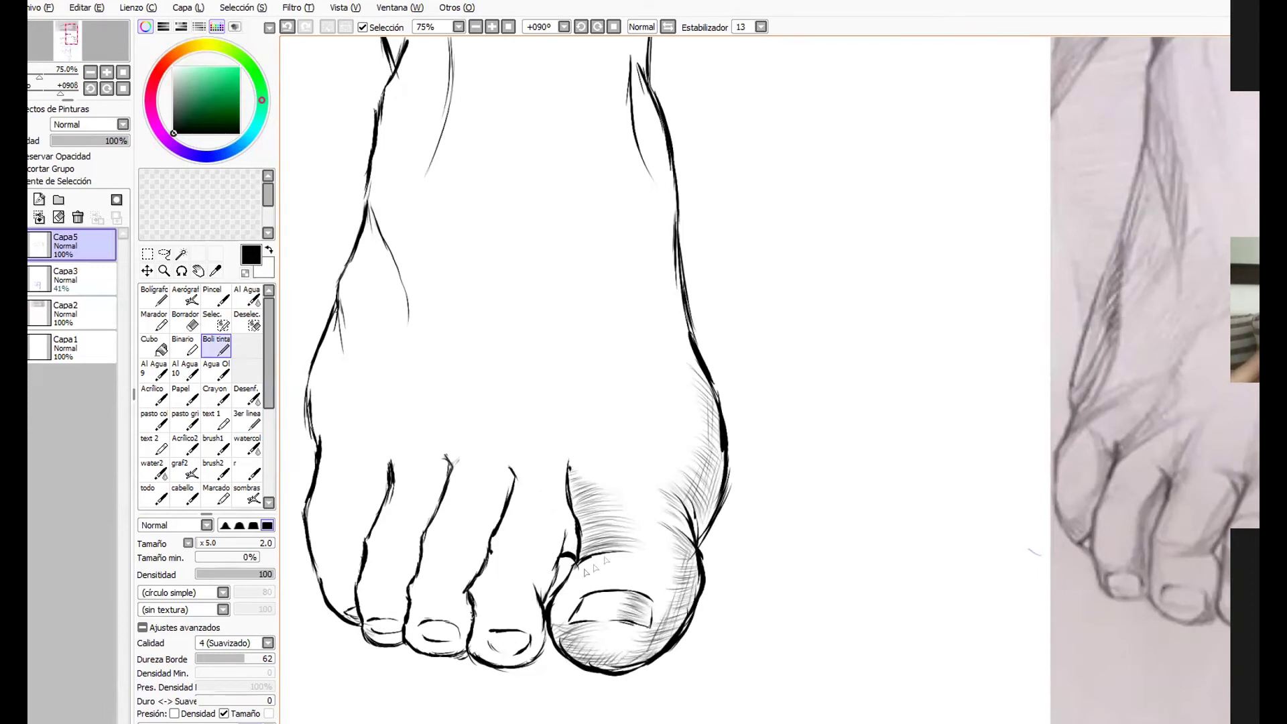
Hatch the gap between the big and second toes and shade the second toe's joint and nail.
mouse_move(578, 577)
mouse_down()
mouse_move(618, 563)
mouse_move(571, 551)
mouse_up()
mouse_move(562, 533)
mouse_down()
mouse_move(576, 556)
mouse_move(577, 545)
mouse_up()
drag(564, 511, 579, 531)
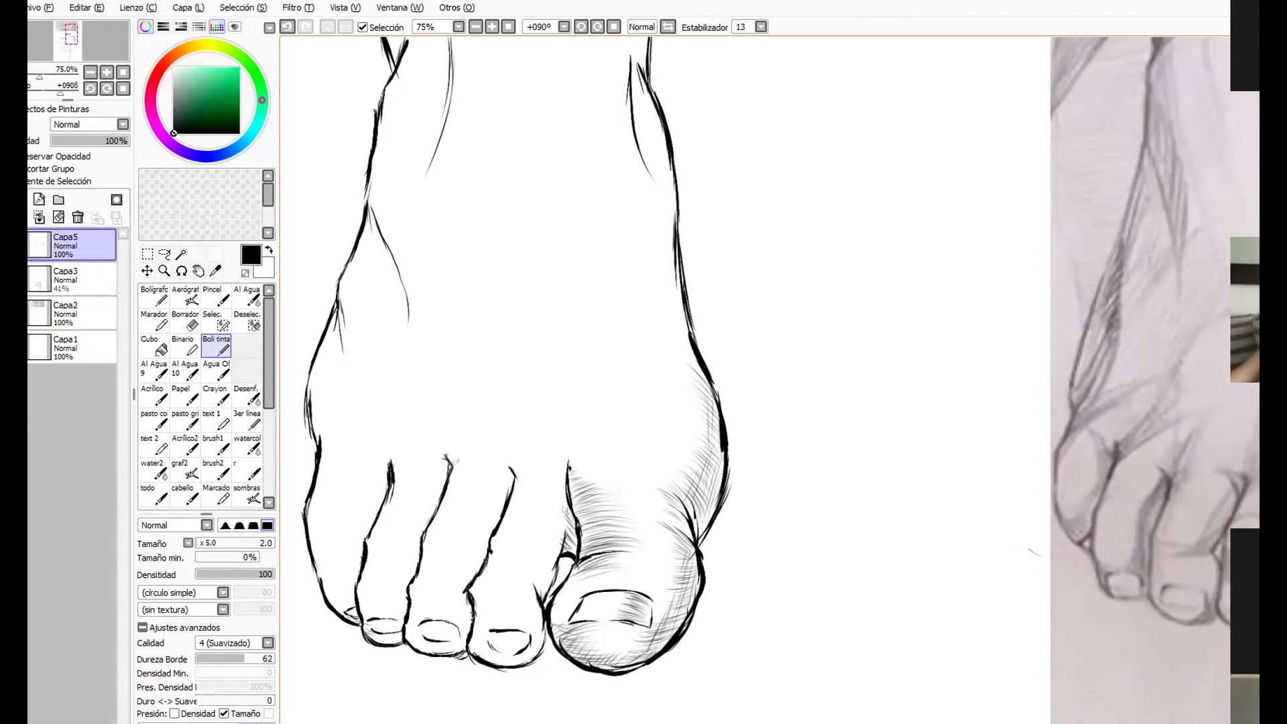
mouse_move(496, 588)
mouse_down()
mouse_move(474, 605)
mouse_move(491, 643)
mouse_up()
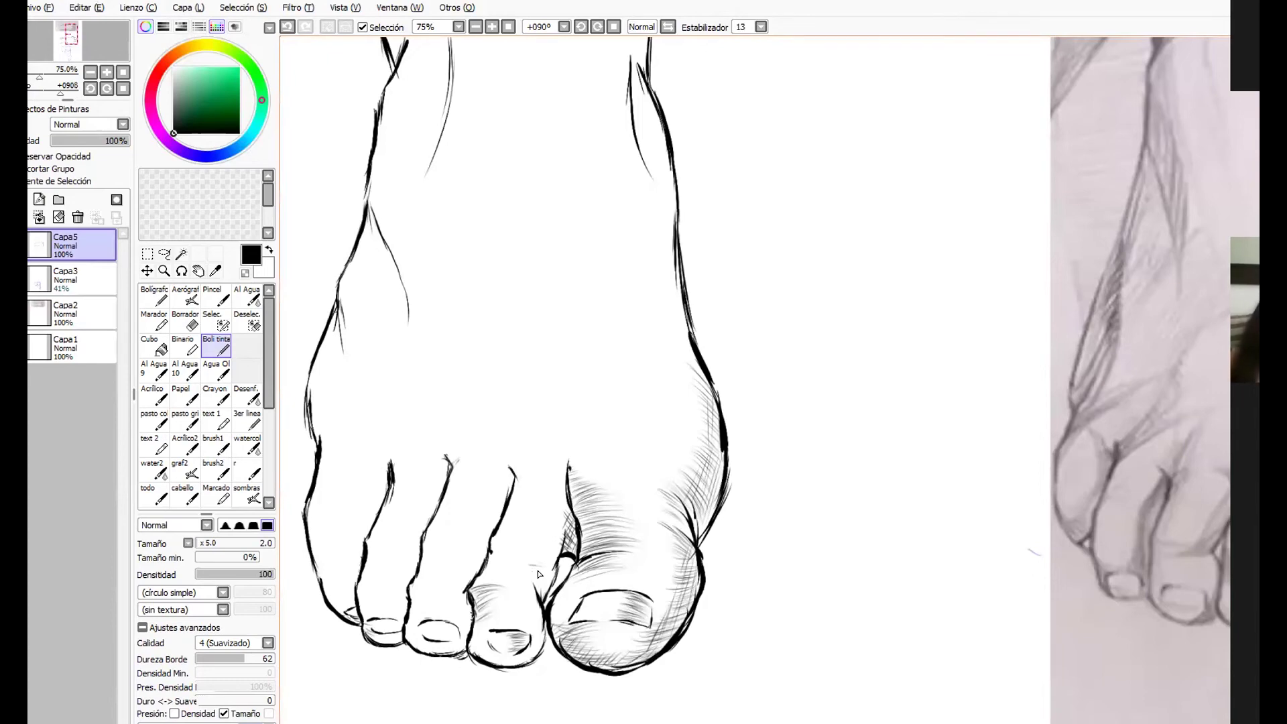
Thicken the outer ankle contour below the shin line with the ink pen at size 45.0.
drag(572, 275, 657, 456)
click(163, 270)
right_click(735, 318)
drag(789, 349, 718, 390)
click(216, 345)
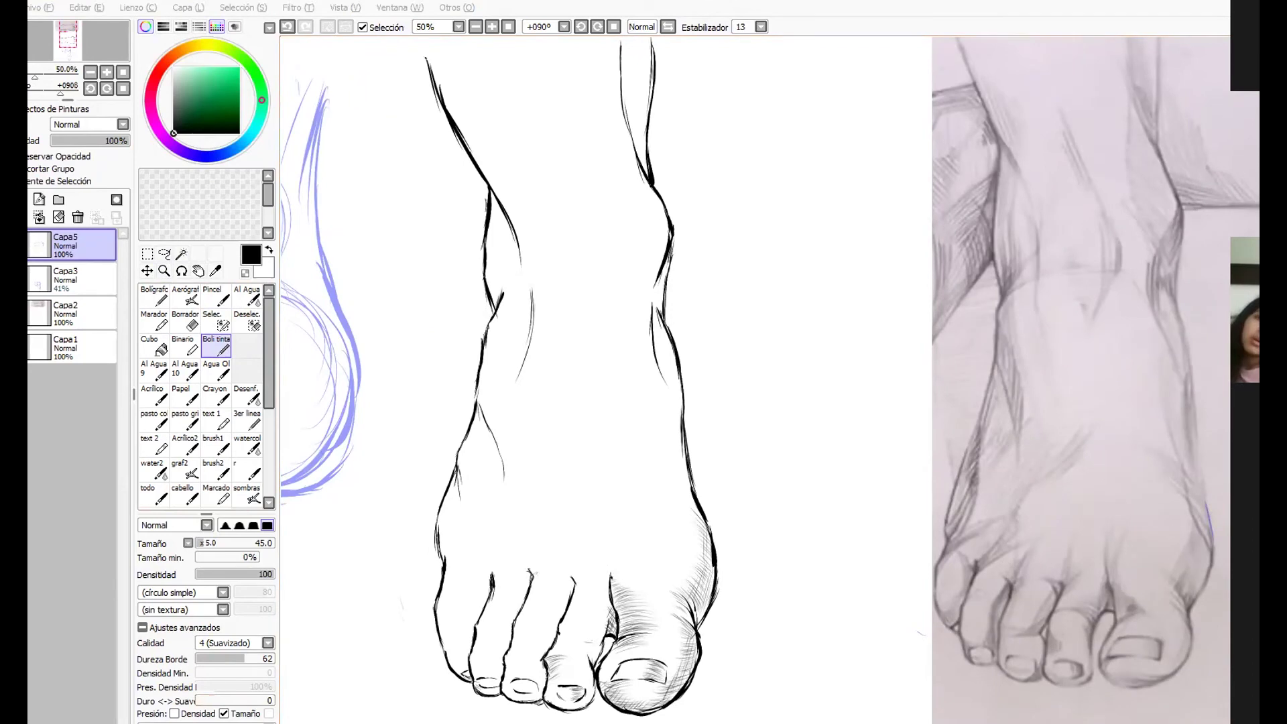
drag(463, 161, 482, 325)
key(ctrl+z)
drag(486, 191, 498, 325)
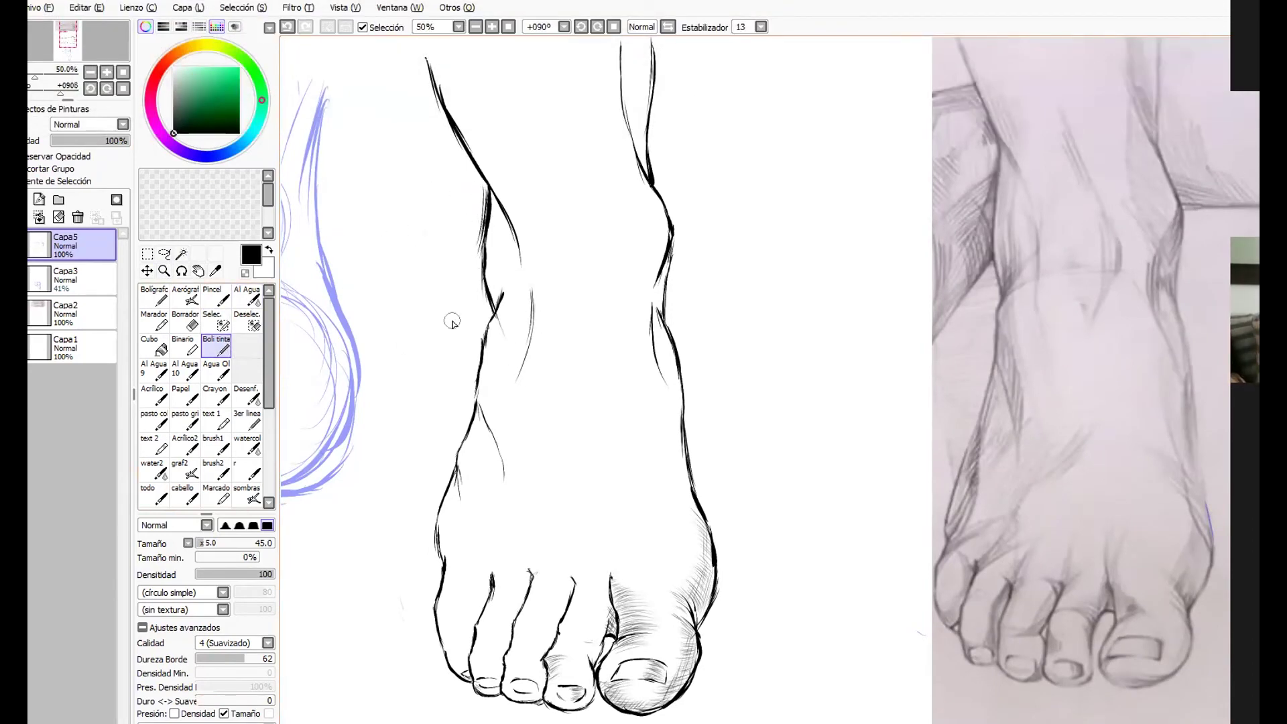
Set the ink pen size to 3.0 and hatch the sides and bases of the four smaller toes.
drag(557, 634, 602, 631)
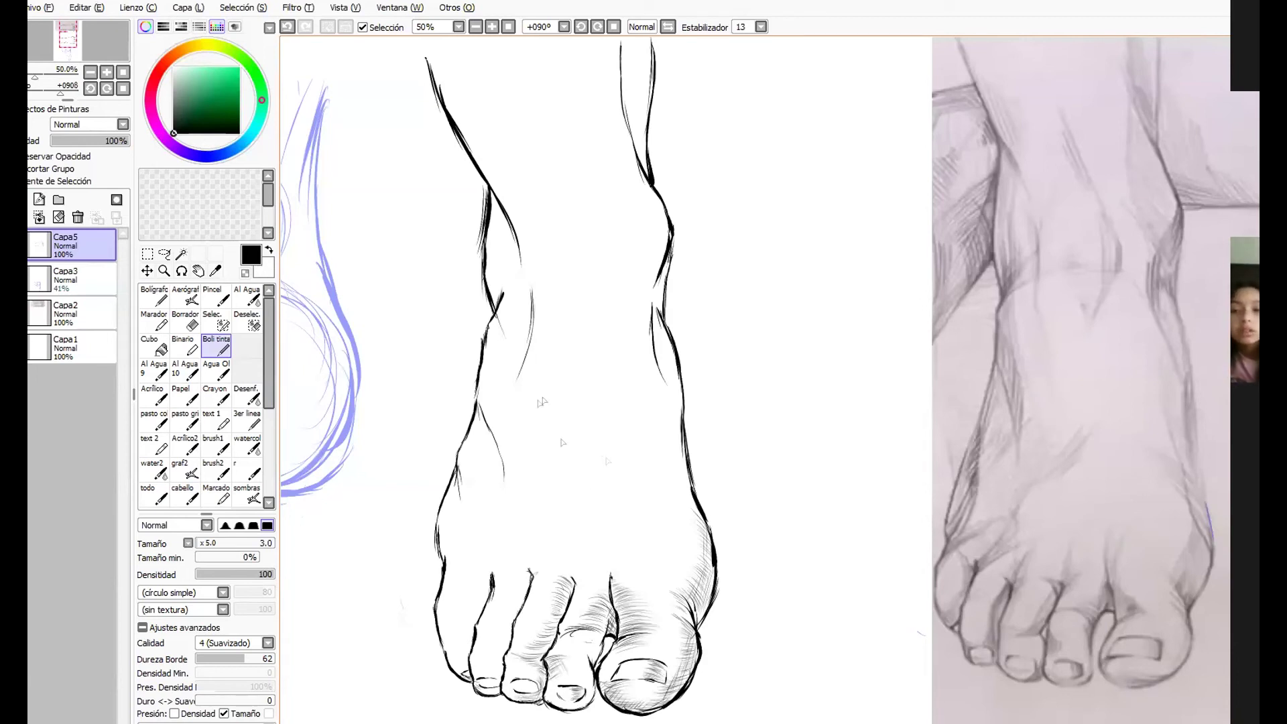
drag(528, 618, 540, 580)
drag(496, 677, 507, 634)
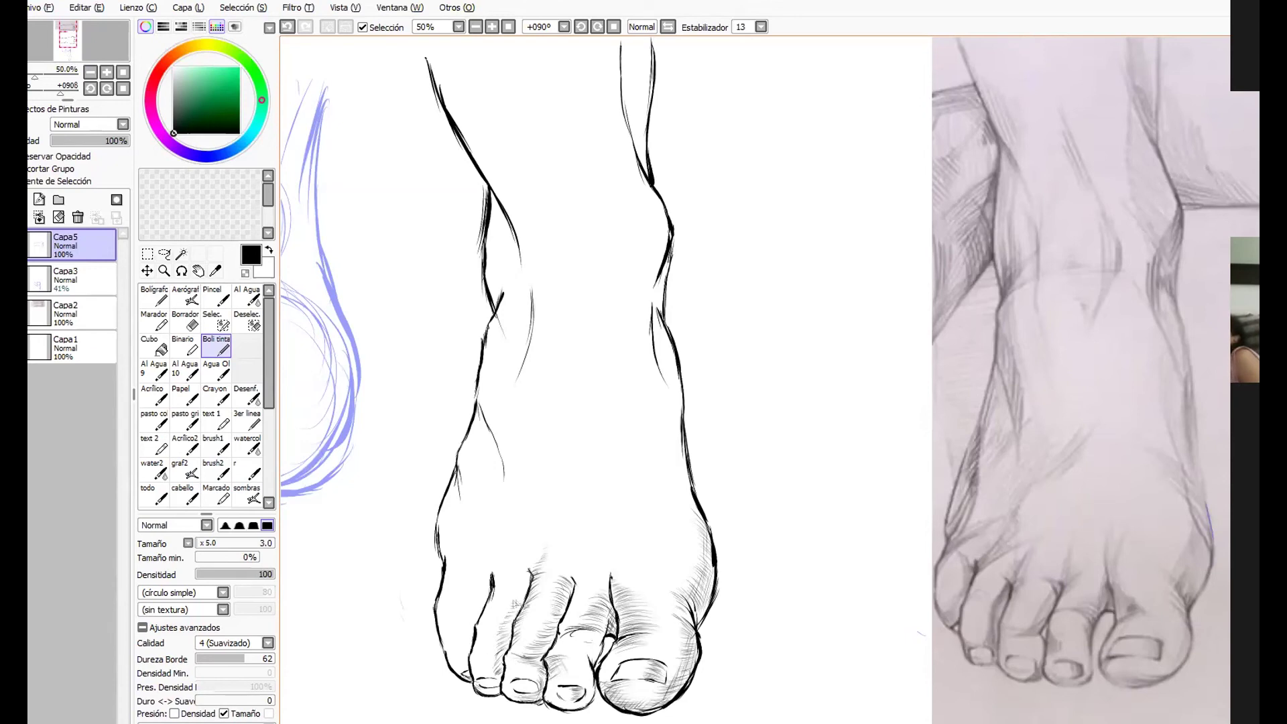
drag(488, 676, 504, 665)
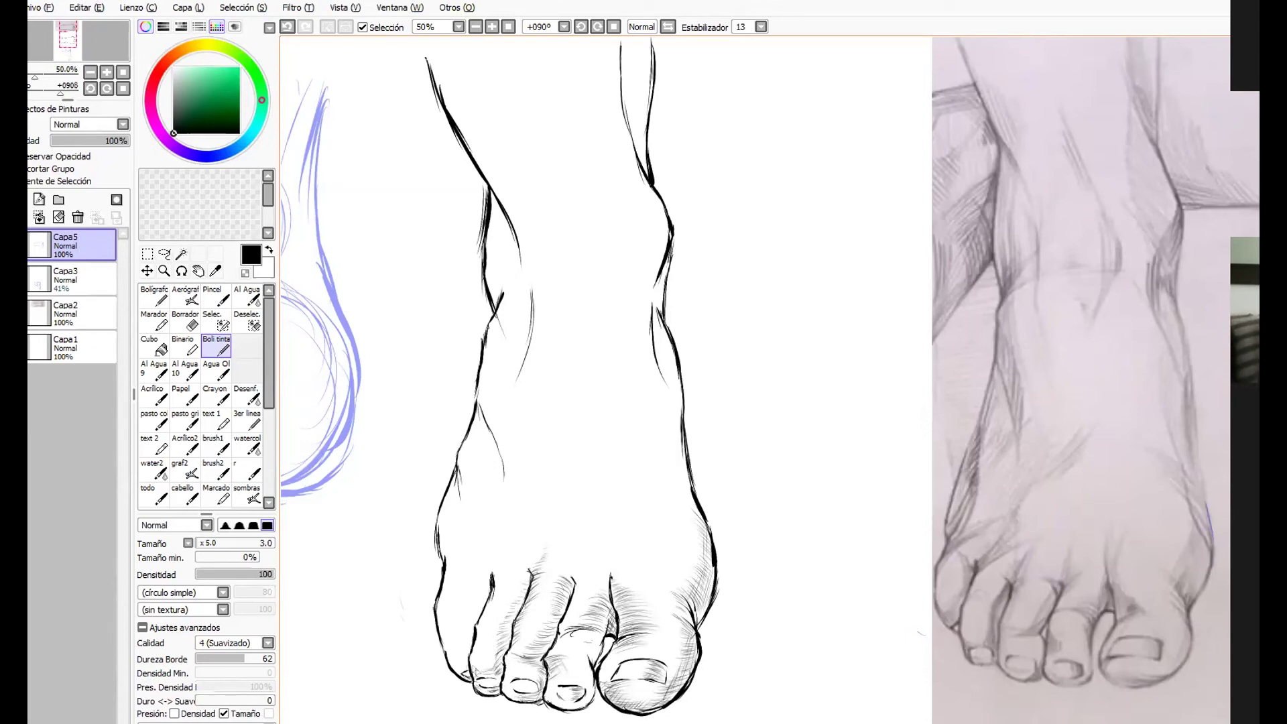
drag(471, 656, 456, 670)
mouse_move(488, 581)
mouse_down()
mouse_move(465, 562)
mouse_move(486, 587)
mouse_up()
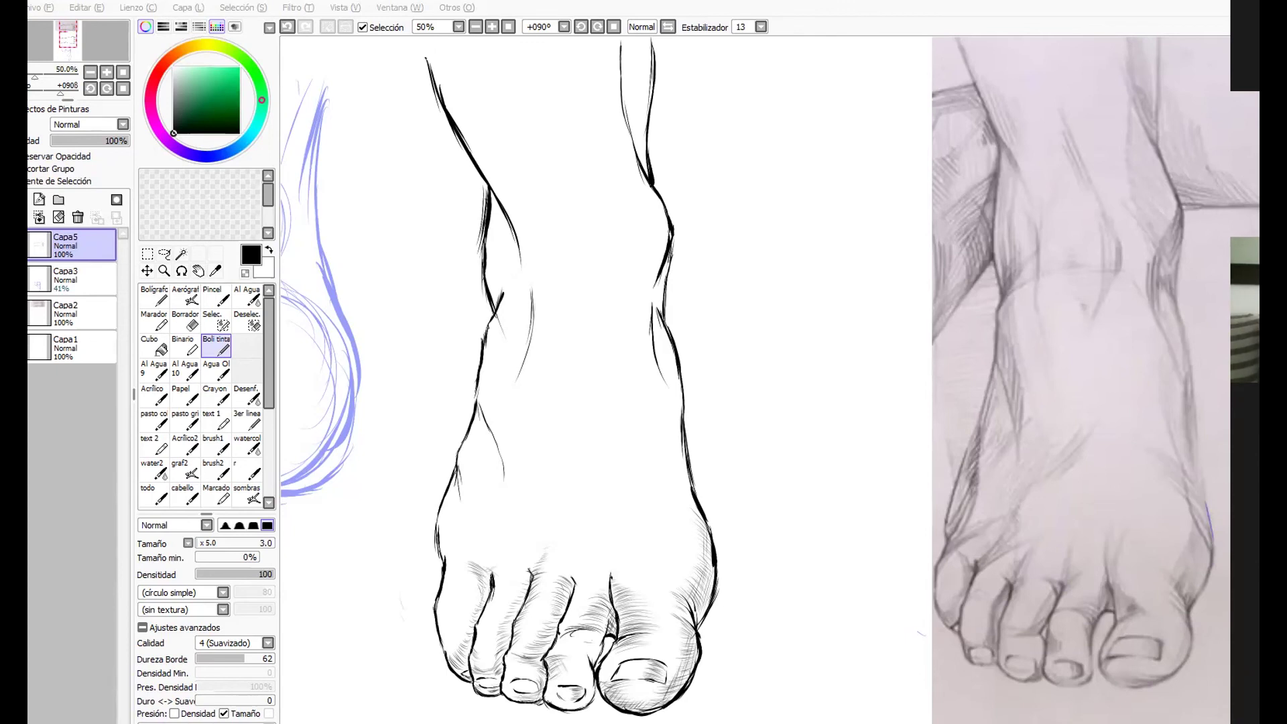
mouse_move(480, 213)
mouse_down()
mouse_move(476, 321)
mouse_move(500, 333)
mouse_up()
drag(649, 152, 663, 174)
key(ctrl+z)
key(ctrl+z)
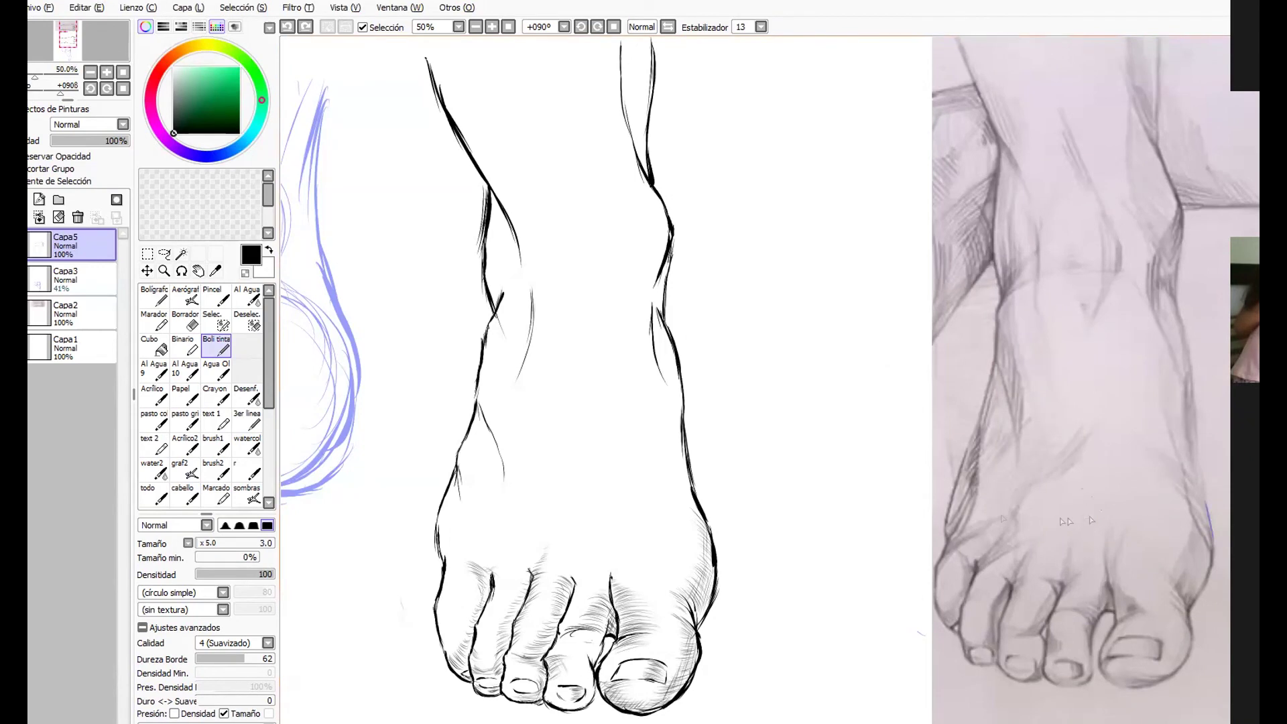
Hatch the instep with diagonal strokes above the ball, across the middle and down the outer side to the toes.
drag(612, 544, 628, 542)
drag(689, 500, 637, 465)
mouse_move(674, 483)
mouse_down()
mouse_move(630, 456)
mouse_move(642, 455)
mouse_up()
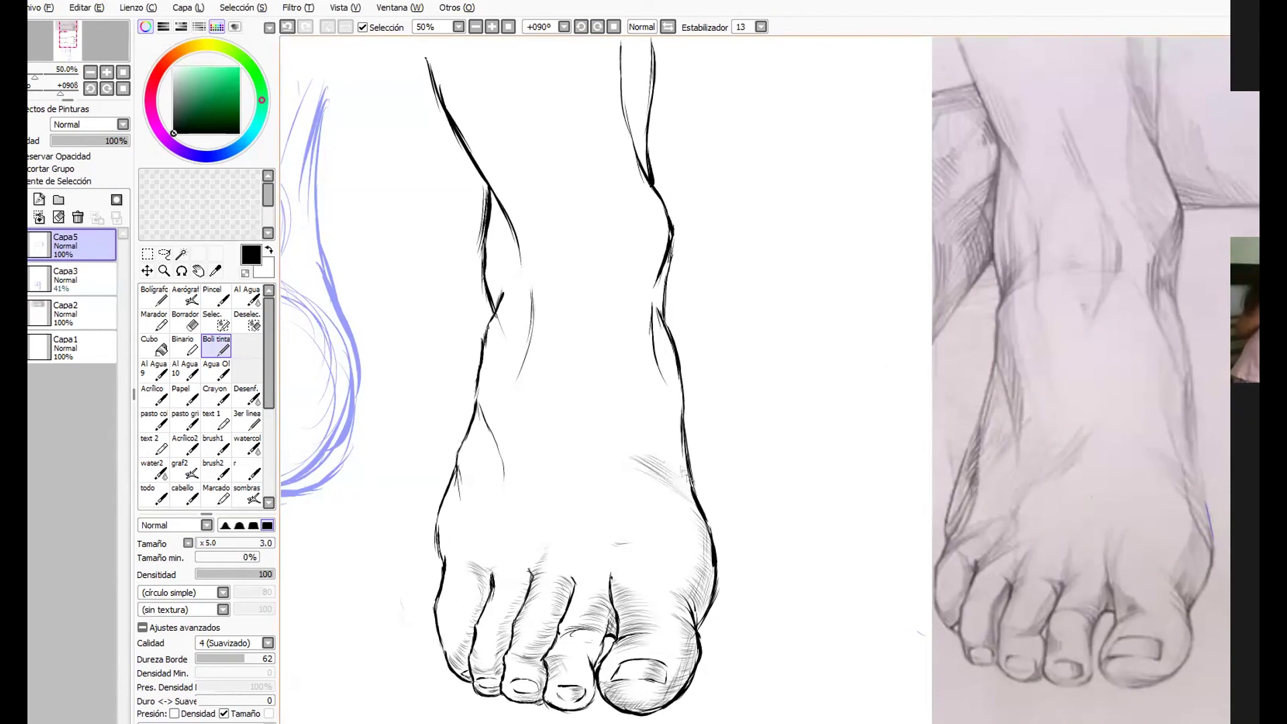
mouse_move(526, 483)
mouse_down()
mouse_move(590, 417)
mouse_move(568, 407)
mouse_up()
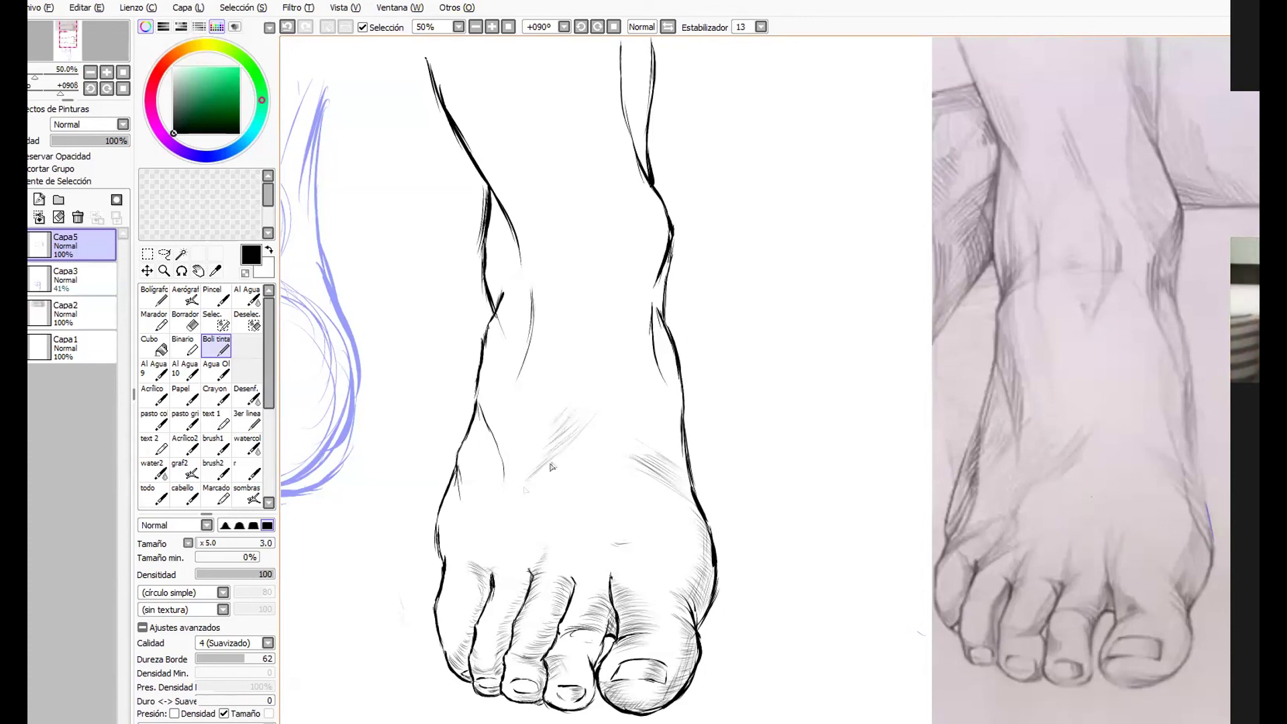
drag(529, 488, 509, 532)
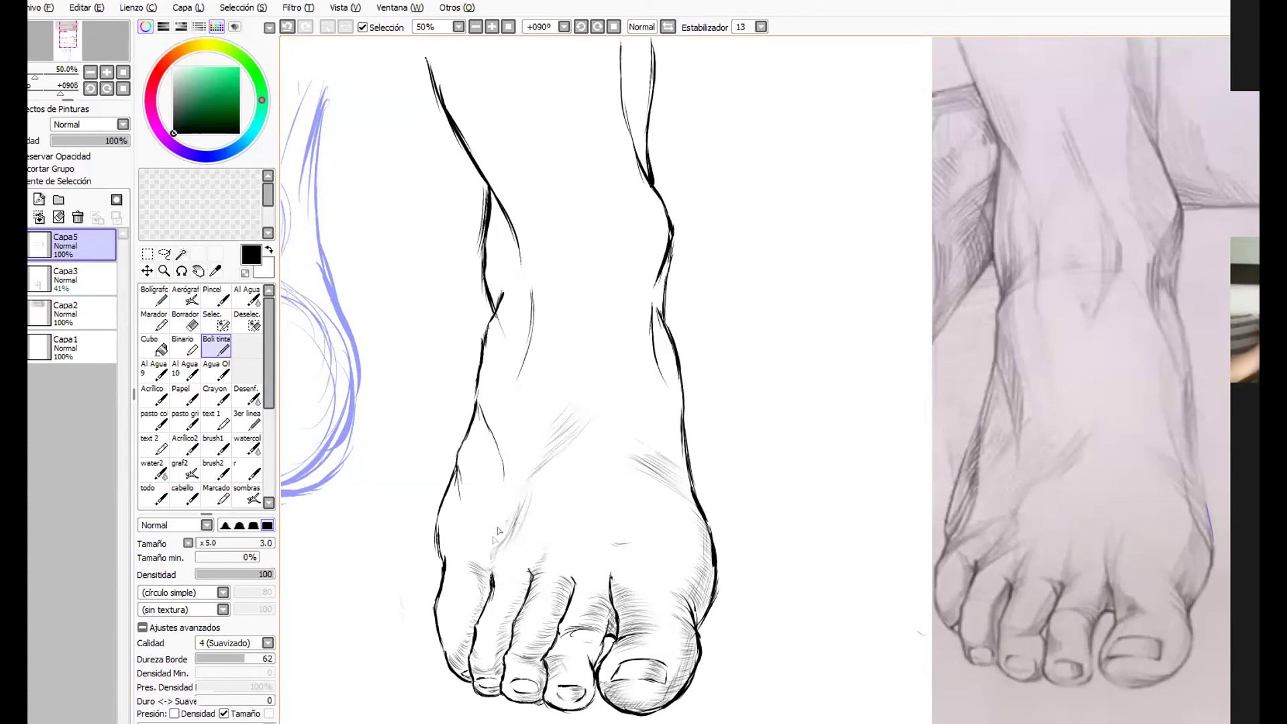
mouse_move(467, 509)
mouse_down()
mouse_move(481, 490)
mouse_move(472, 462)
mouse_move(484, 465)
mouse_move(513, 417)
mouse_move(493, 406)
mouse_up()
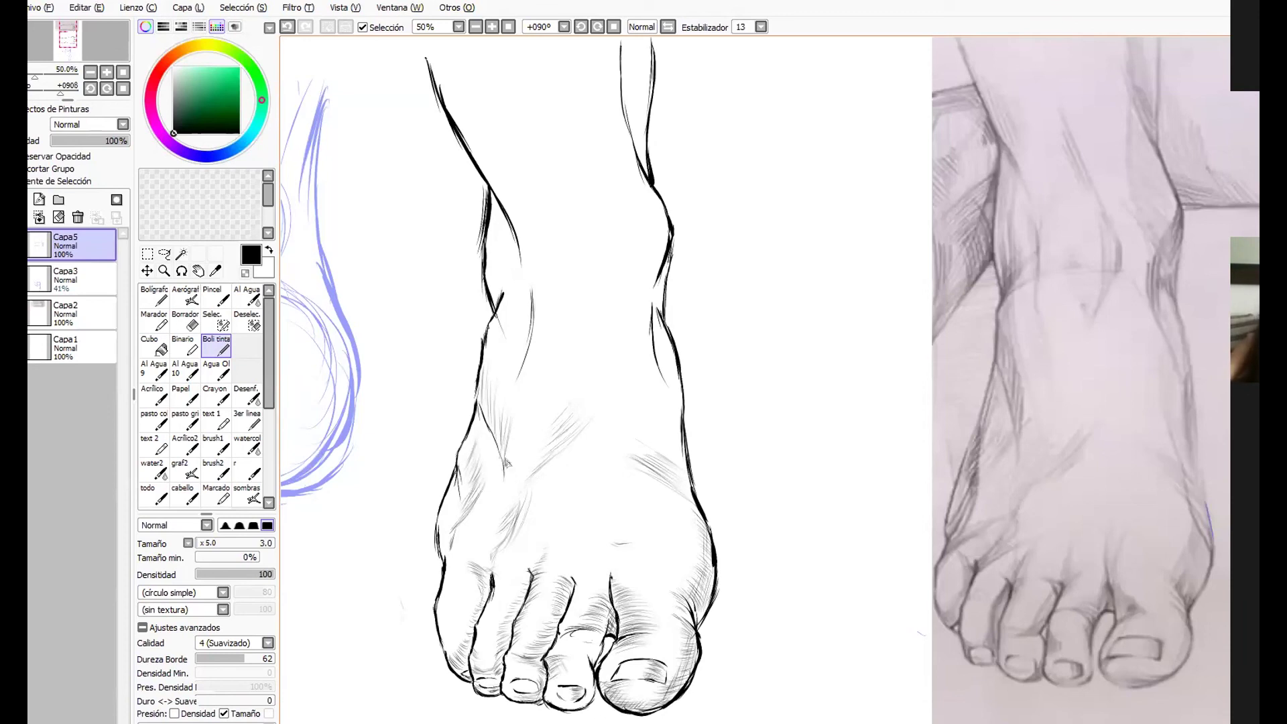
drag(764, 213, 766, 417)
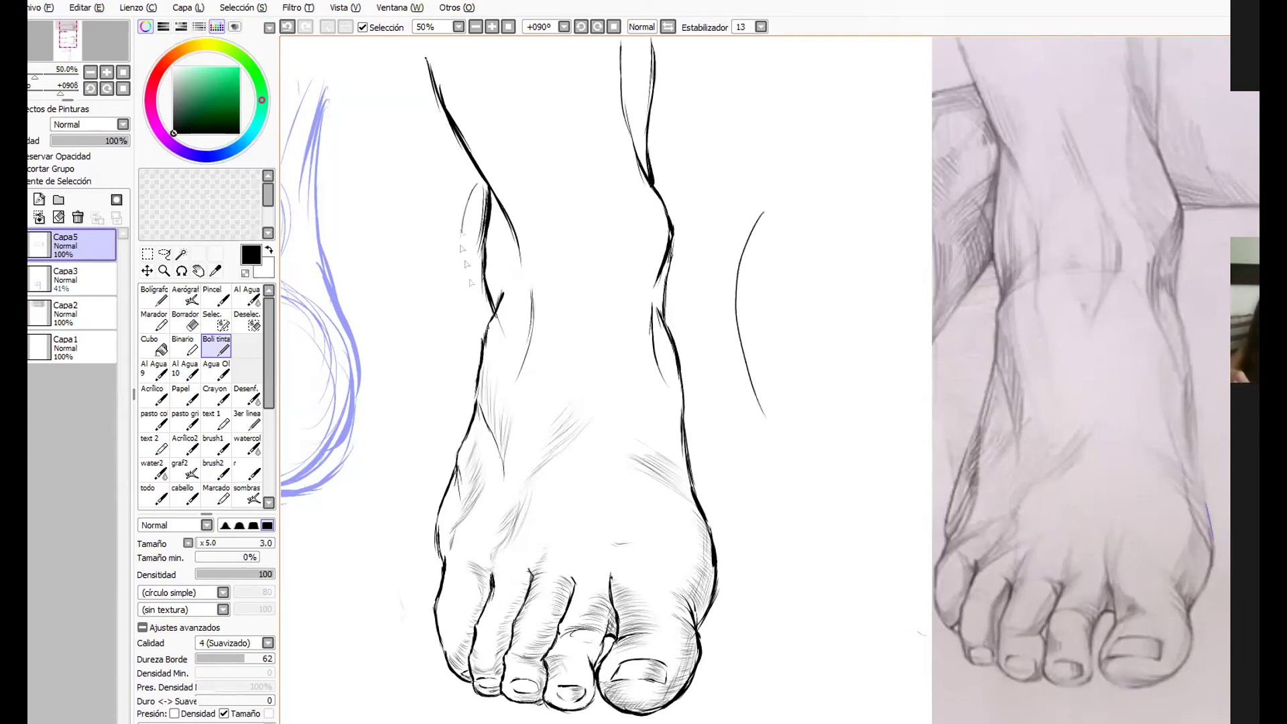
drag(473, 205, 489, 315)
key(ctrl+z)
key(ctrl+z)
mouse_move(463, 182)
mouse_down()
mouse_move(477, 338)
mouse_move(494, 316)
mouse_up()
key(ctrl+z)
key(ctrl+z)
key(ctrl+z)
Hatch the tendons on the front of the ankle and cross-hatch the narrow band above the inner ankle bone.
drag(587, 357, 624, 253)
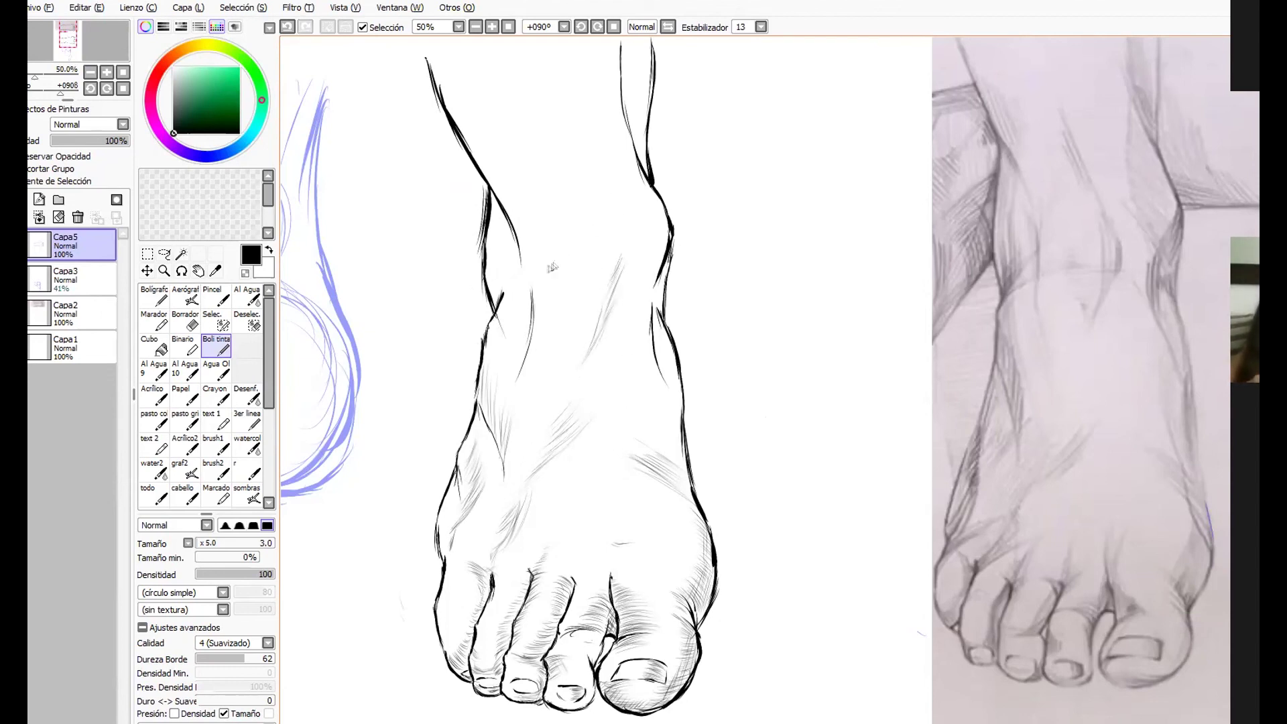
mouse_move(606, 284)
mouse_down()
mouse_move(620, 216)
mouse_move(602, 200)
mouse_up()
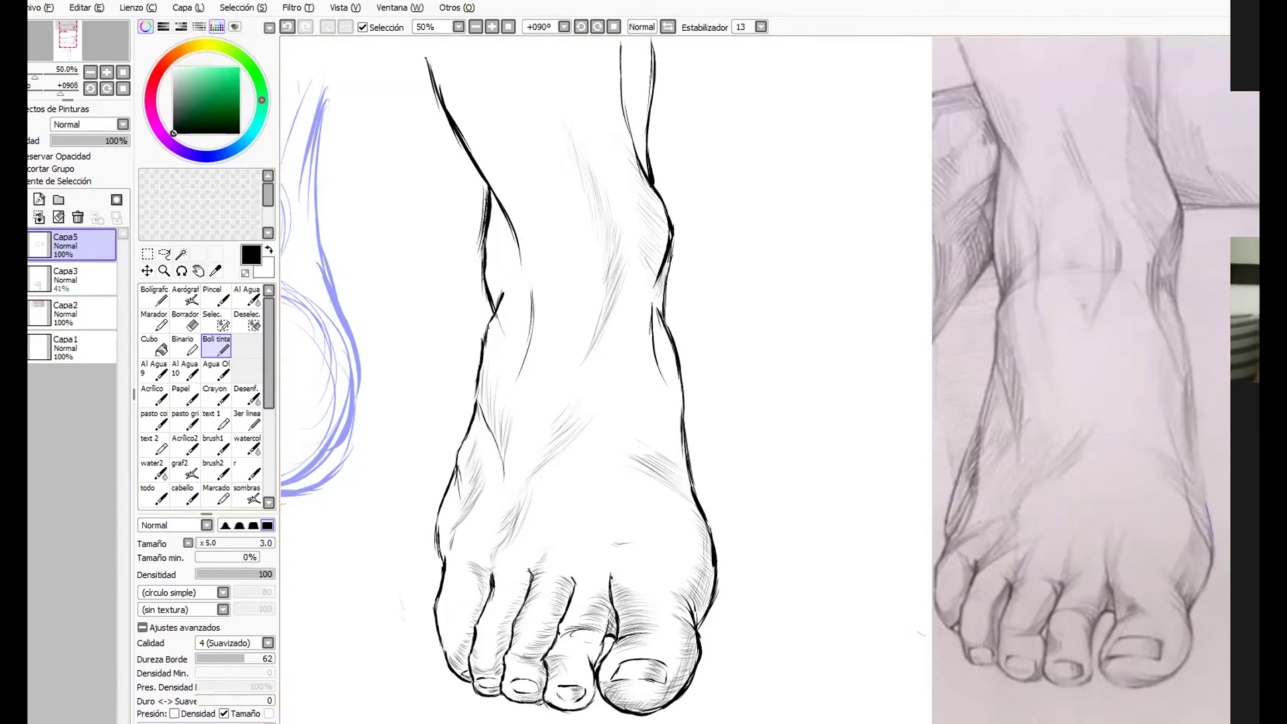
drag(630, 127, 644, 134)
drag(633, 137, 653, 164)
drag(624, 96, 647, 151)
mouse_move(623, 77)
mouse_down()
mouse_move(643, 108)
mouse_move(649, 96)
mouse_up()
drag(638, 48, 658, 77)
drag(628, 78, 641, 112)
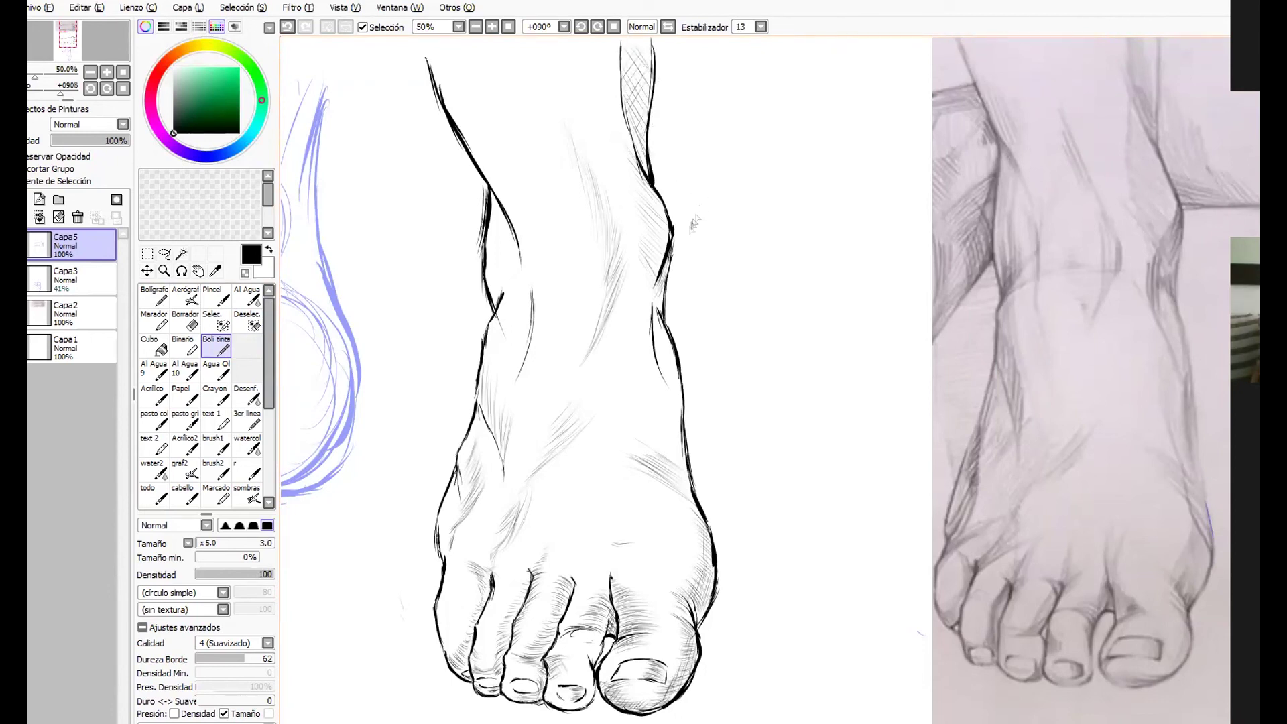